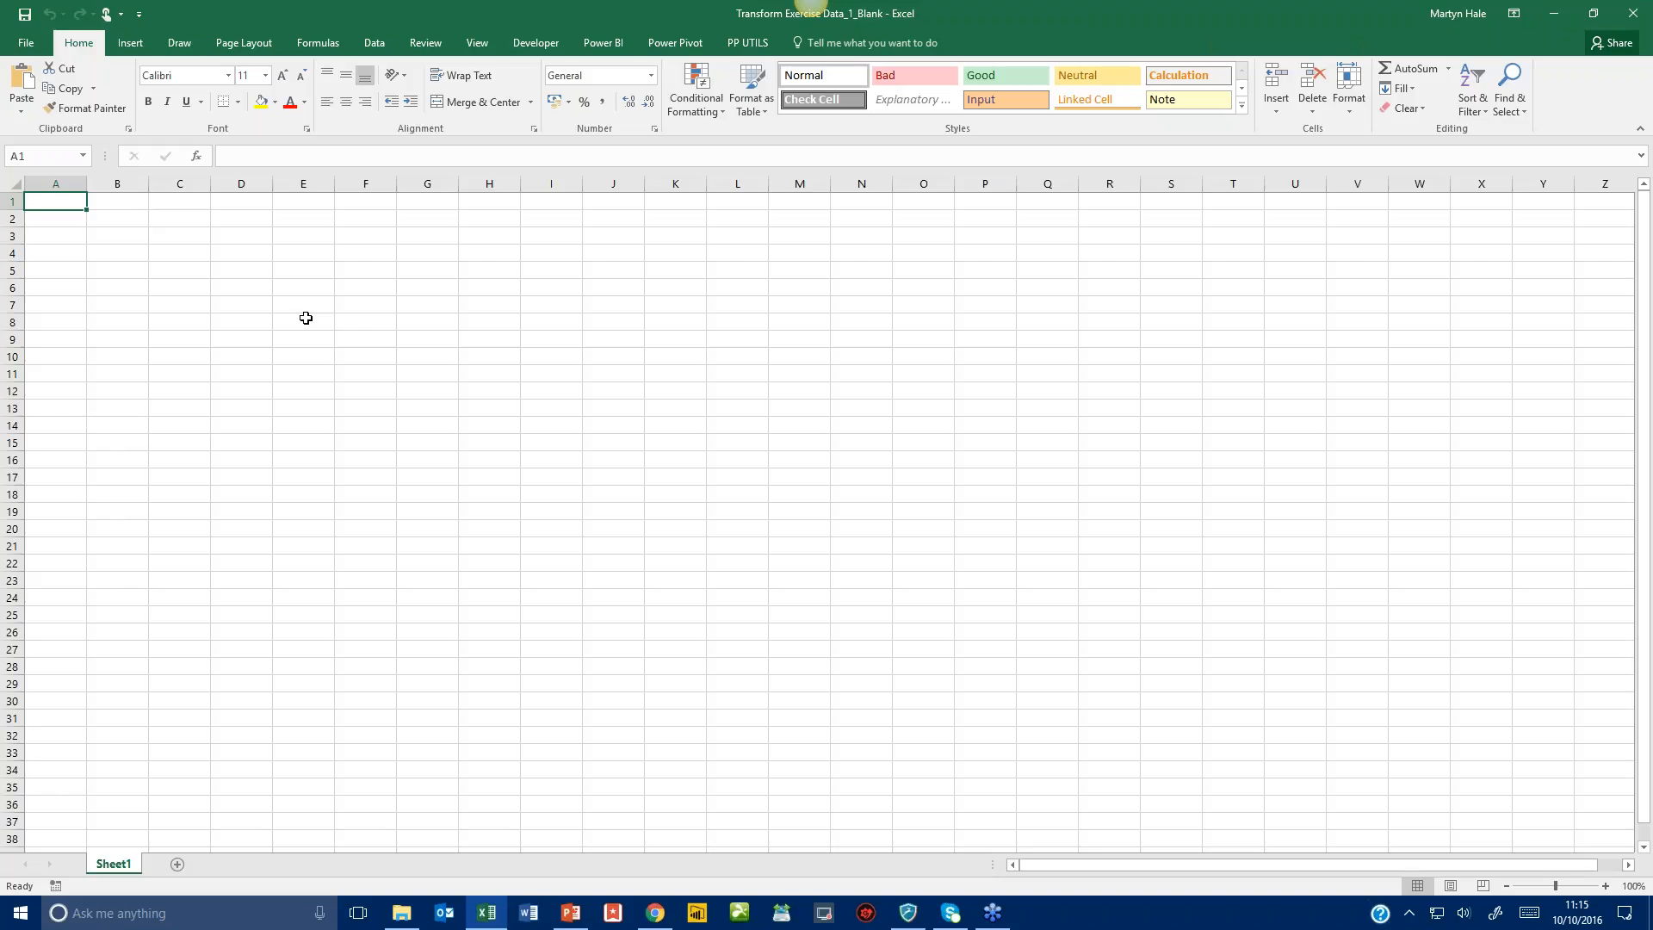
Create a new query from the Excel workbook Transform Exercise Data_1 in the Desktop folder Webinar Transform Data - Copy.
left_click(374, 43)
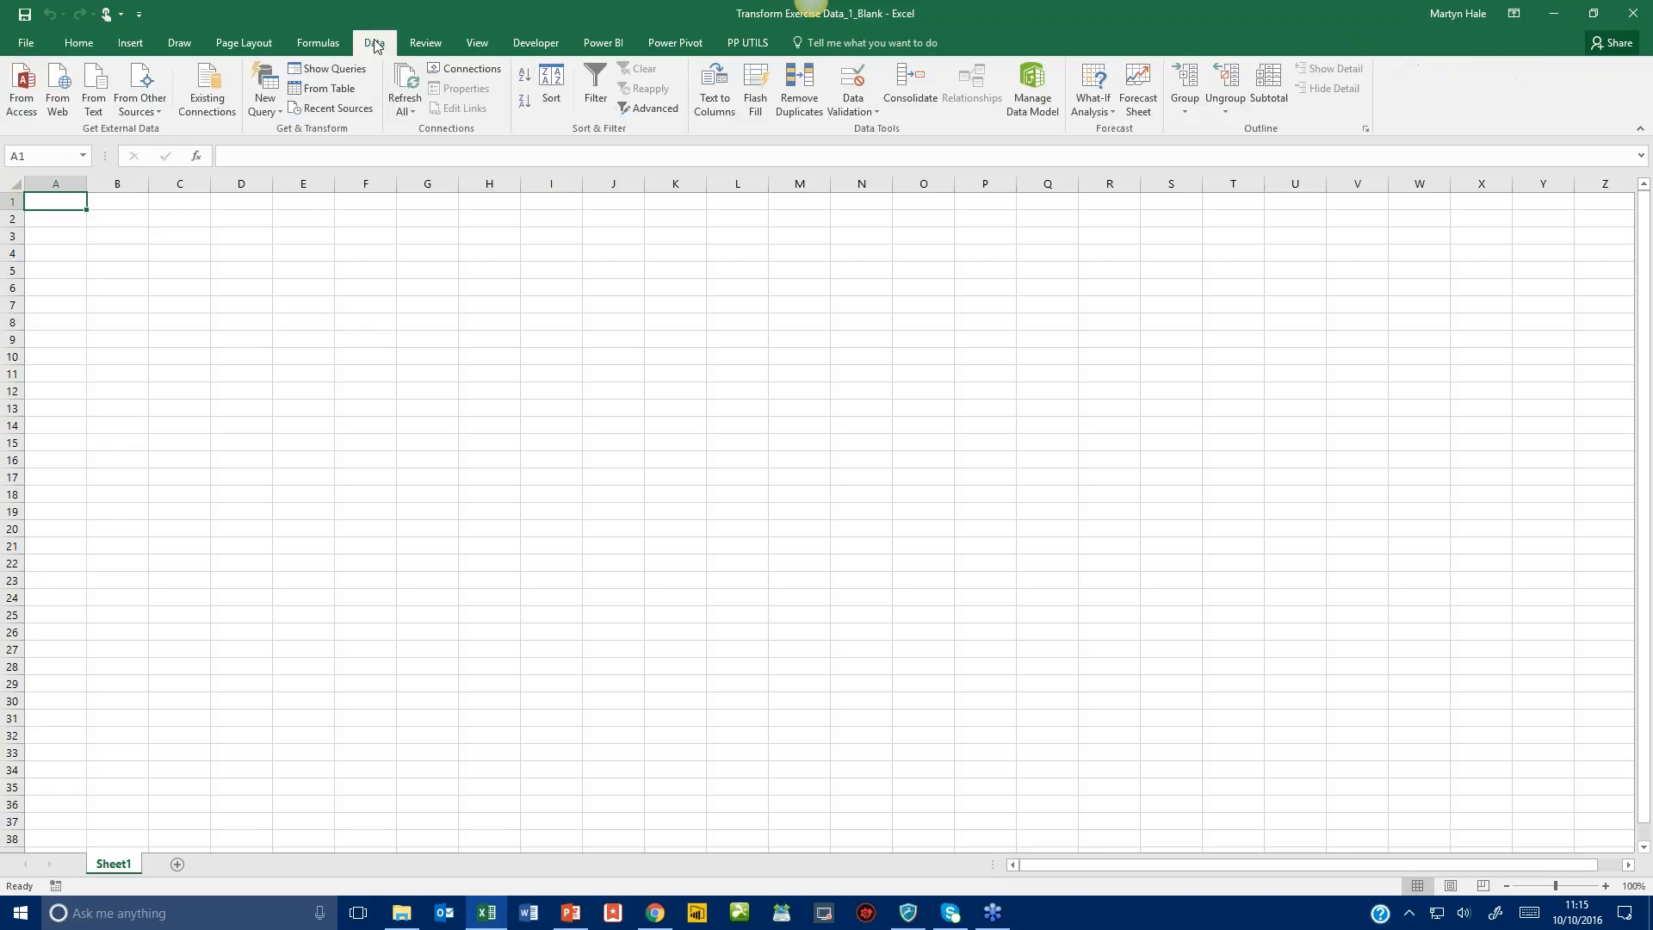
left_click(259, 120)
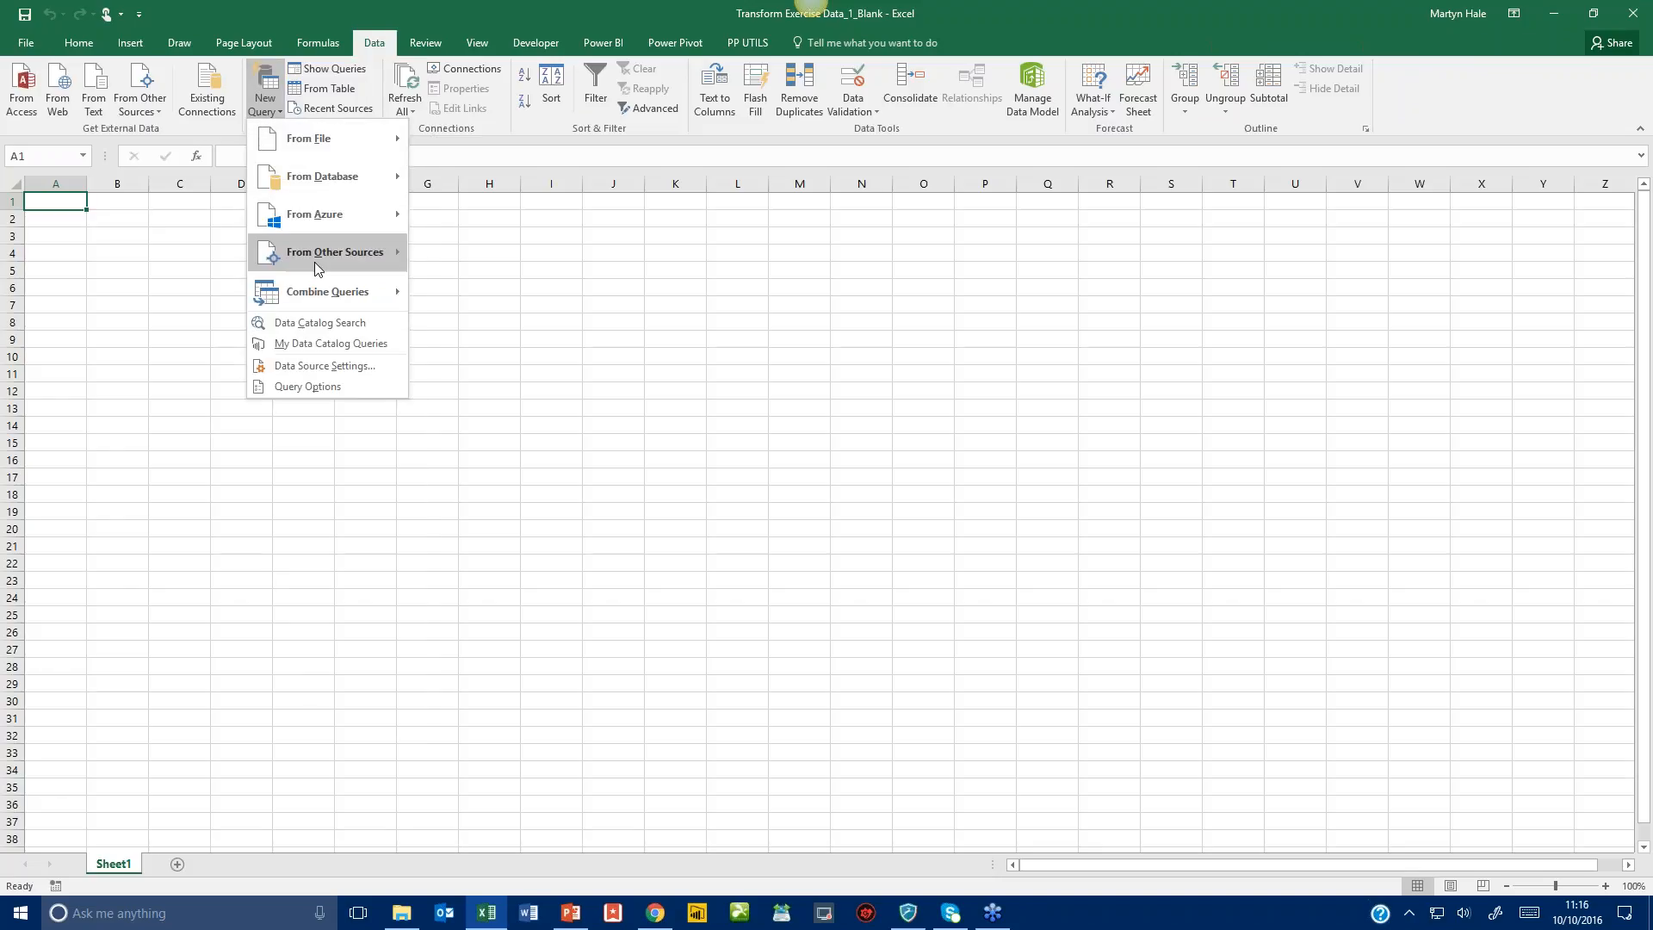
mouse_move(341, 170)
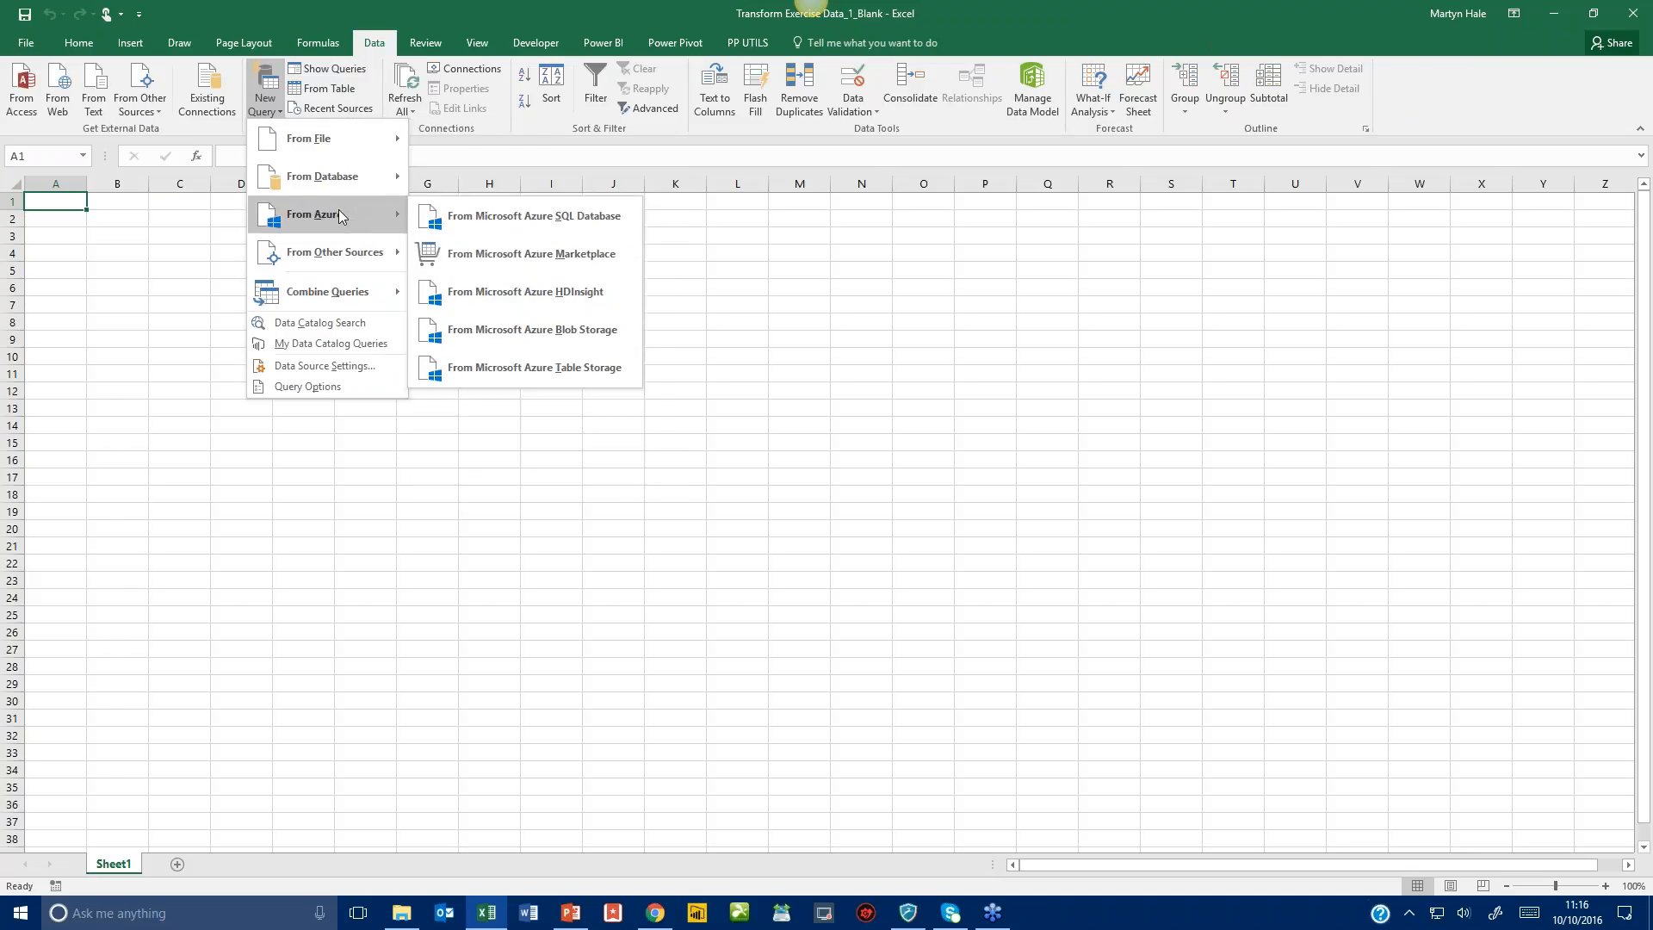
mouse_move(329, 265)
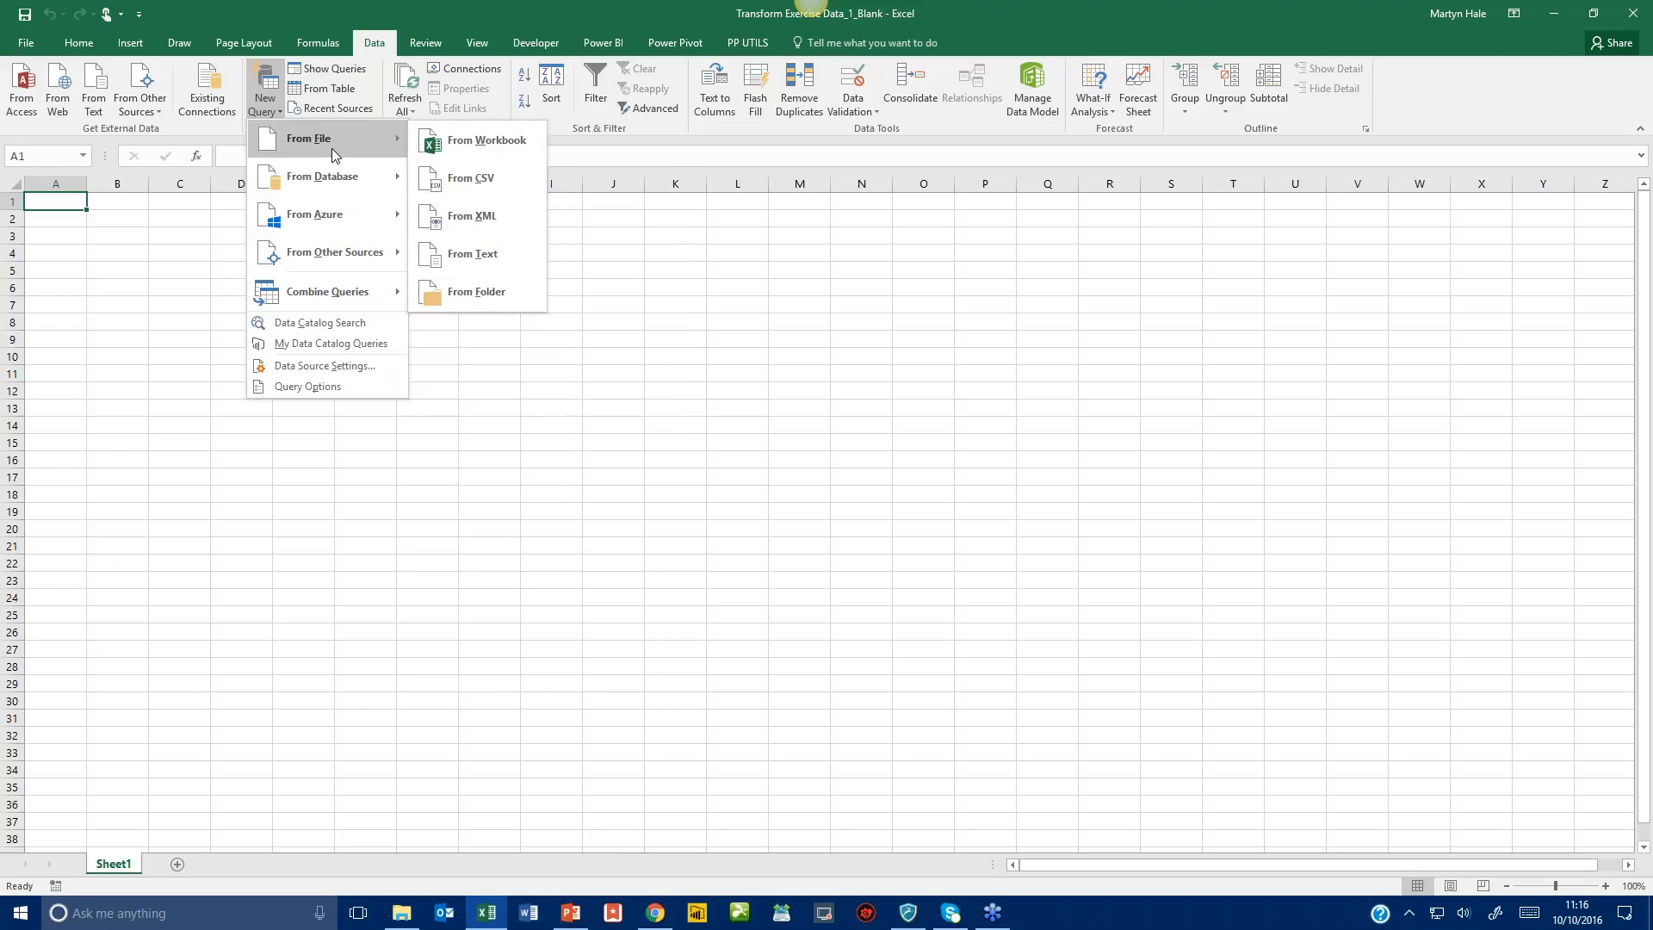
left_click(456, 145)
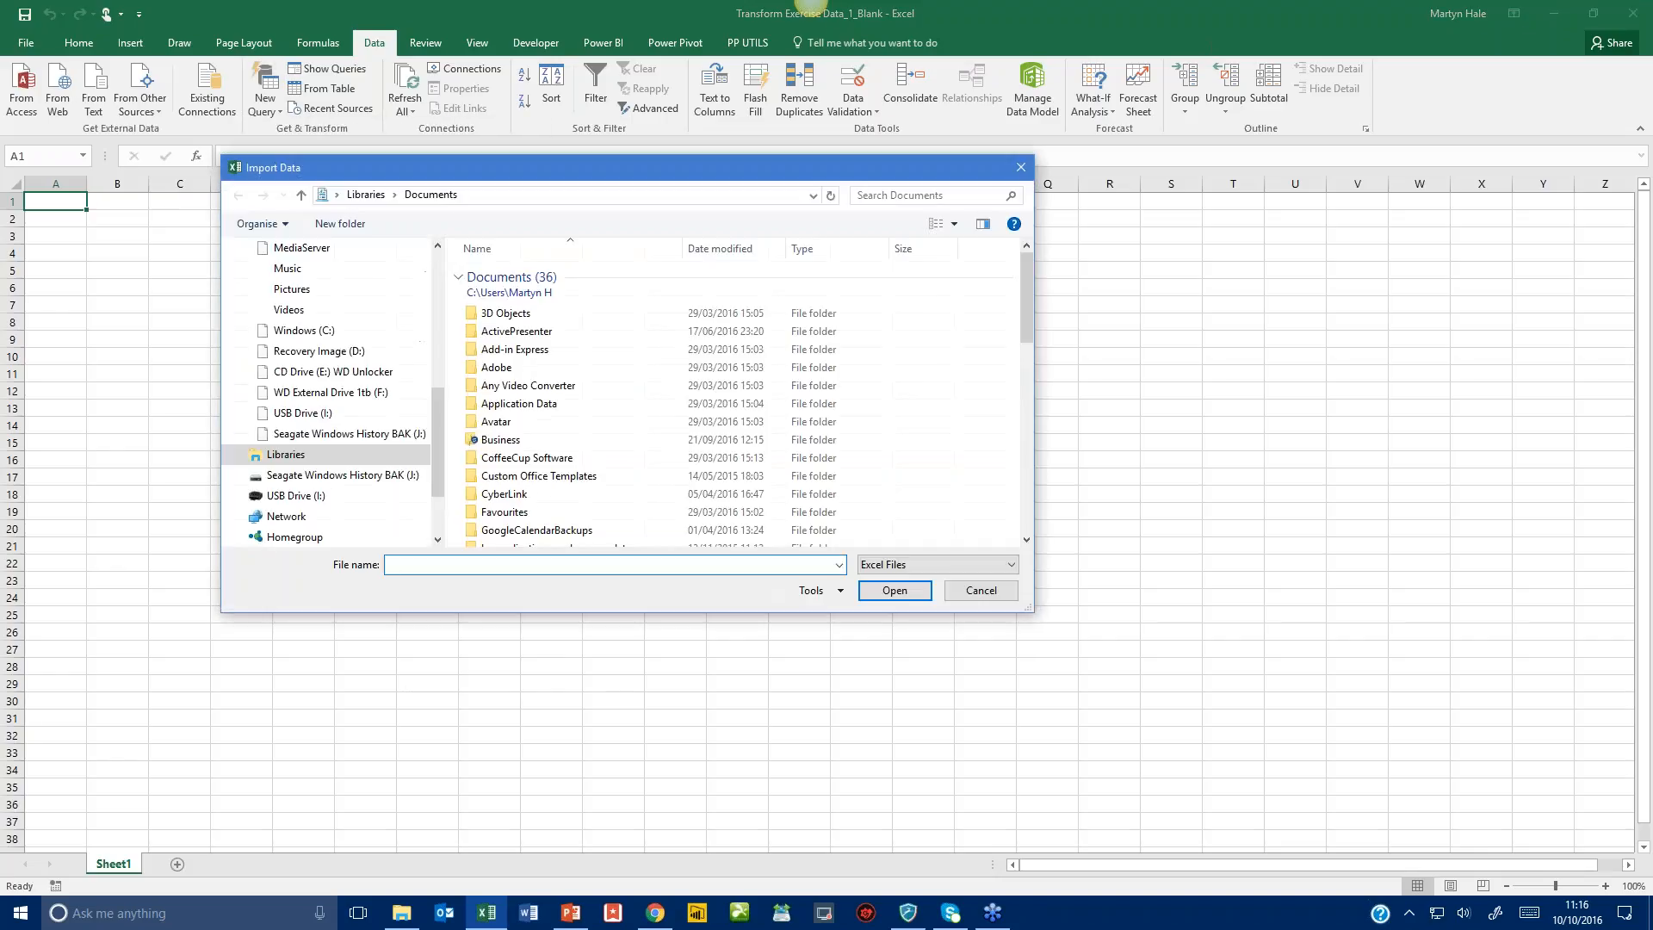
left_click_drag(438, 415, 438, 258)
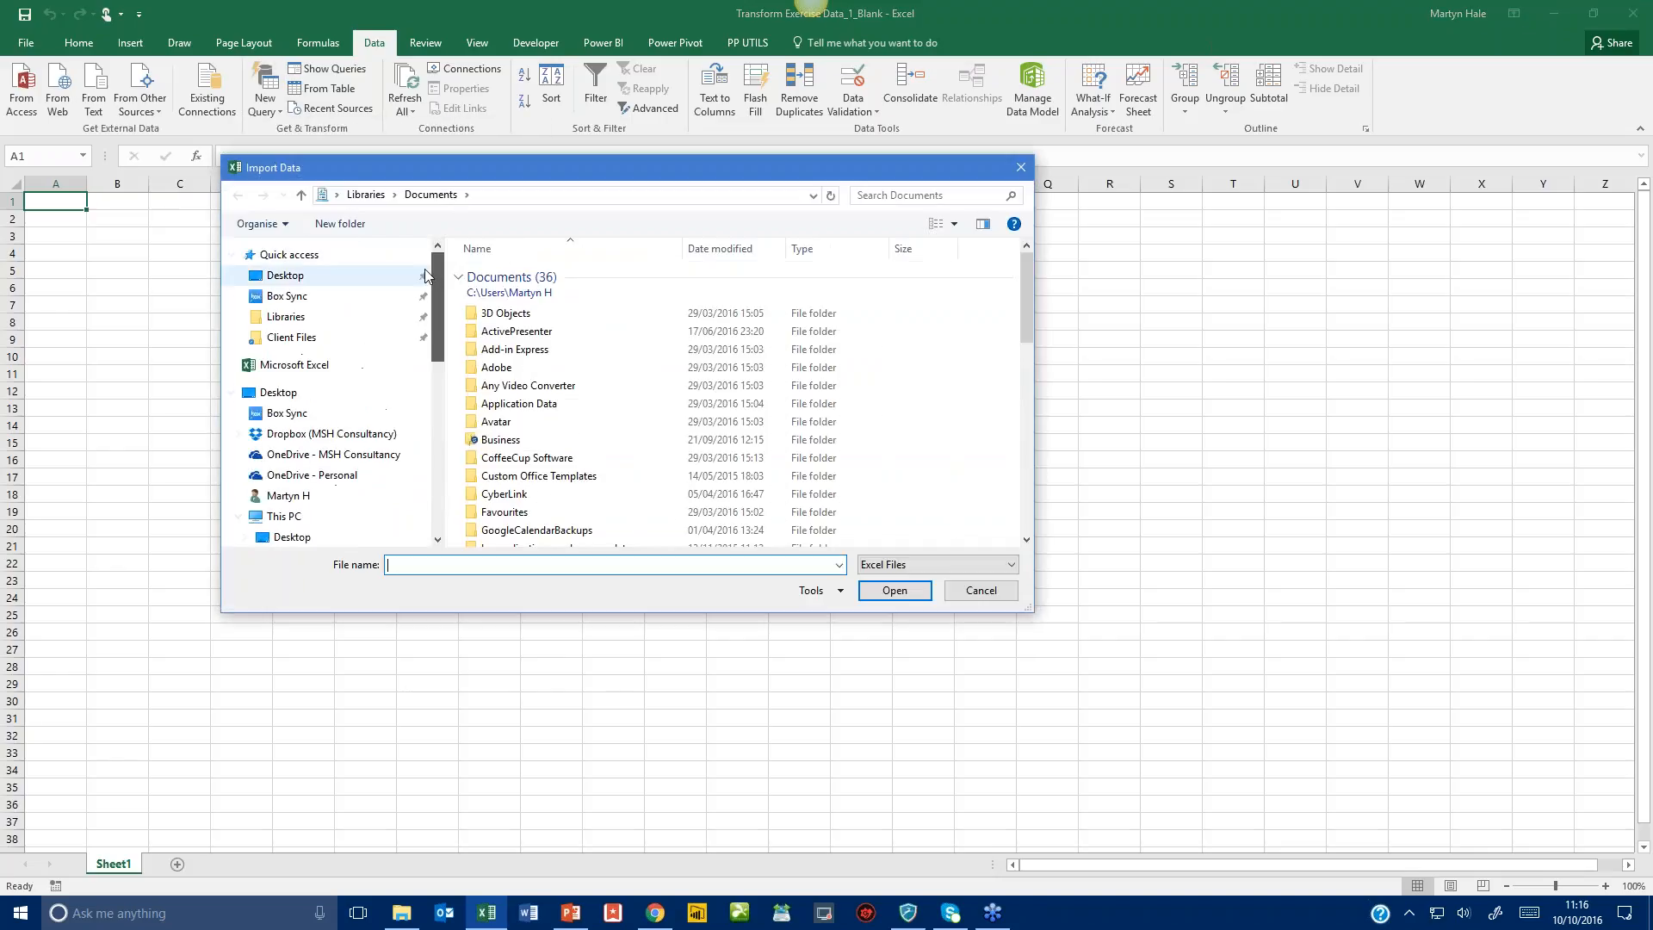
left_click(305, 275)
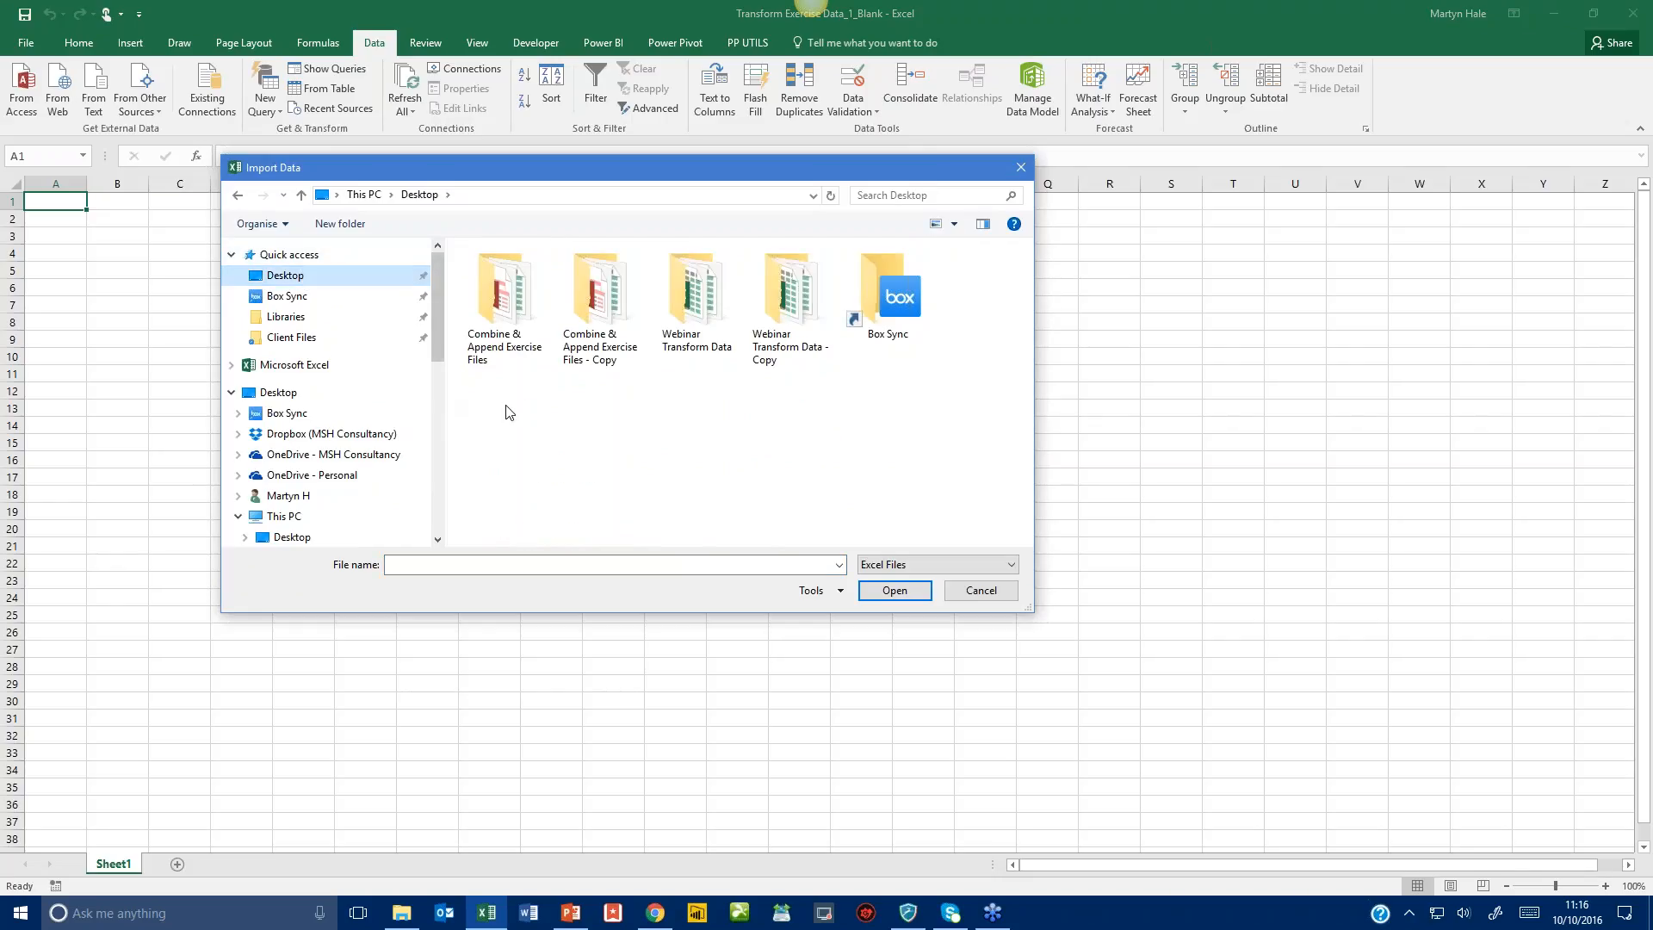
left_click(515, 353)
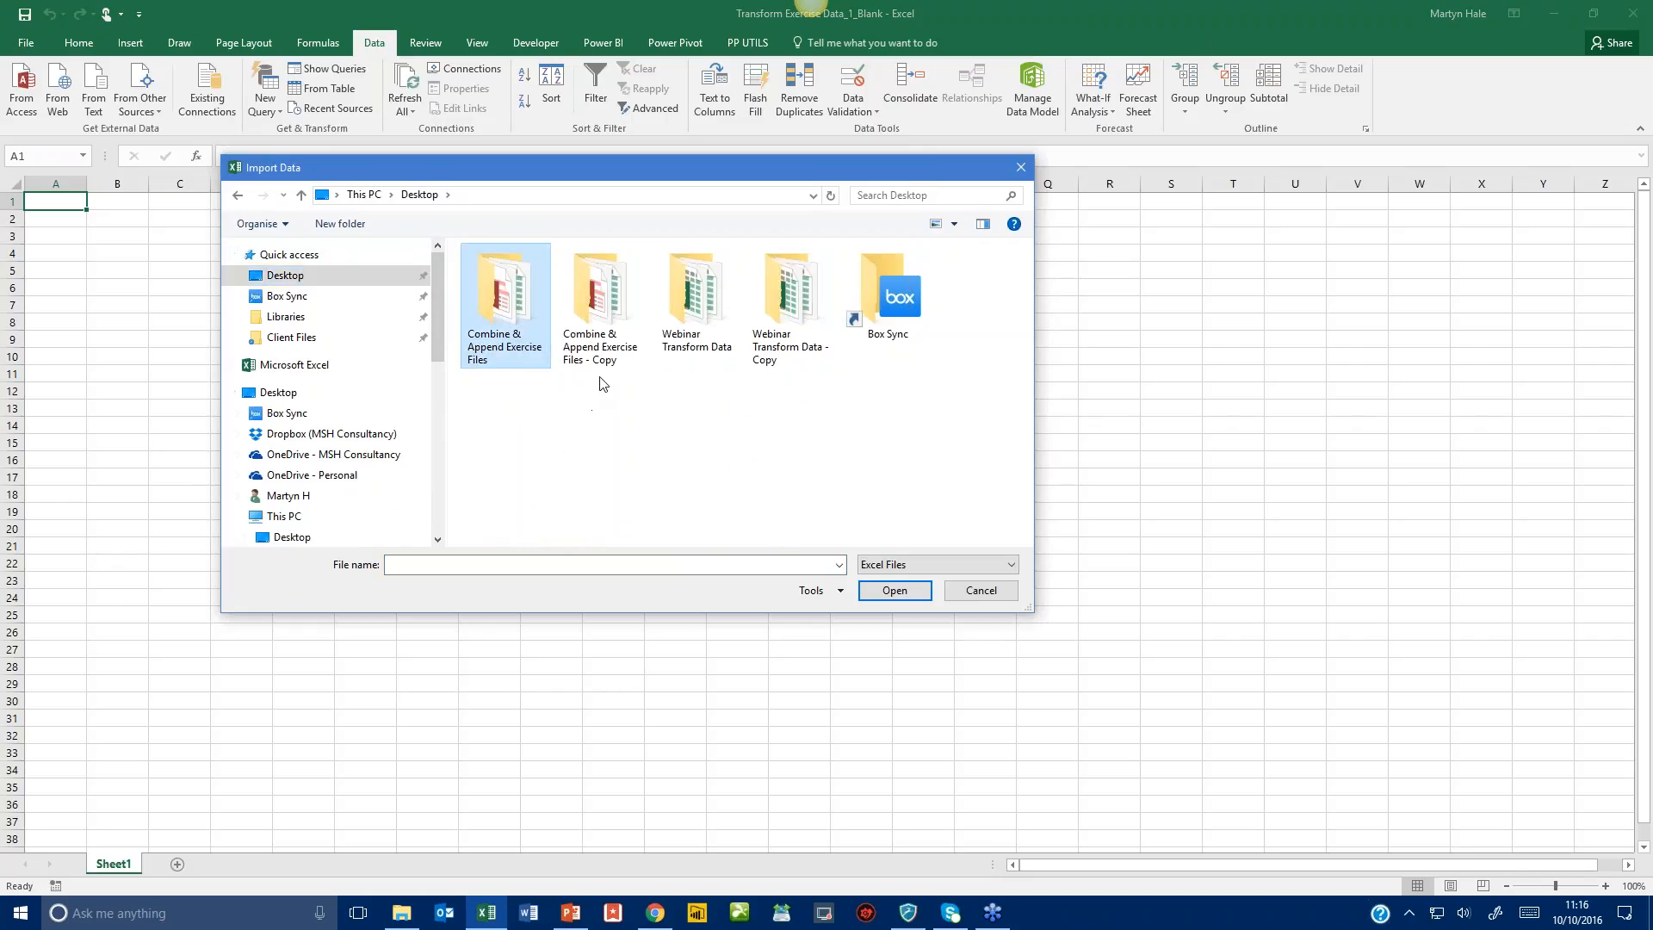
left_click(787, 355)
double_click(787, 355)
left_click(545, 294)
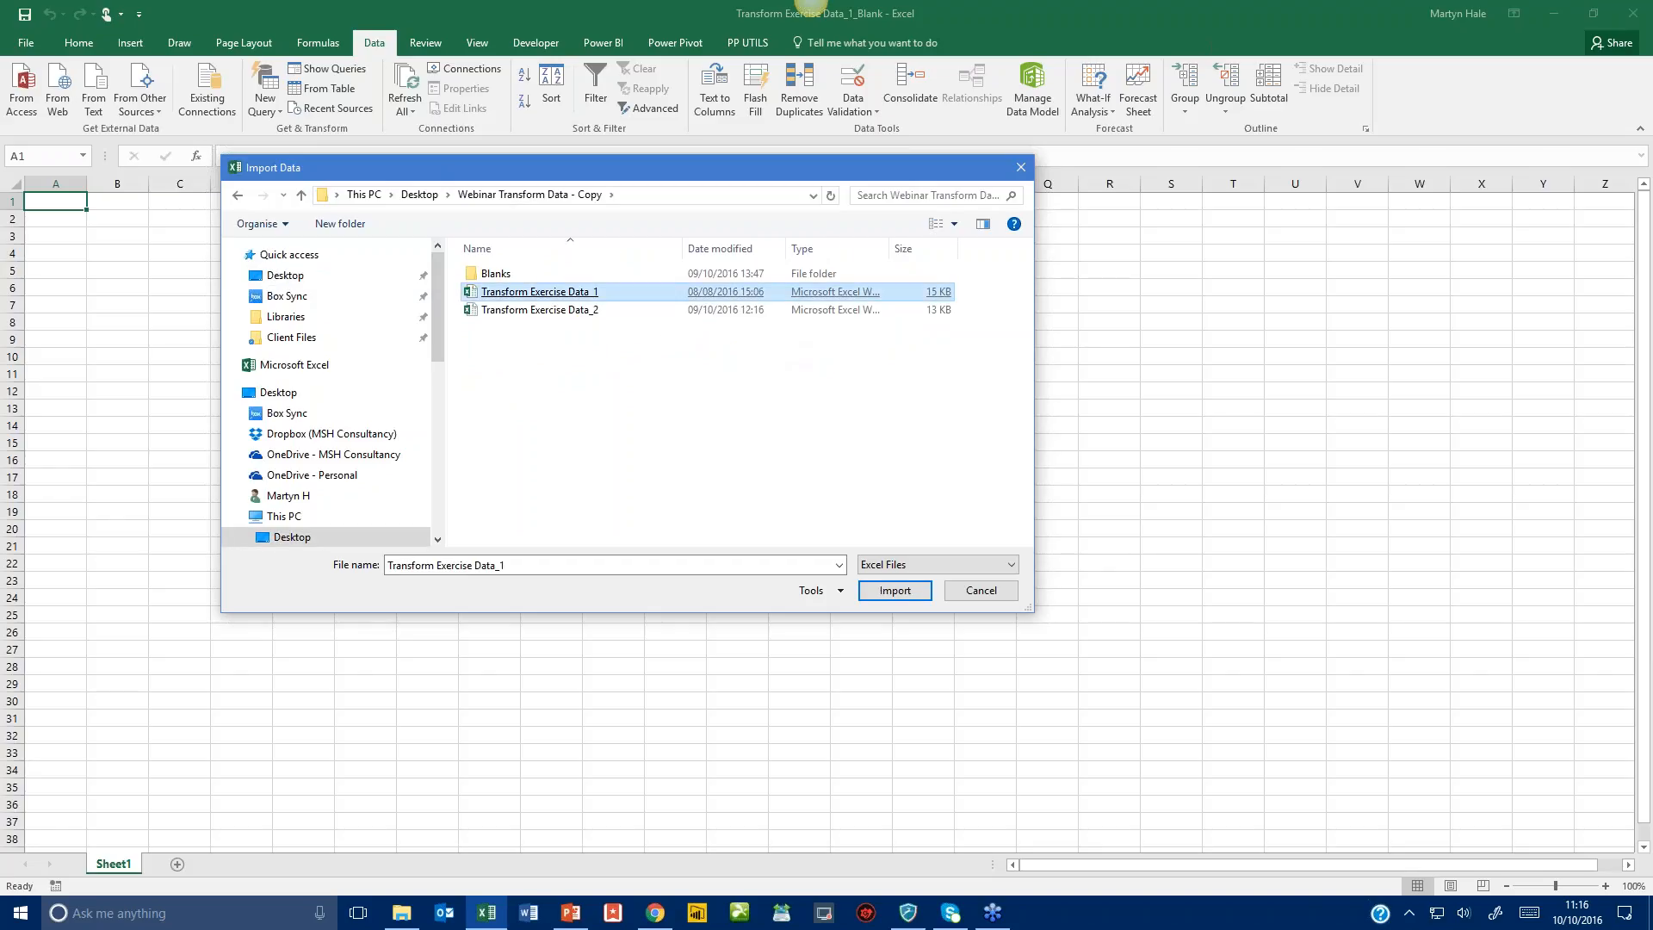
double_click(547, 298)
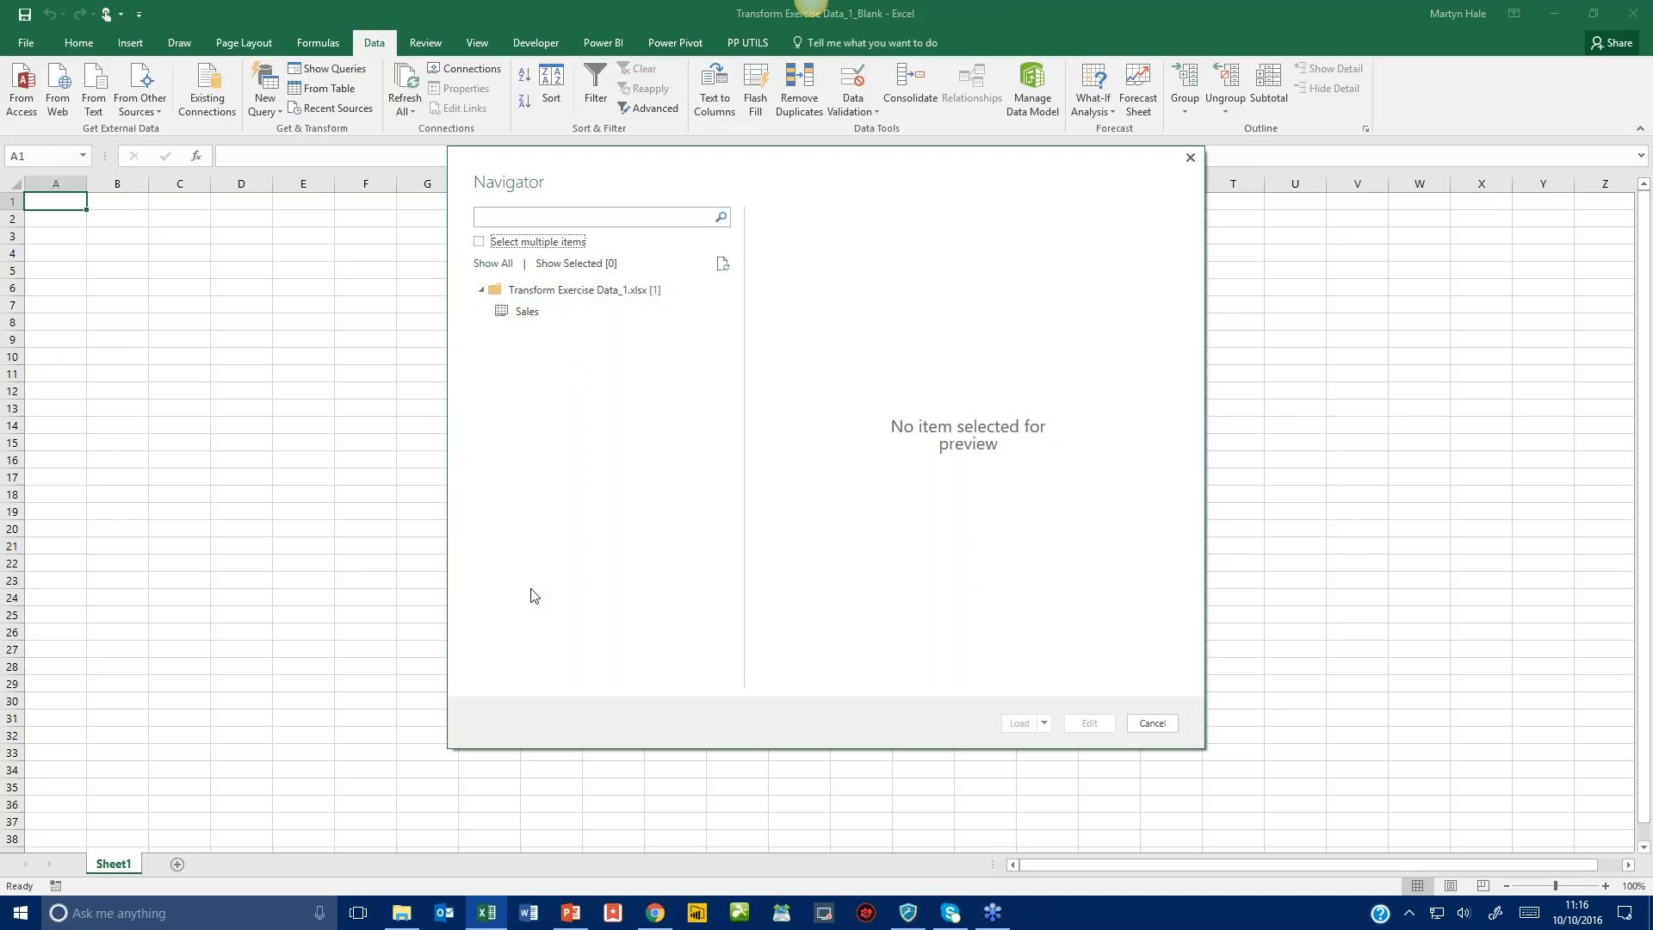
Choose the Sales sheet from the workbook and open it for editing in the Query Editor.
left_click(530, 320)
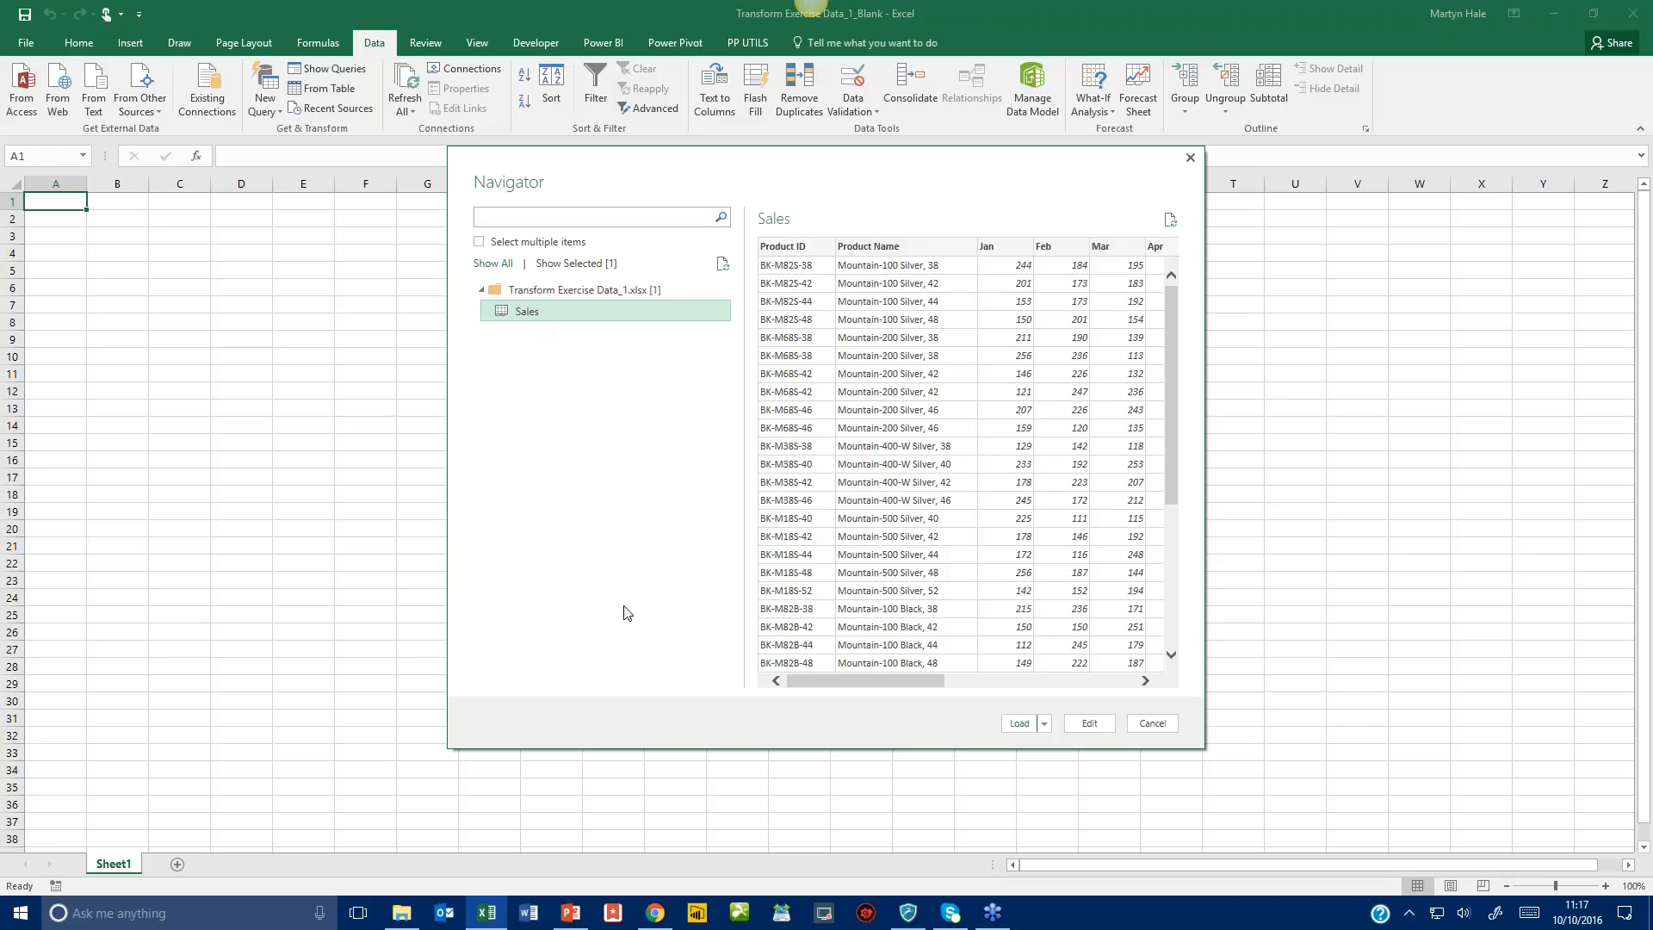
left_click(1086, 723)
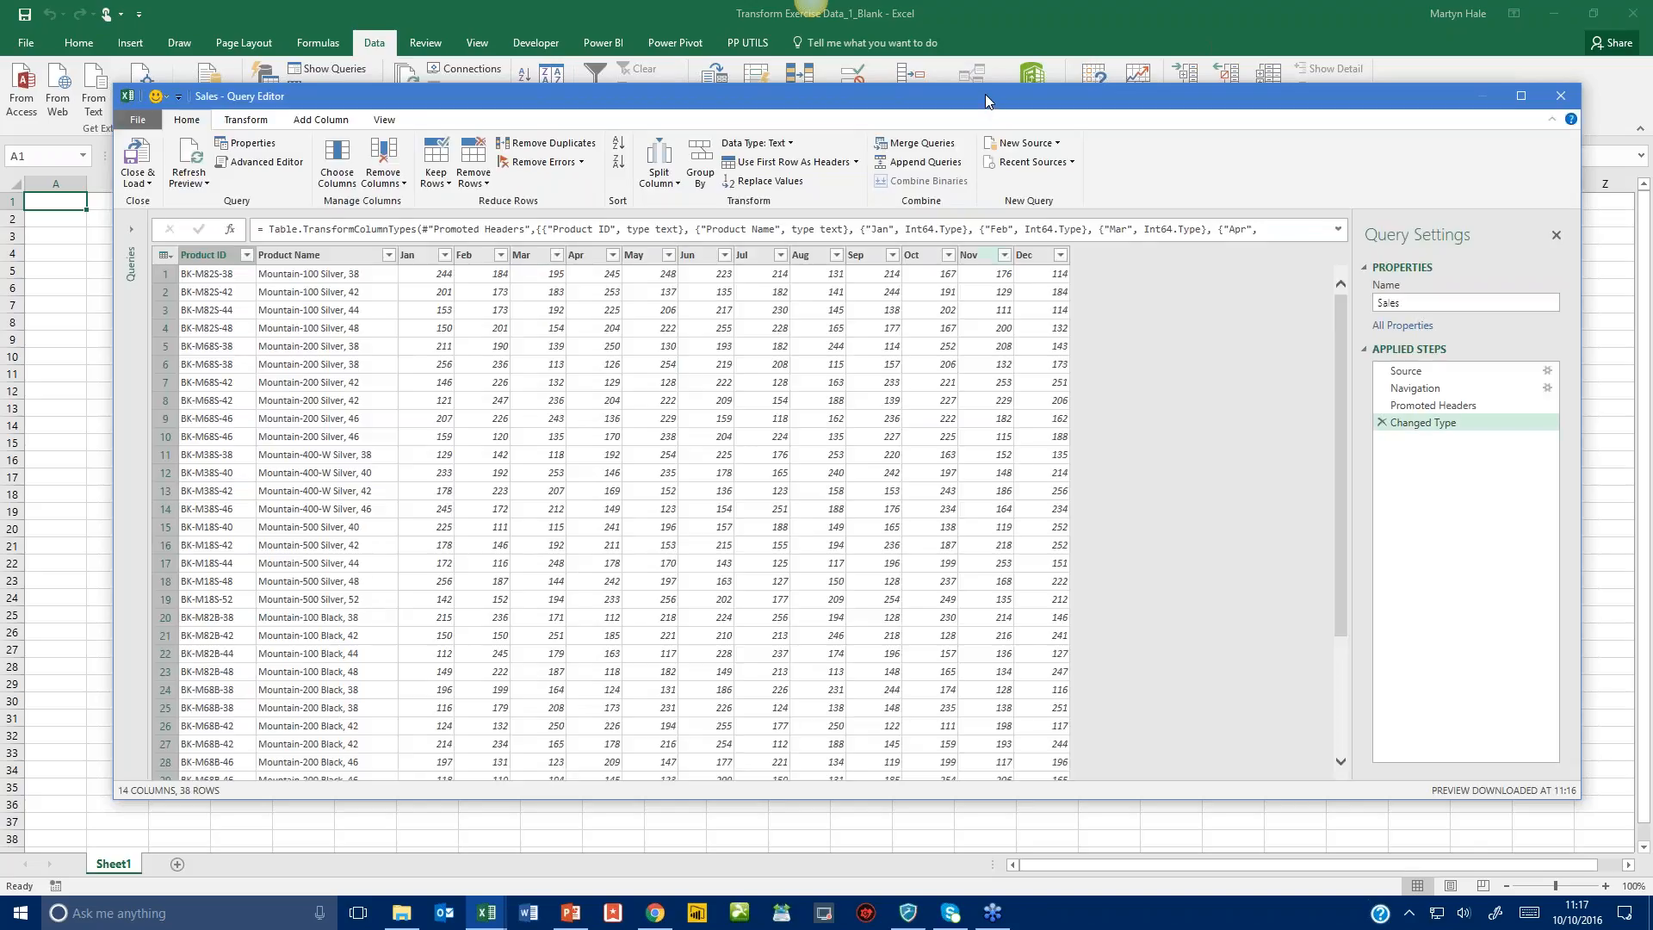
left_click_drag(985, 95, 871, 104)
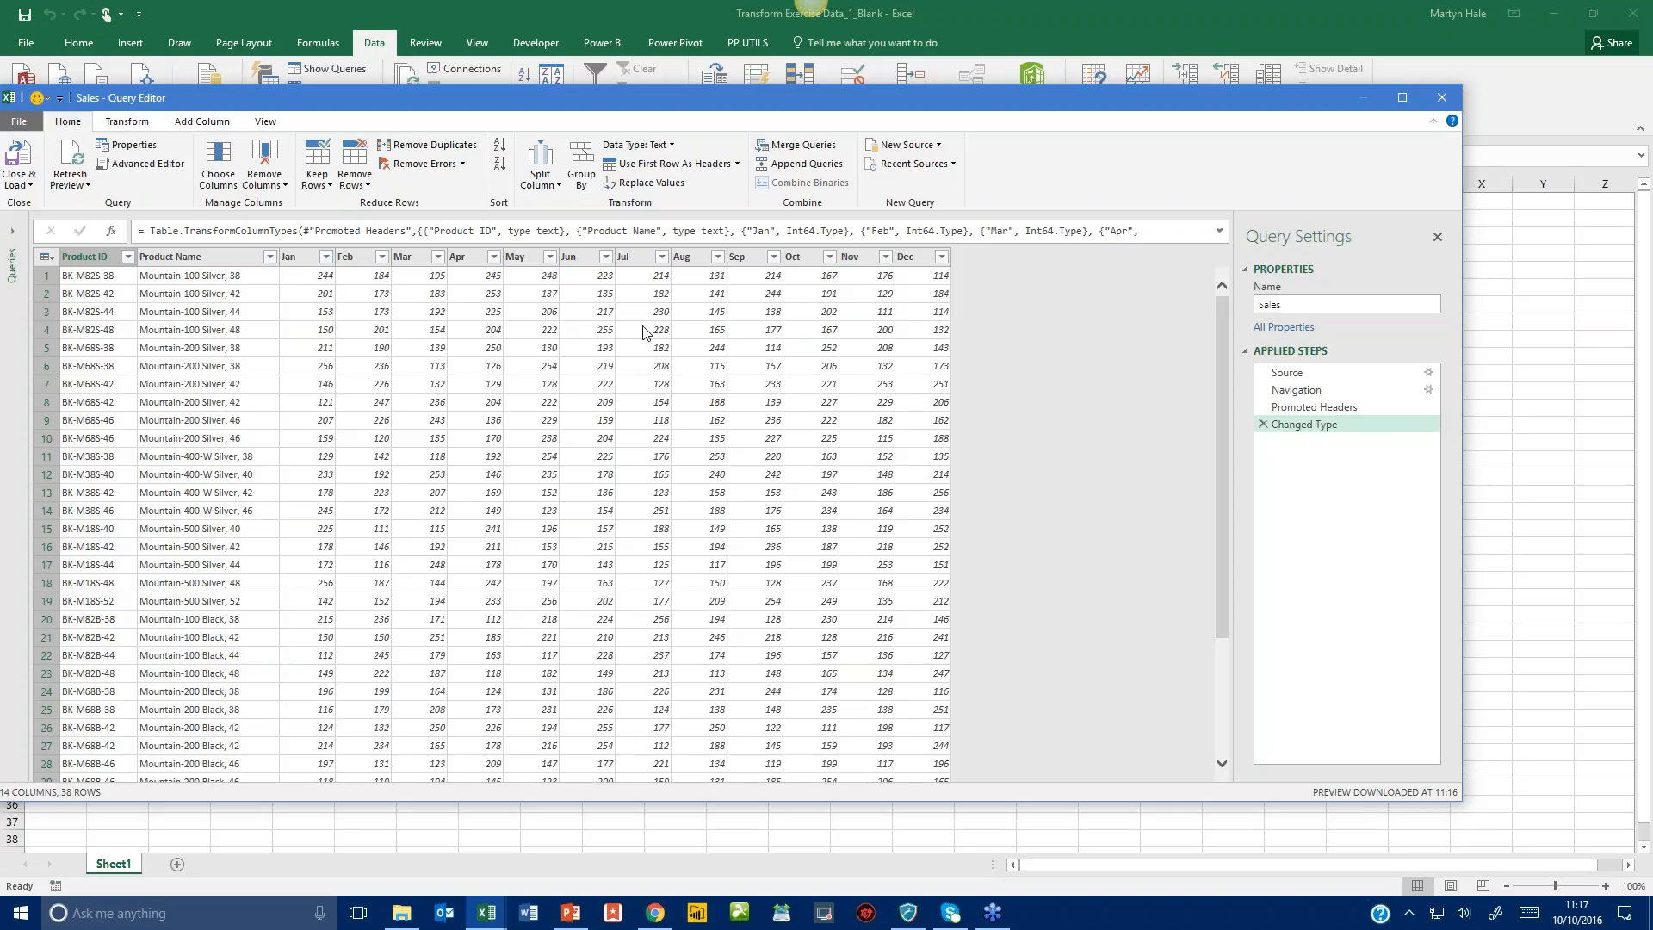
Unpivot the twelve month columns, Jan through Dec, of the Sales query.
left_click(309, 264)
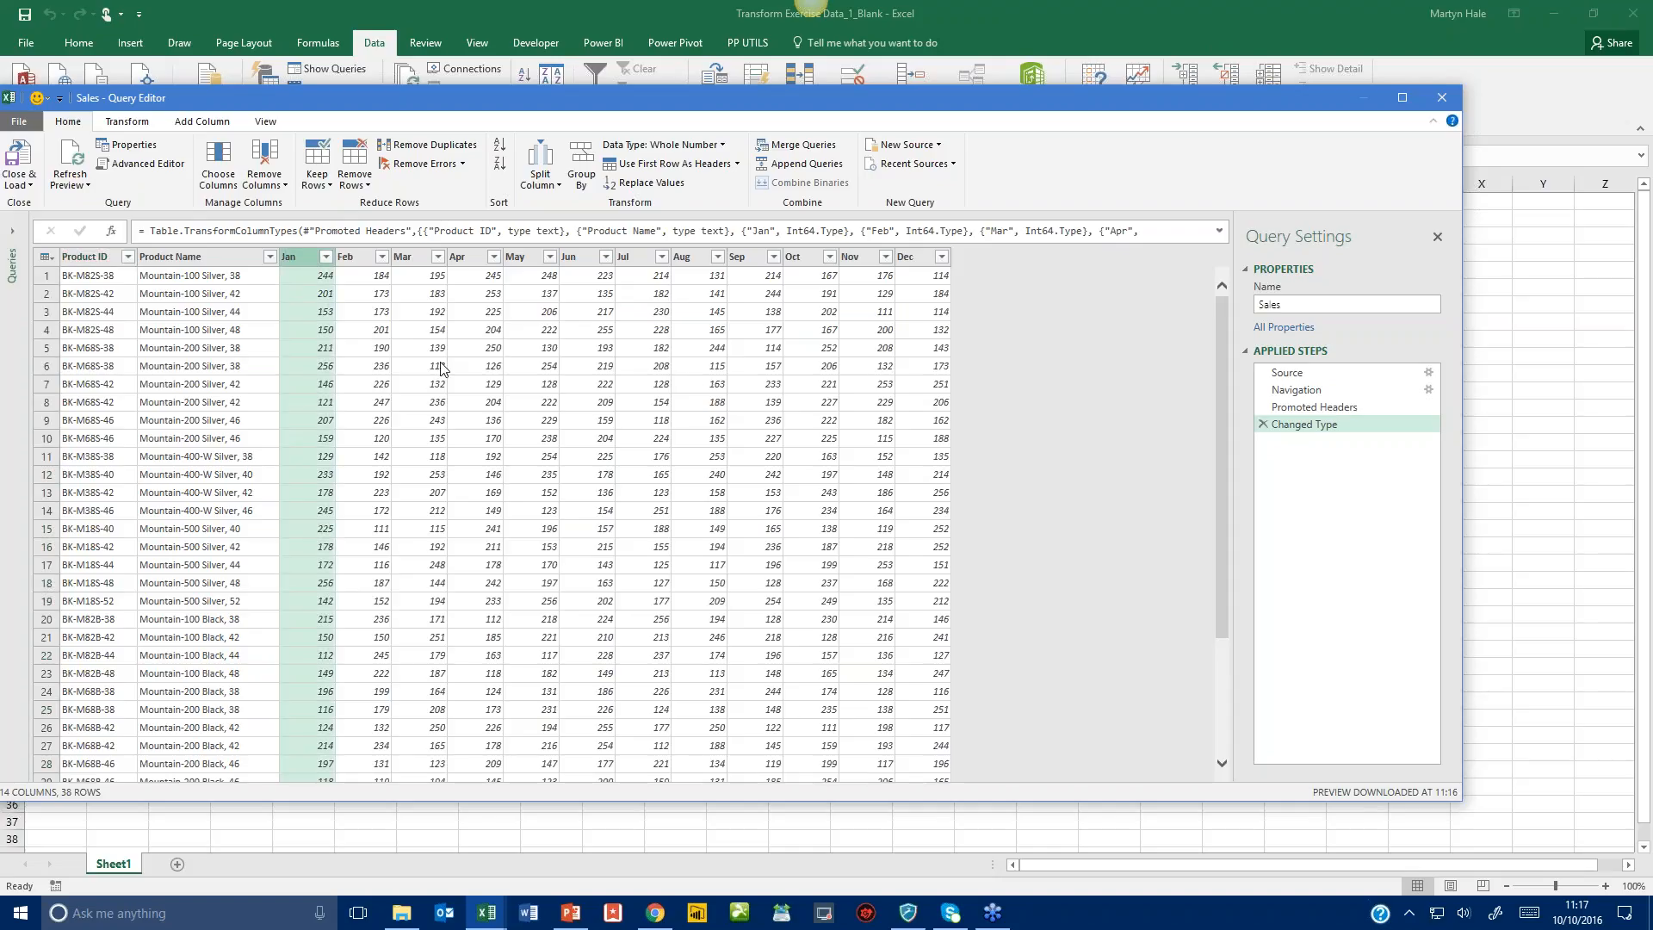
left_click(912, 263, "shift")
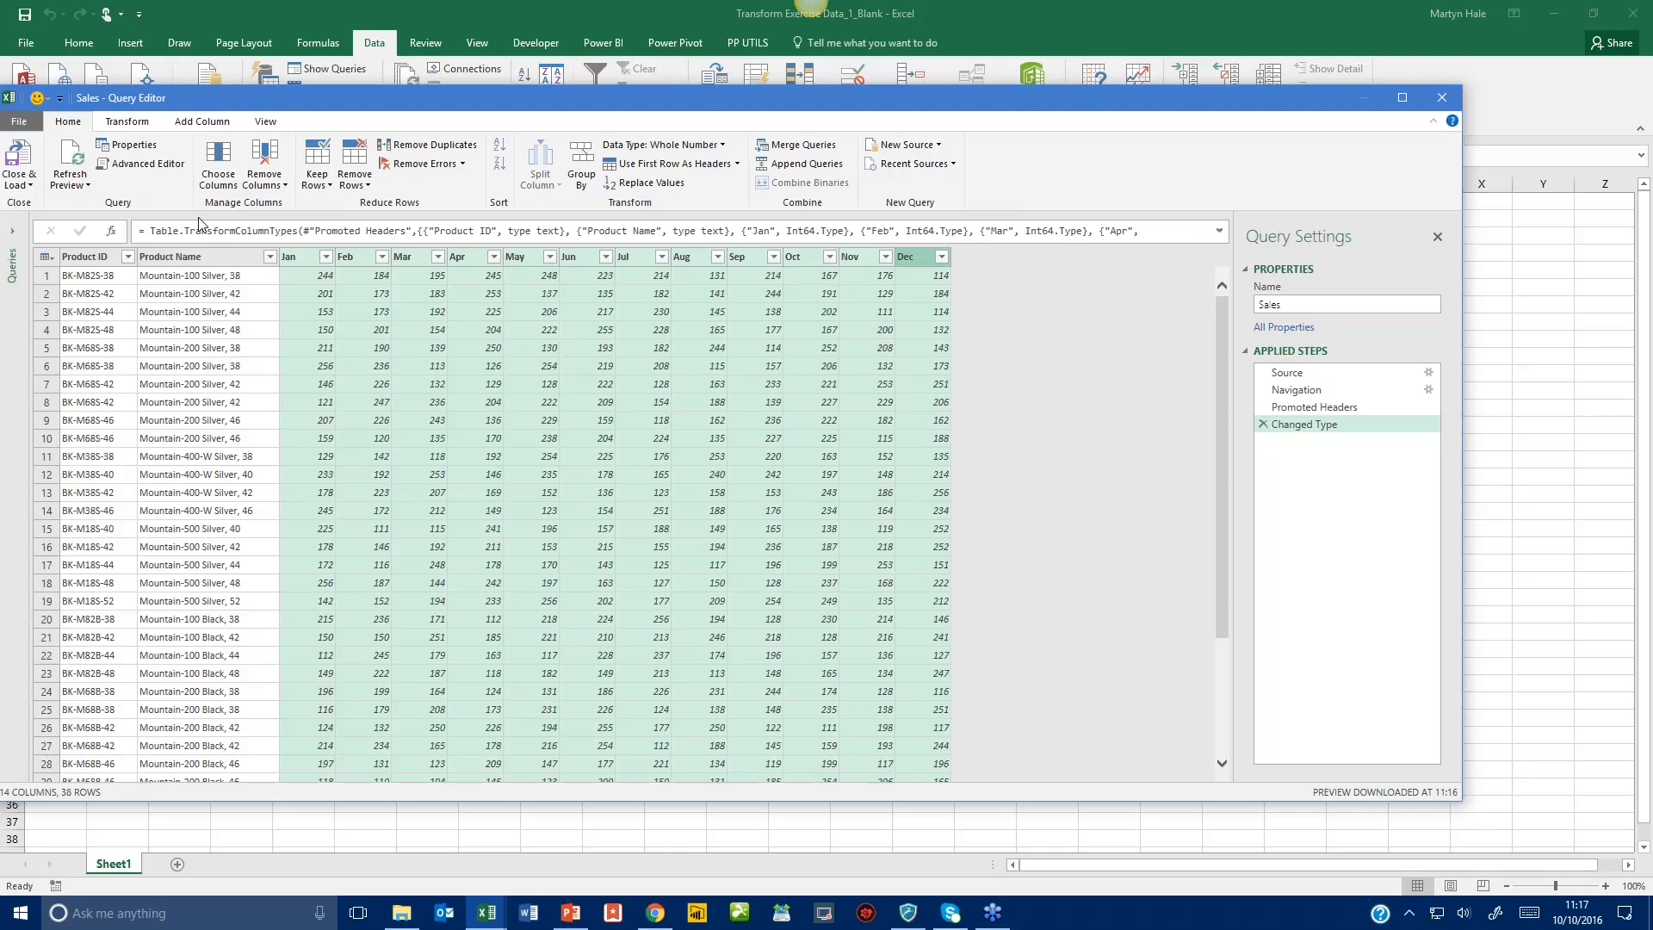
left_click(138, 126)
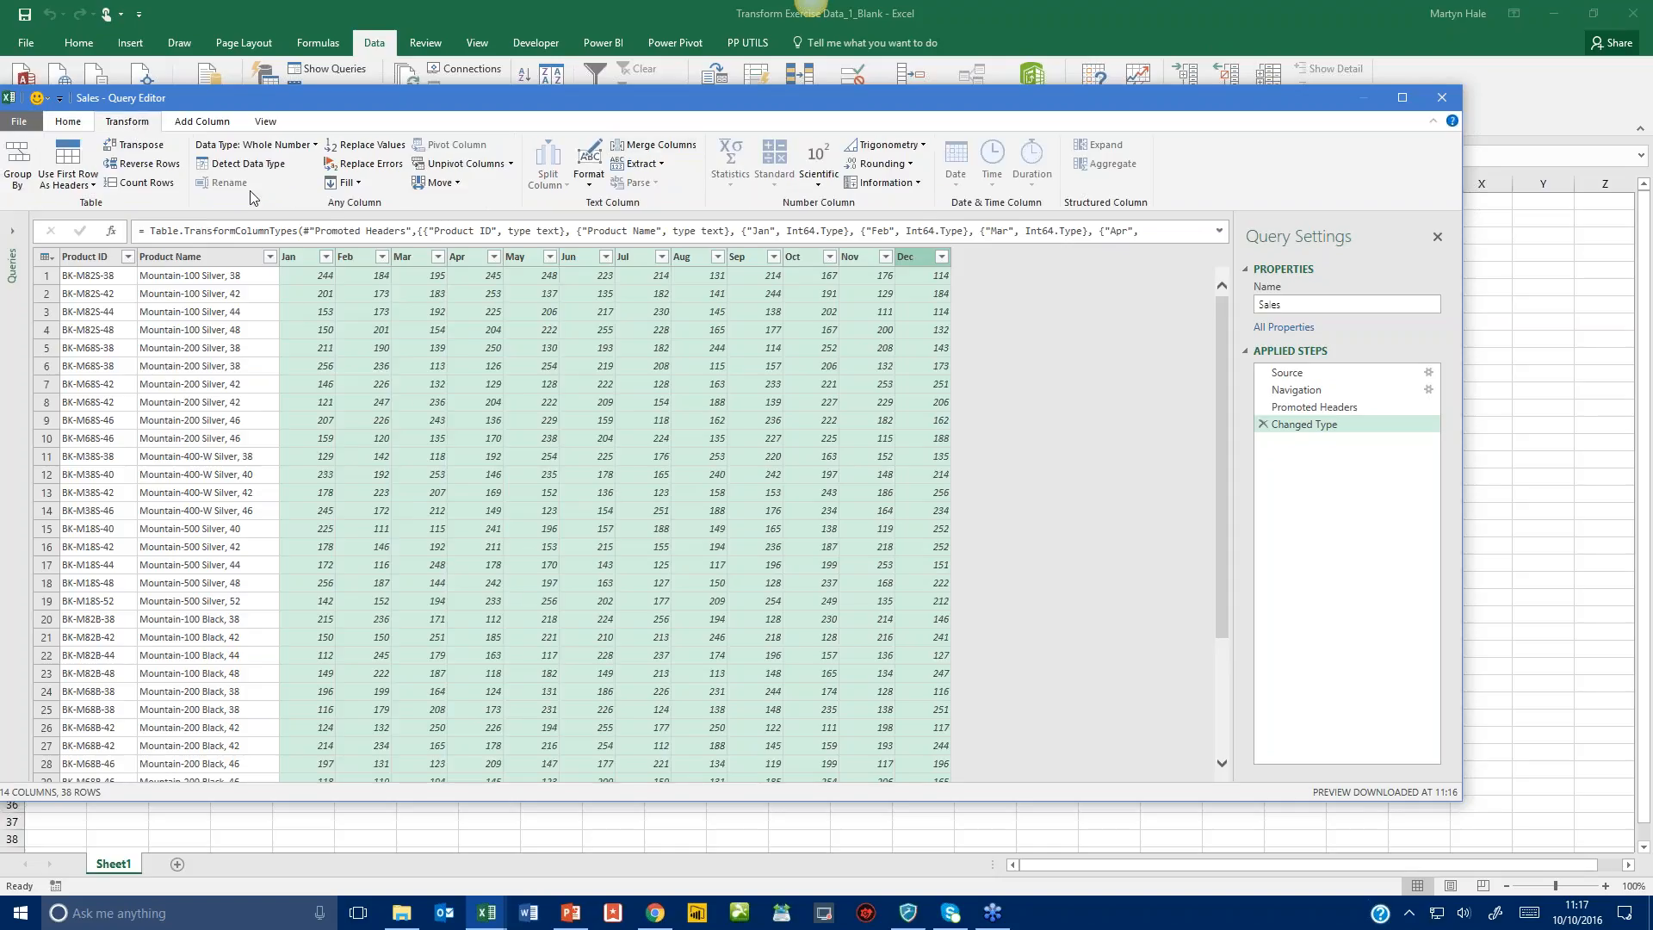
left_click(465, 164)
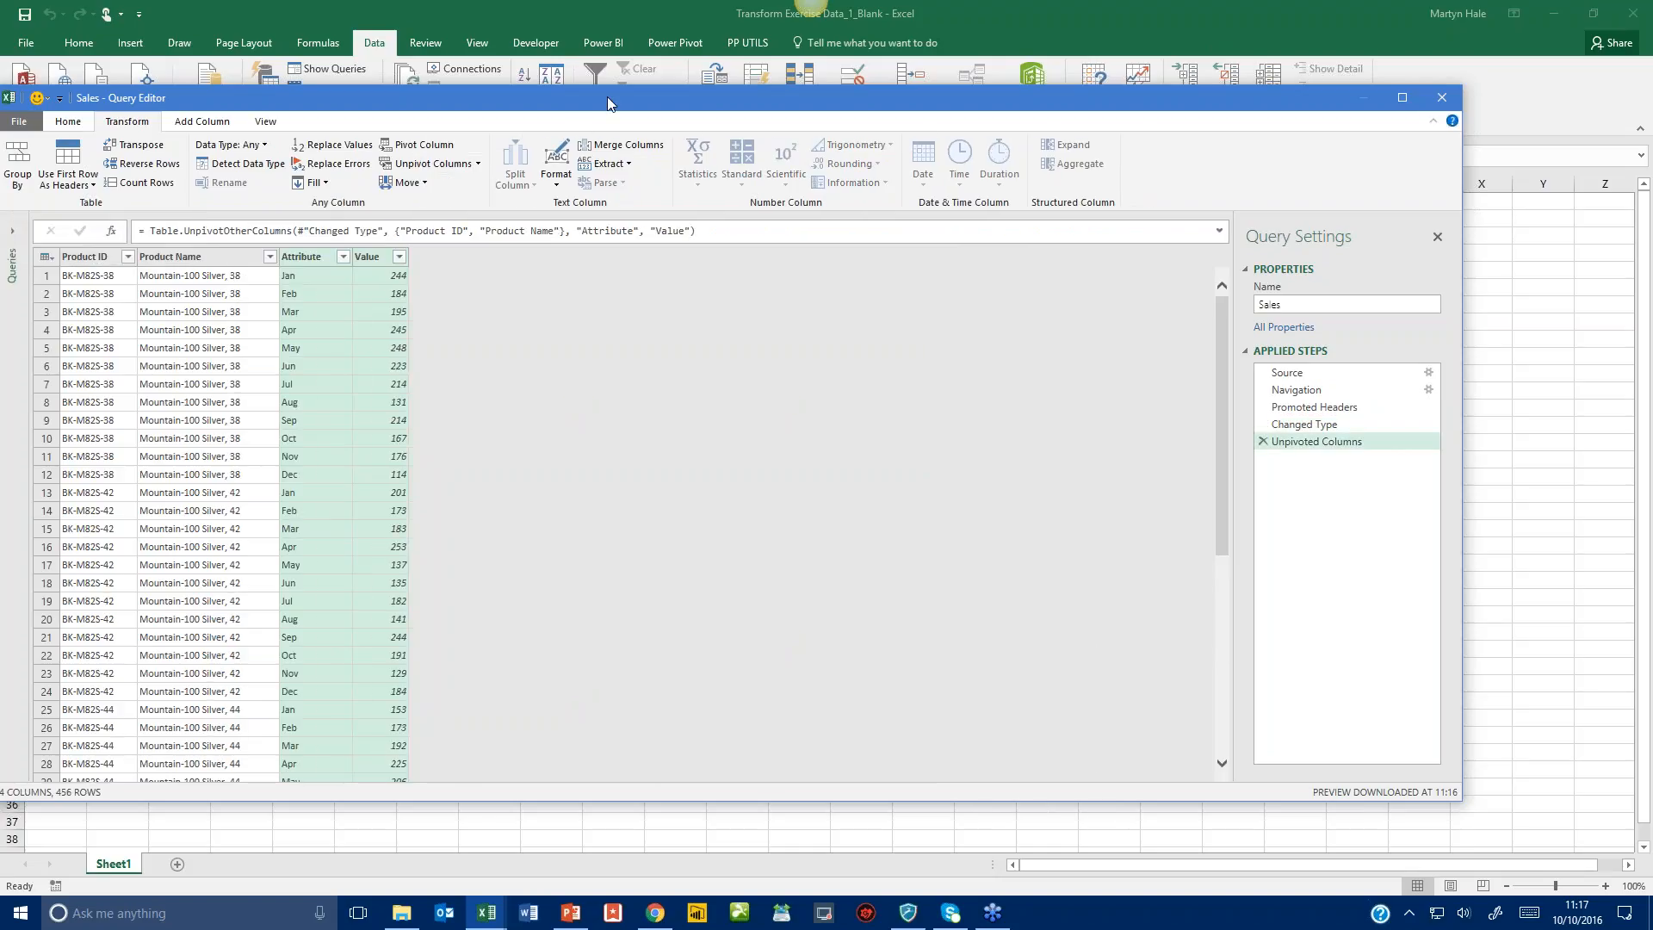
Widen the Query Settings pane and delete the Unpivoted Columns step from the query's applied steps.
left_click_drag(610, 102, 712, 83)
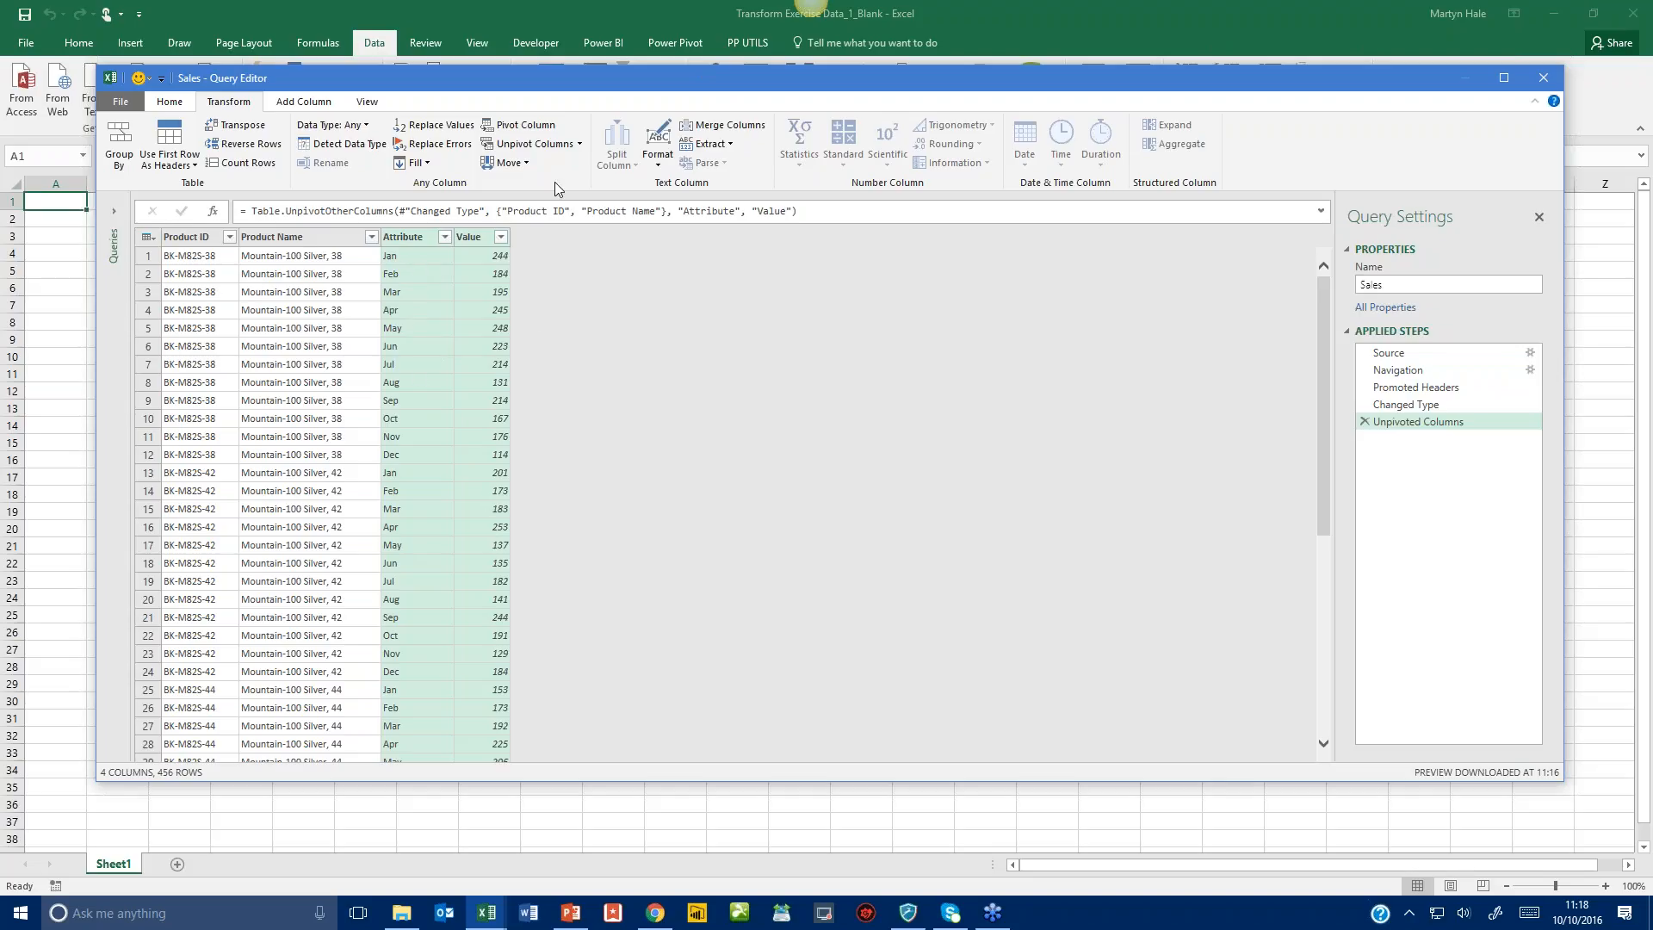
left_click_drag(597, 81, 528, 116)
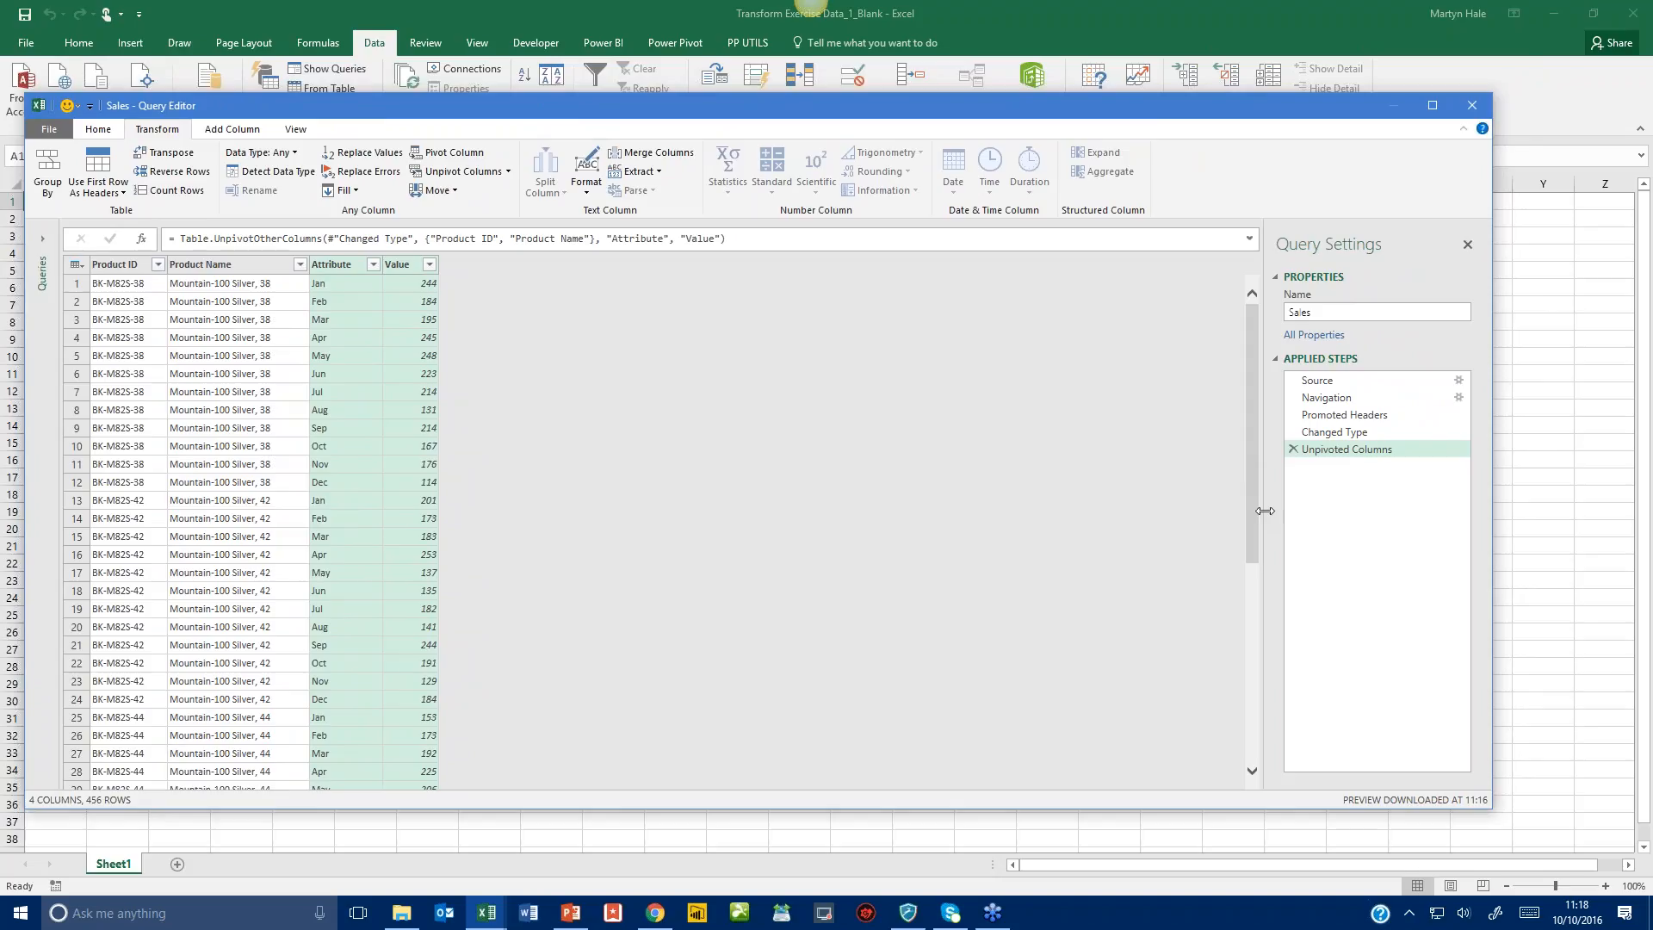
left_click_drag(1265, 510, 1154, 515)
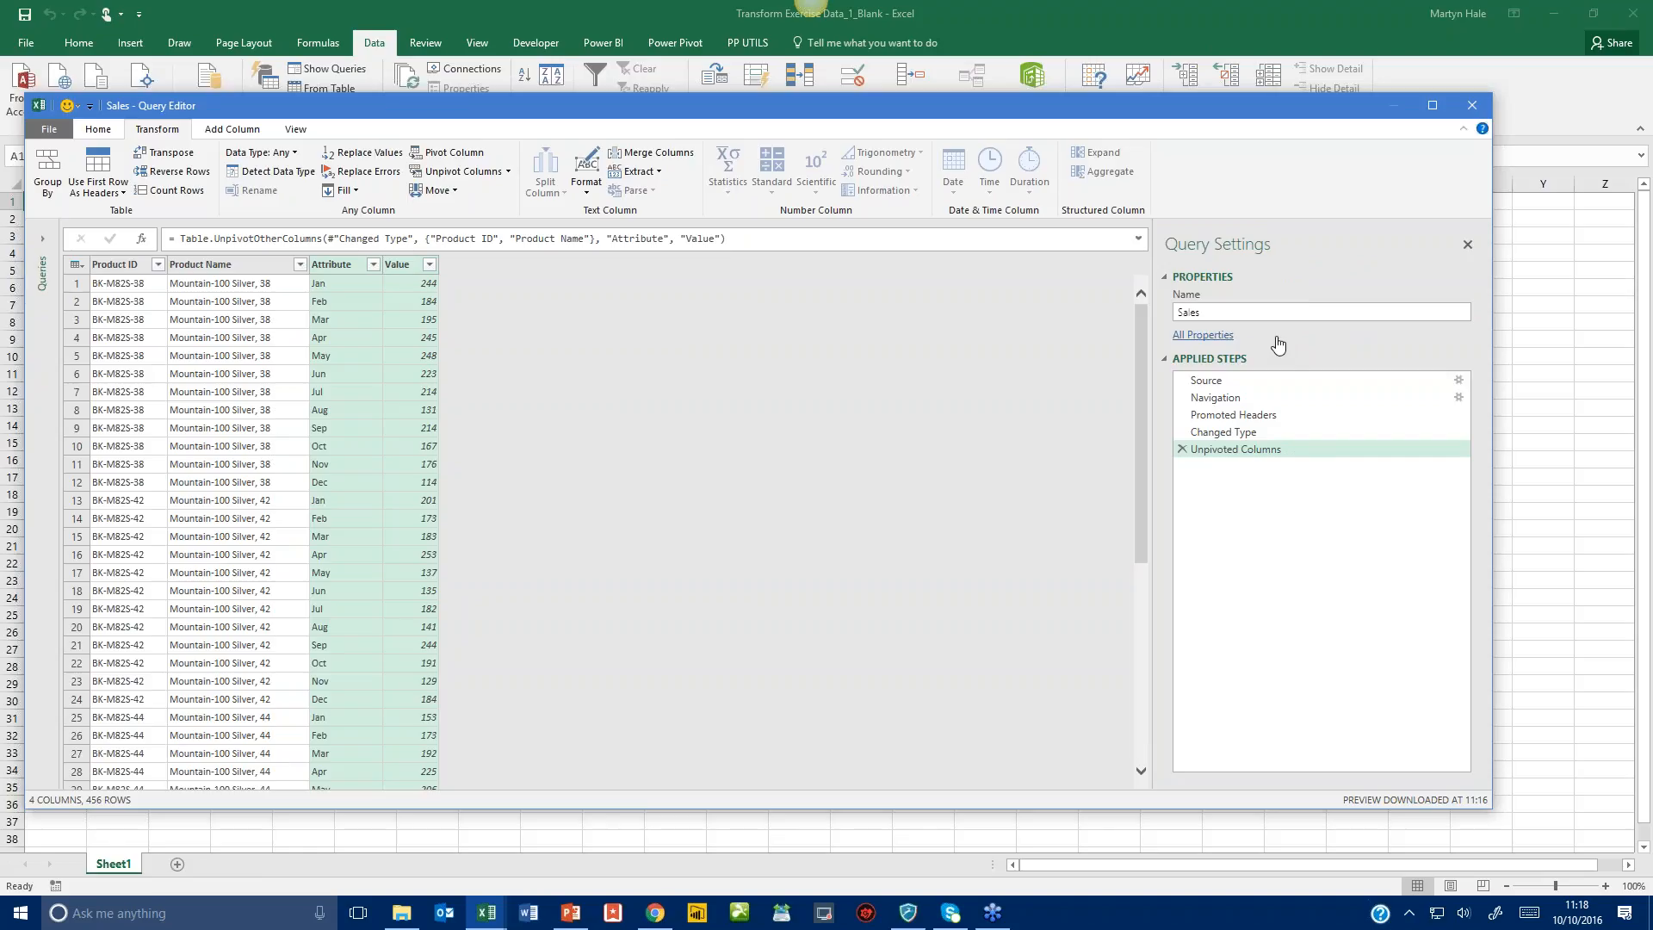
left_click(1183, 451)
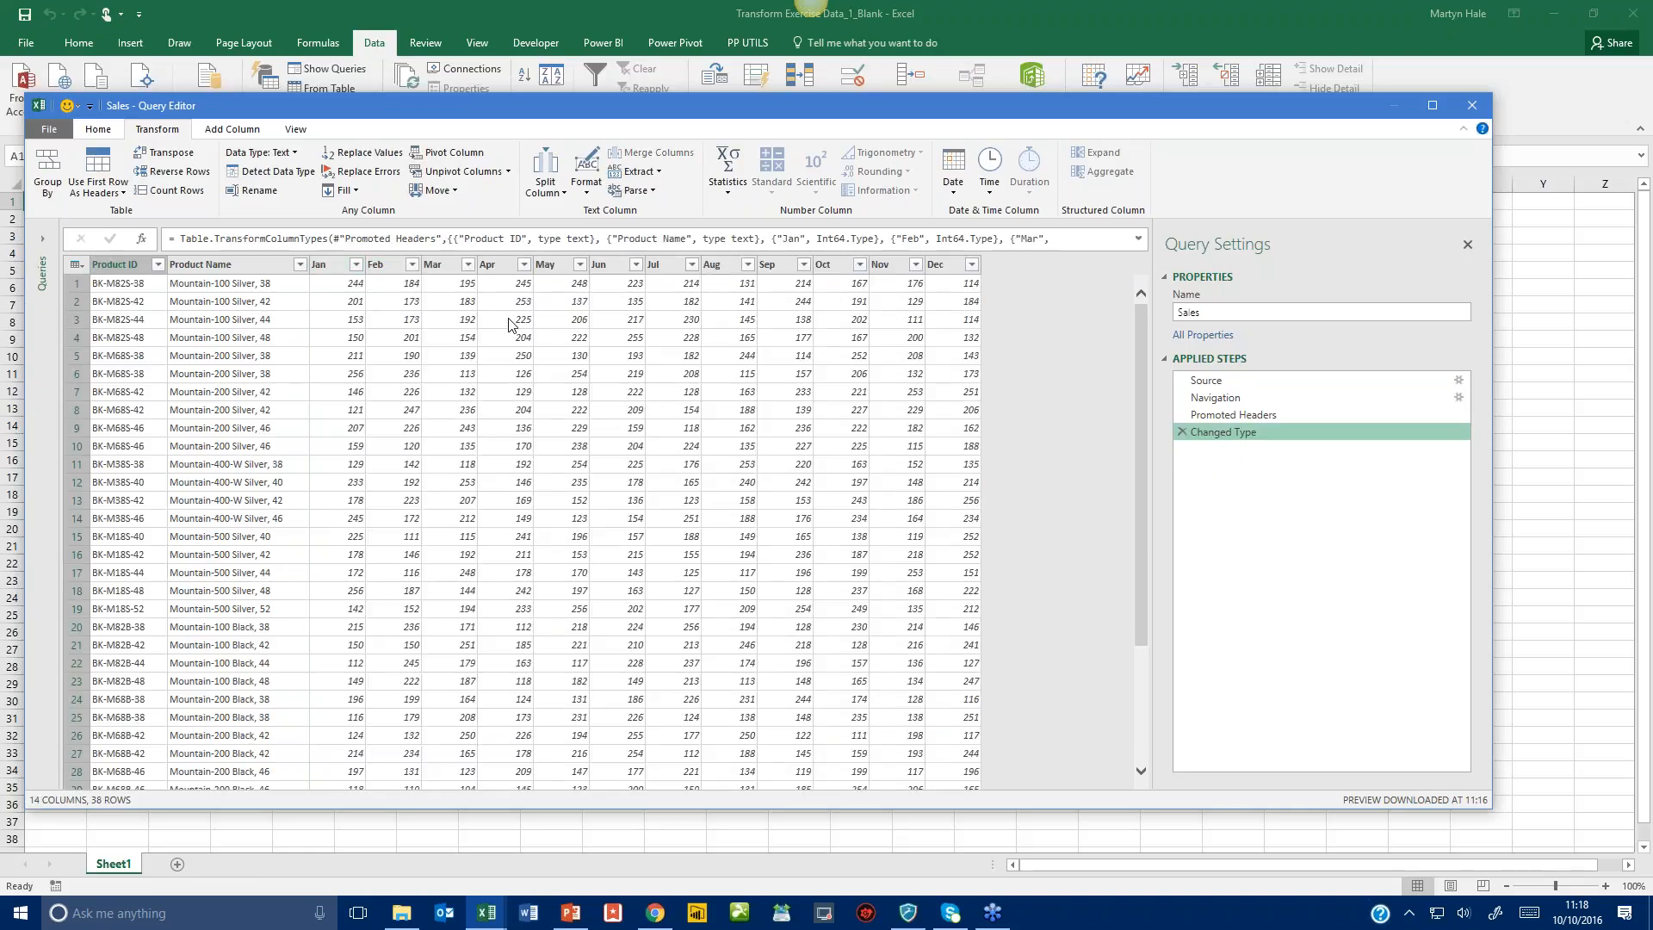
Unpivot the Jan through Dec columns again so each month becomes its own row per product.
left_click(346, 267)
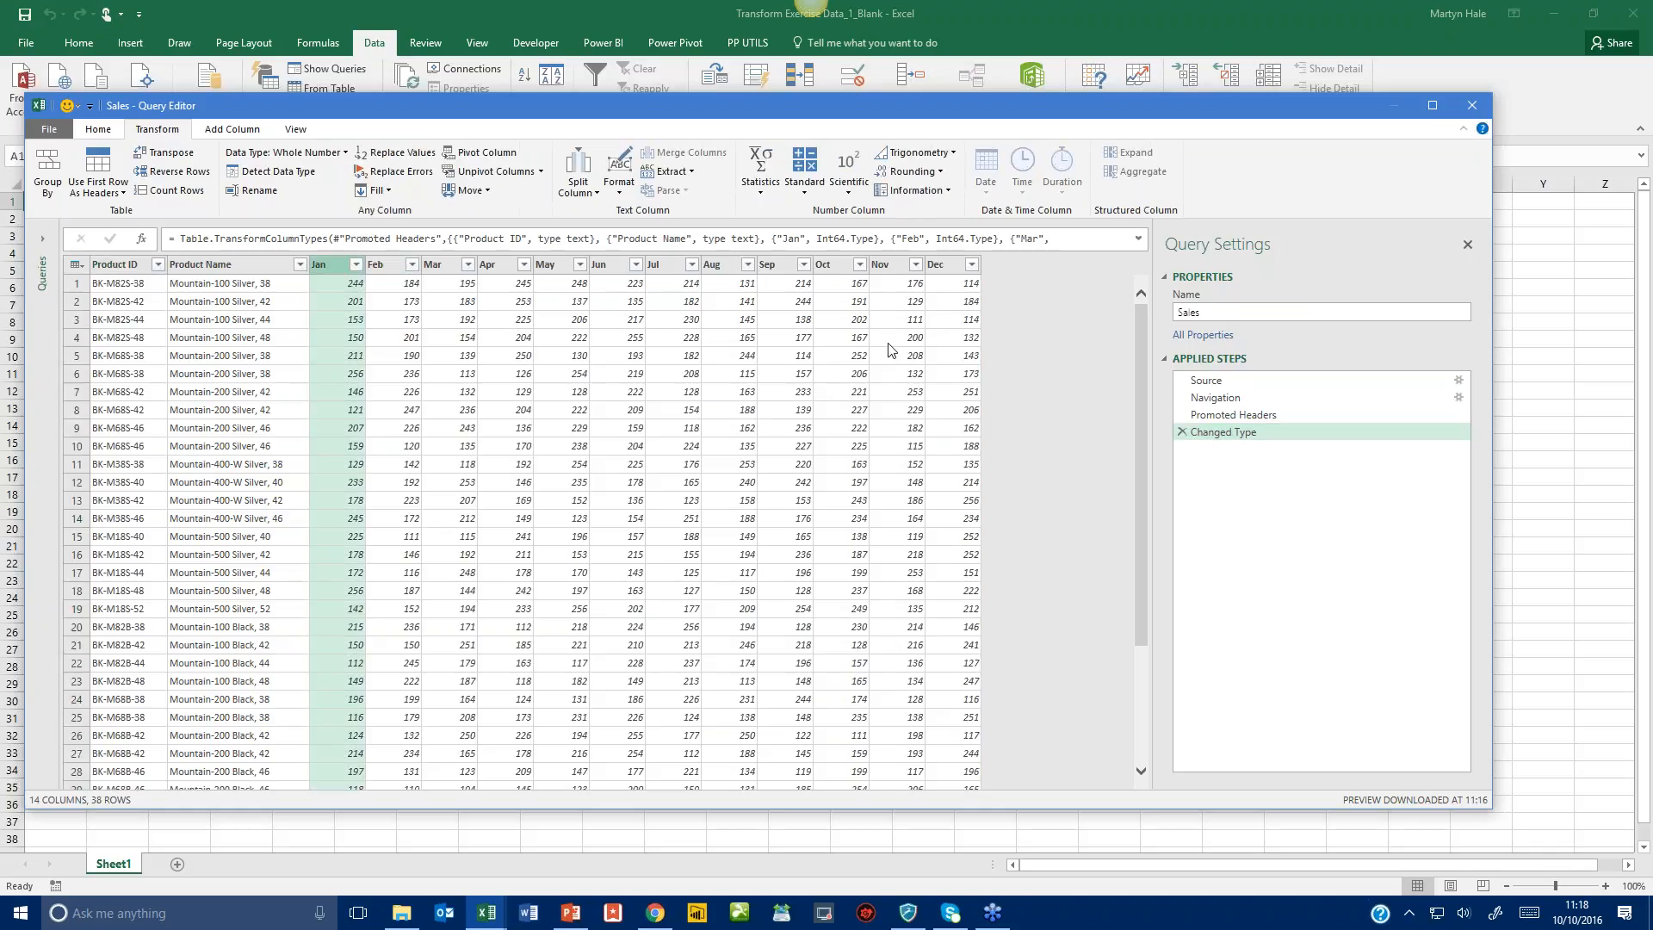
left_click(944, 269, "shift")
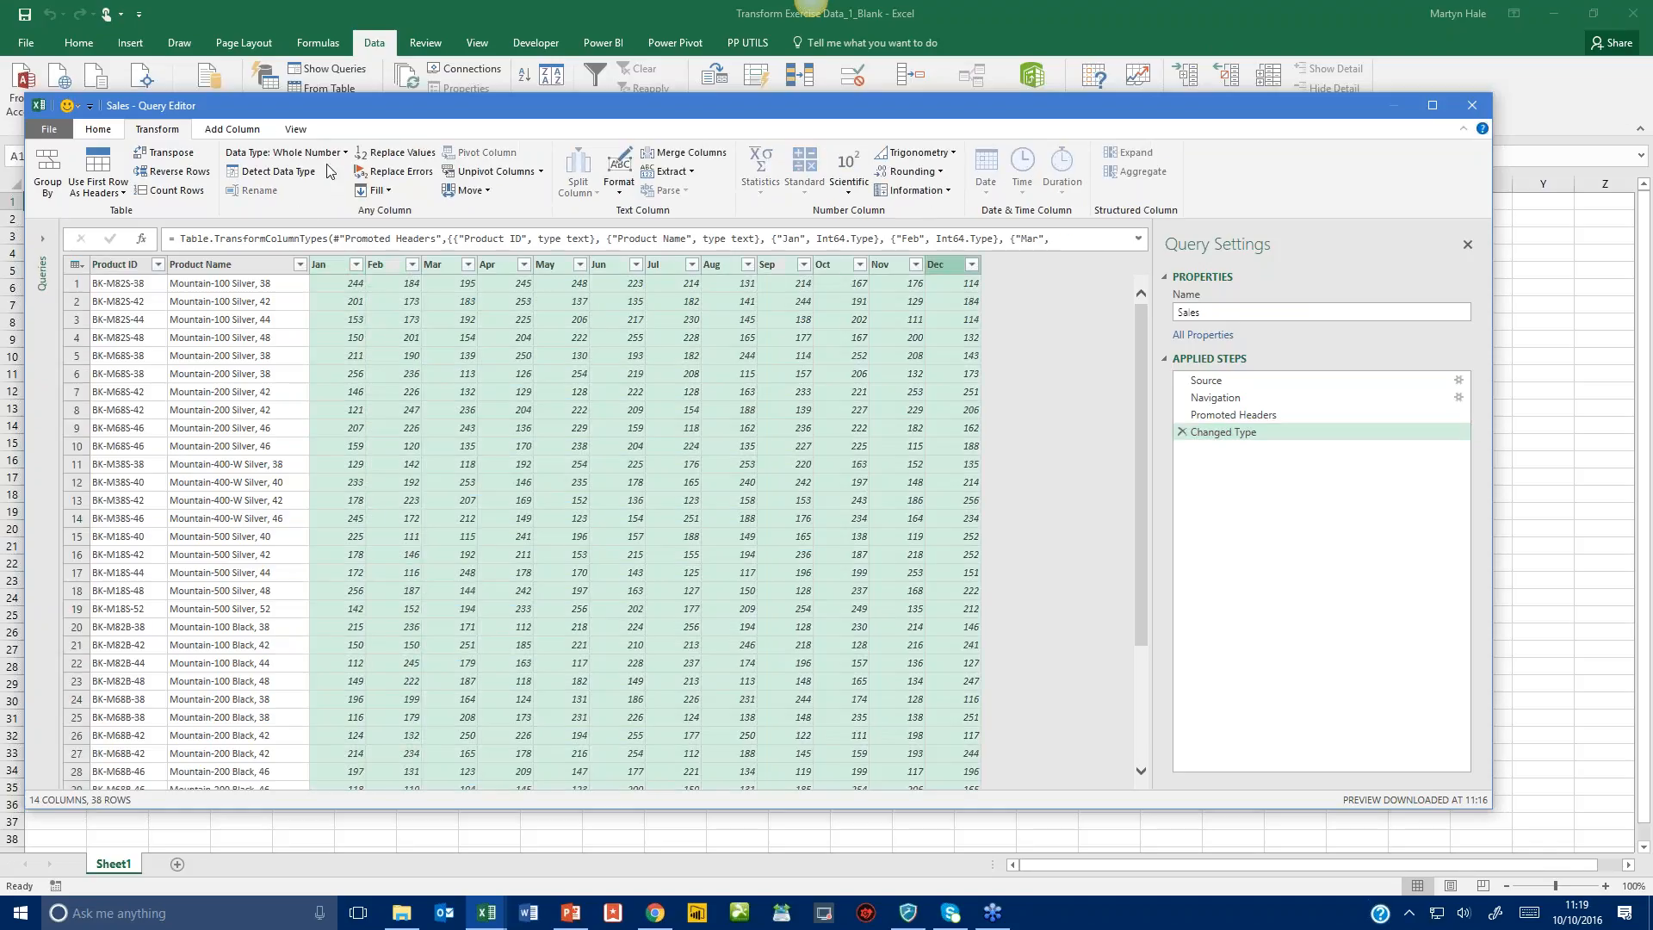
left_click(487, 171)
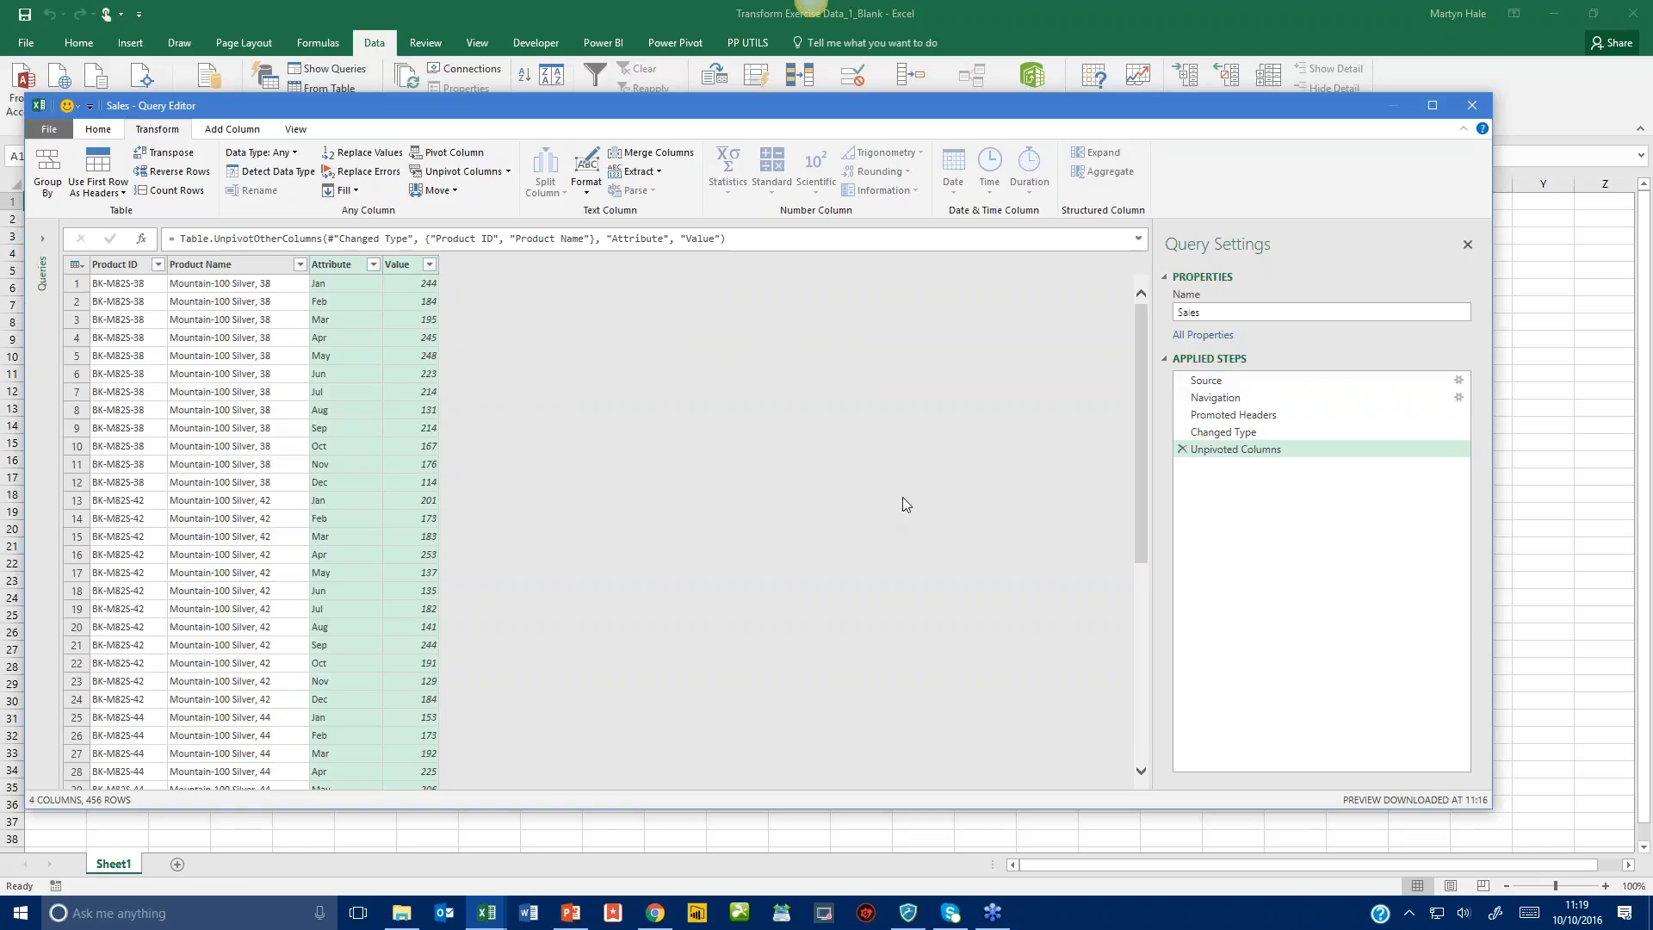
Rename the query as Transform1 and load its result into a new worksheet.
left_click(1215, 315)
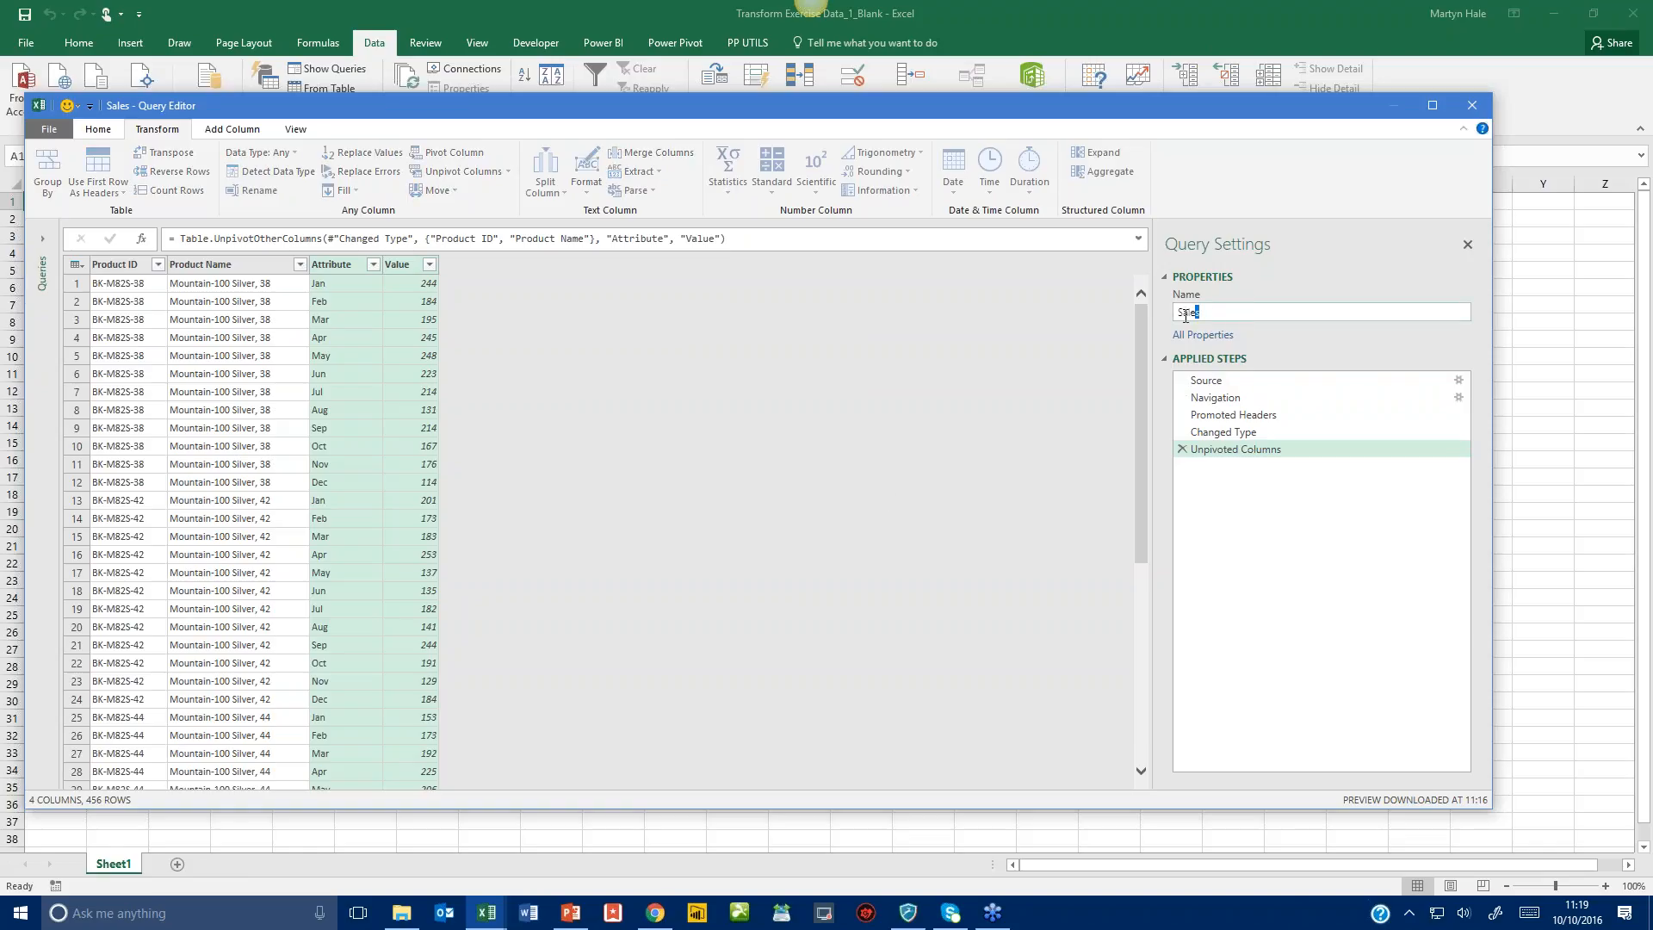
left_click_drag(1214, 315, 1169, 316)
type("Transform1")
left_click(97, 129)
left_click(47, 168)
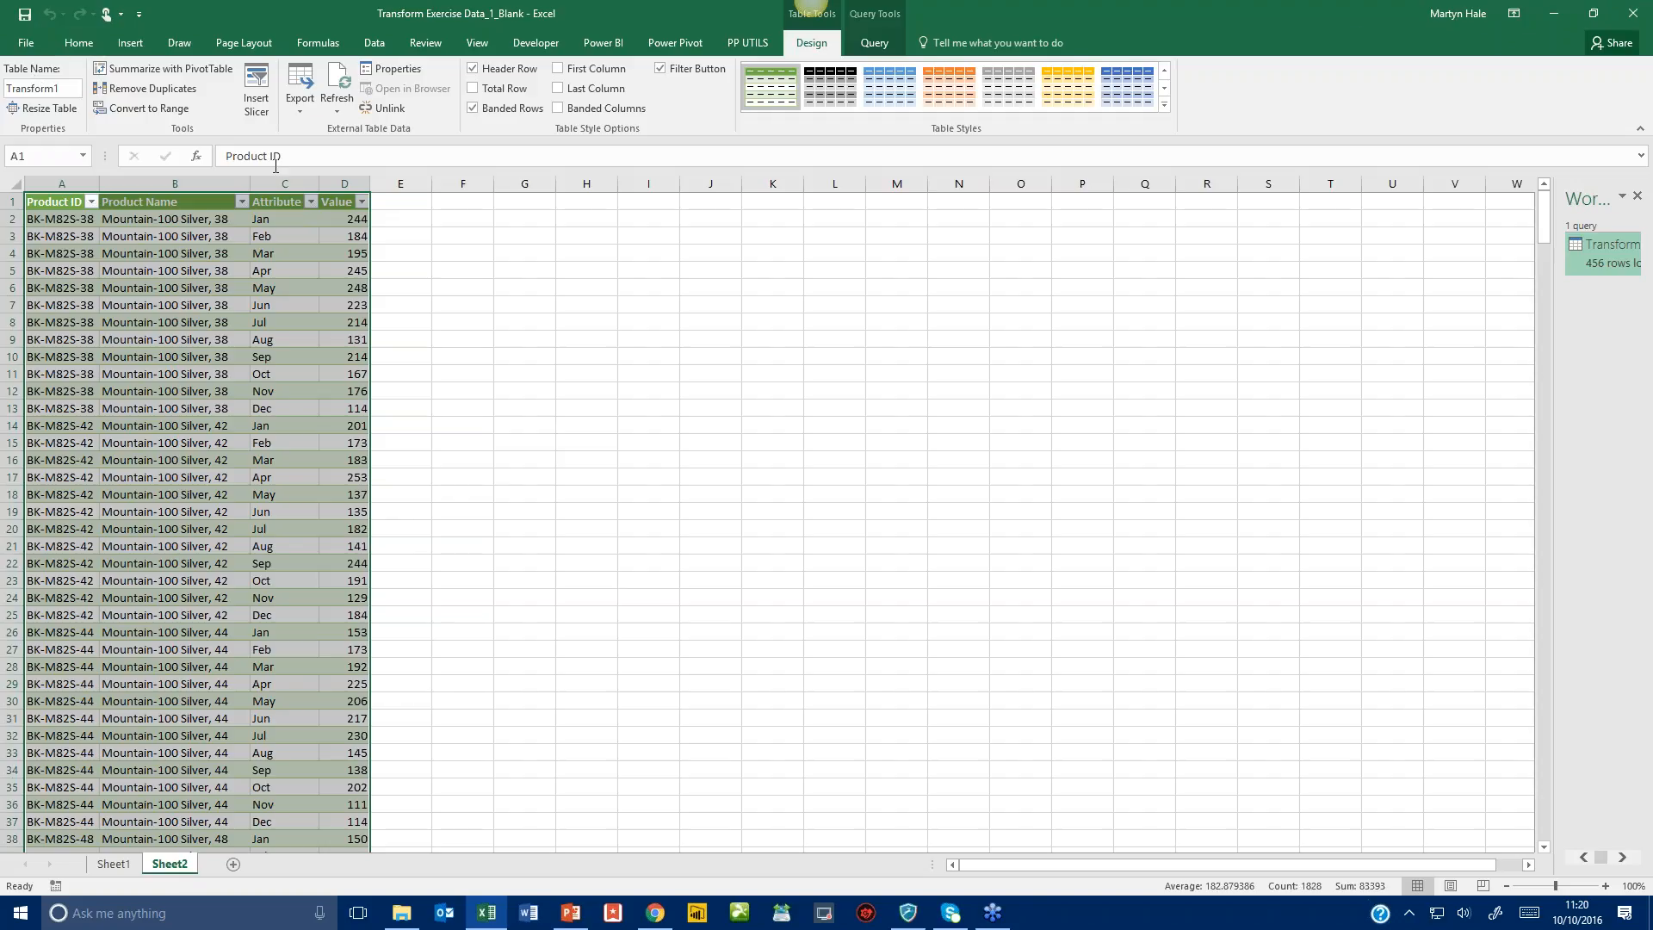
Close the workbook and present the PowerPoint slides from Re-shaping Excel Report Data – Example#1 through to the Example#2 slide.
left_click(1630, 12)
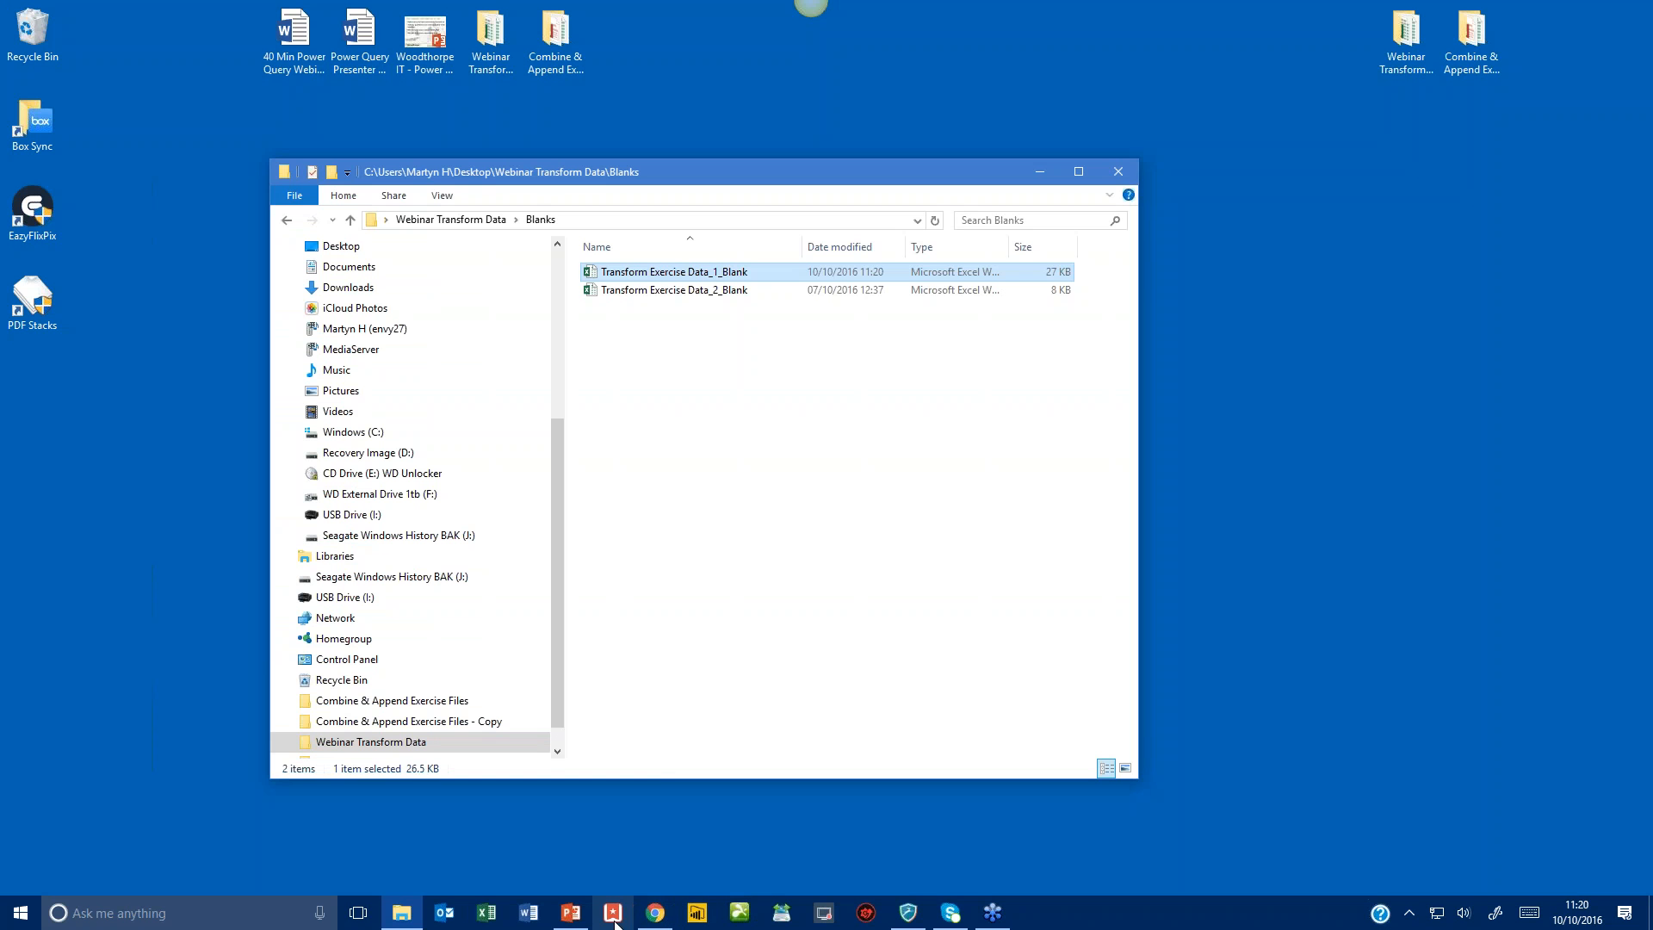
left_click(572, 914)
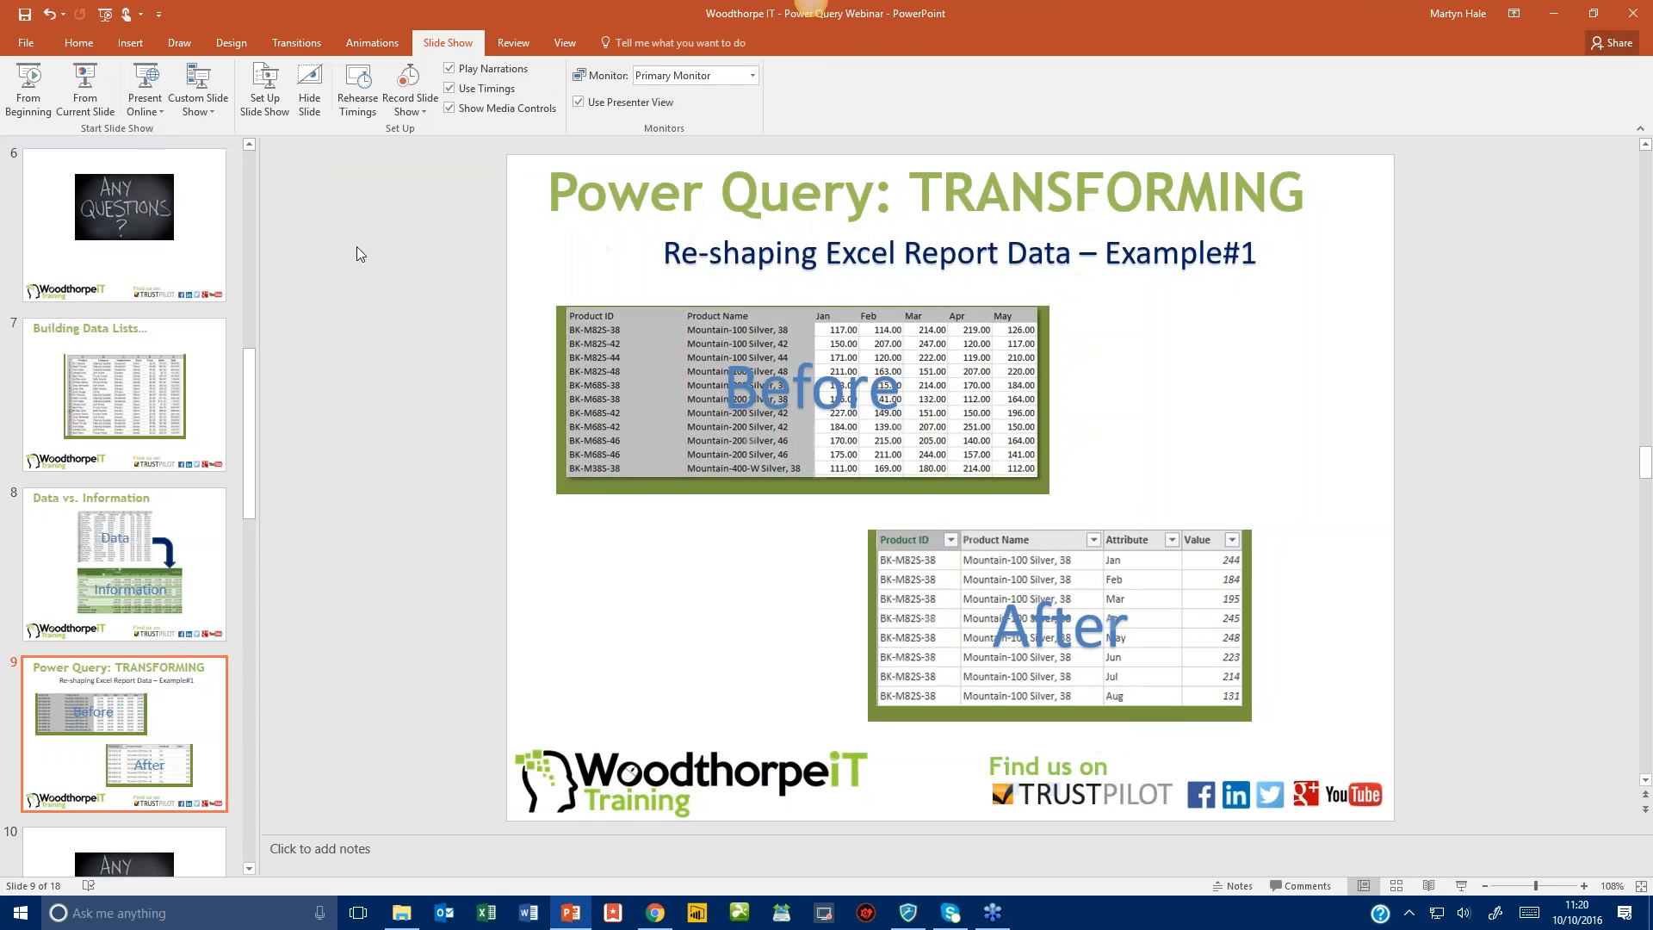
left_click(71, 102)
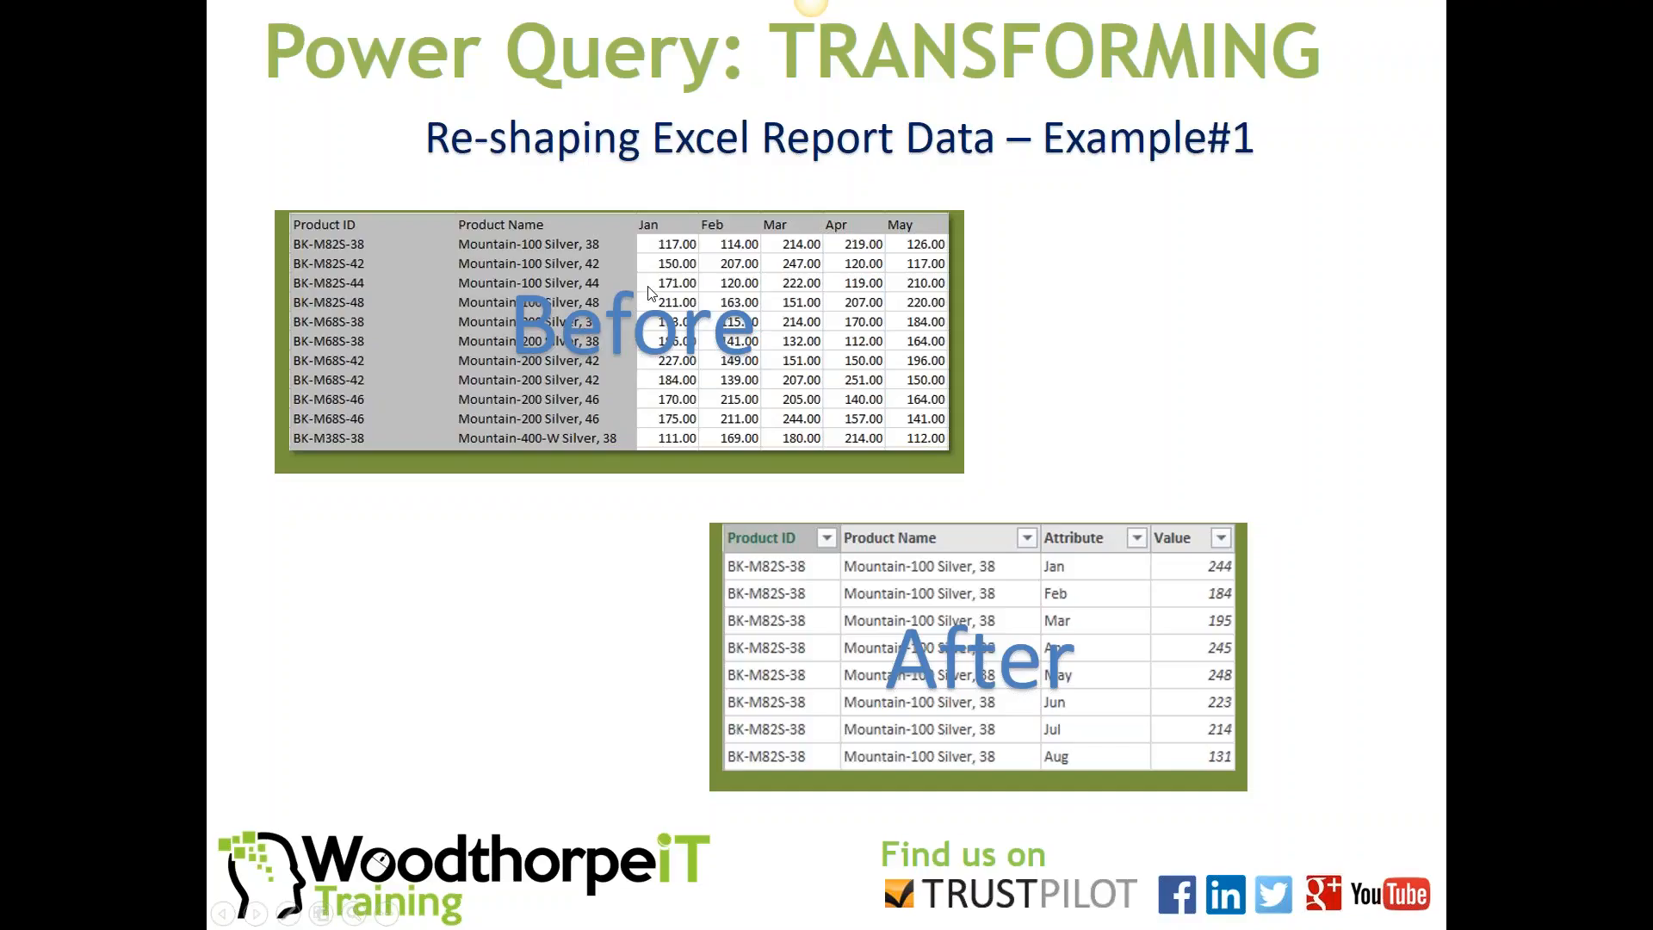
left_click(832, 562)
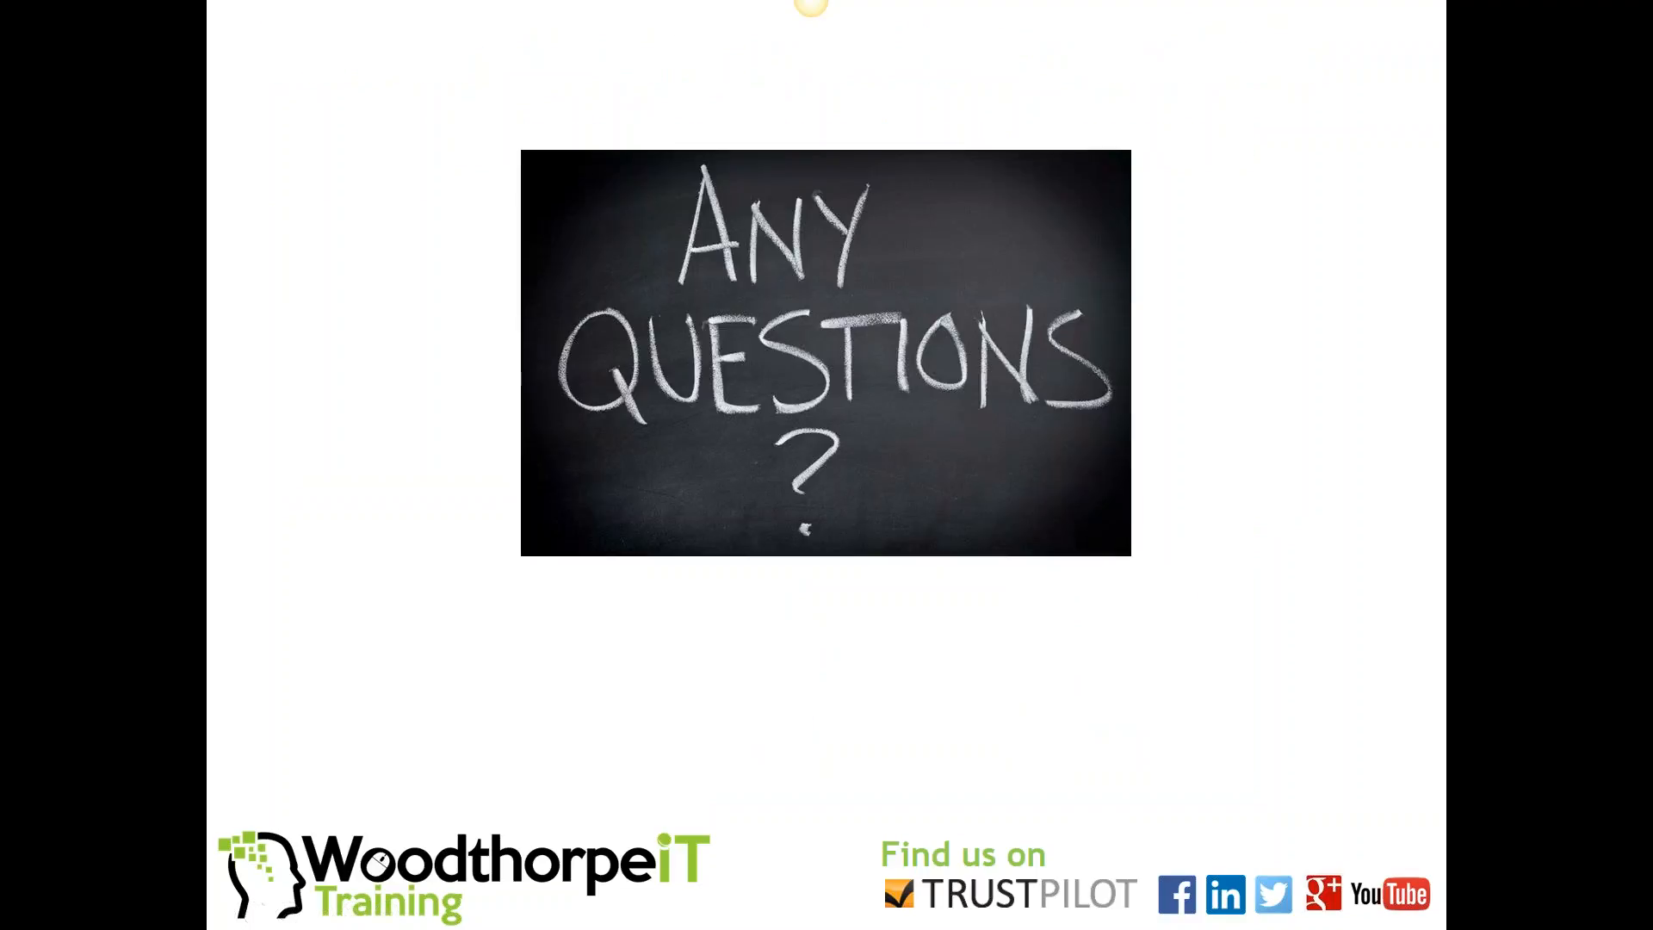
key("Left")
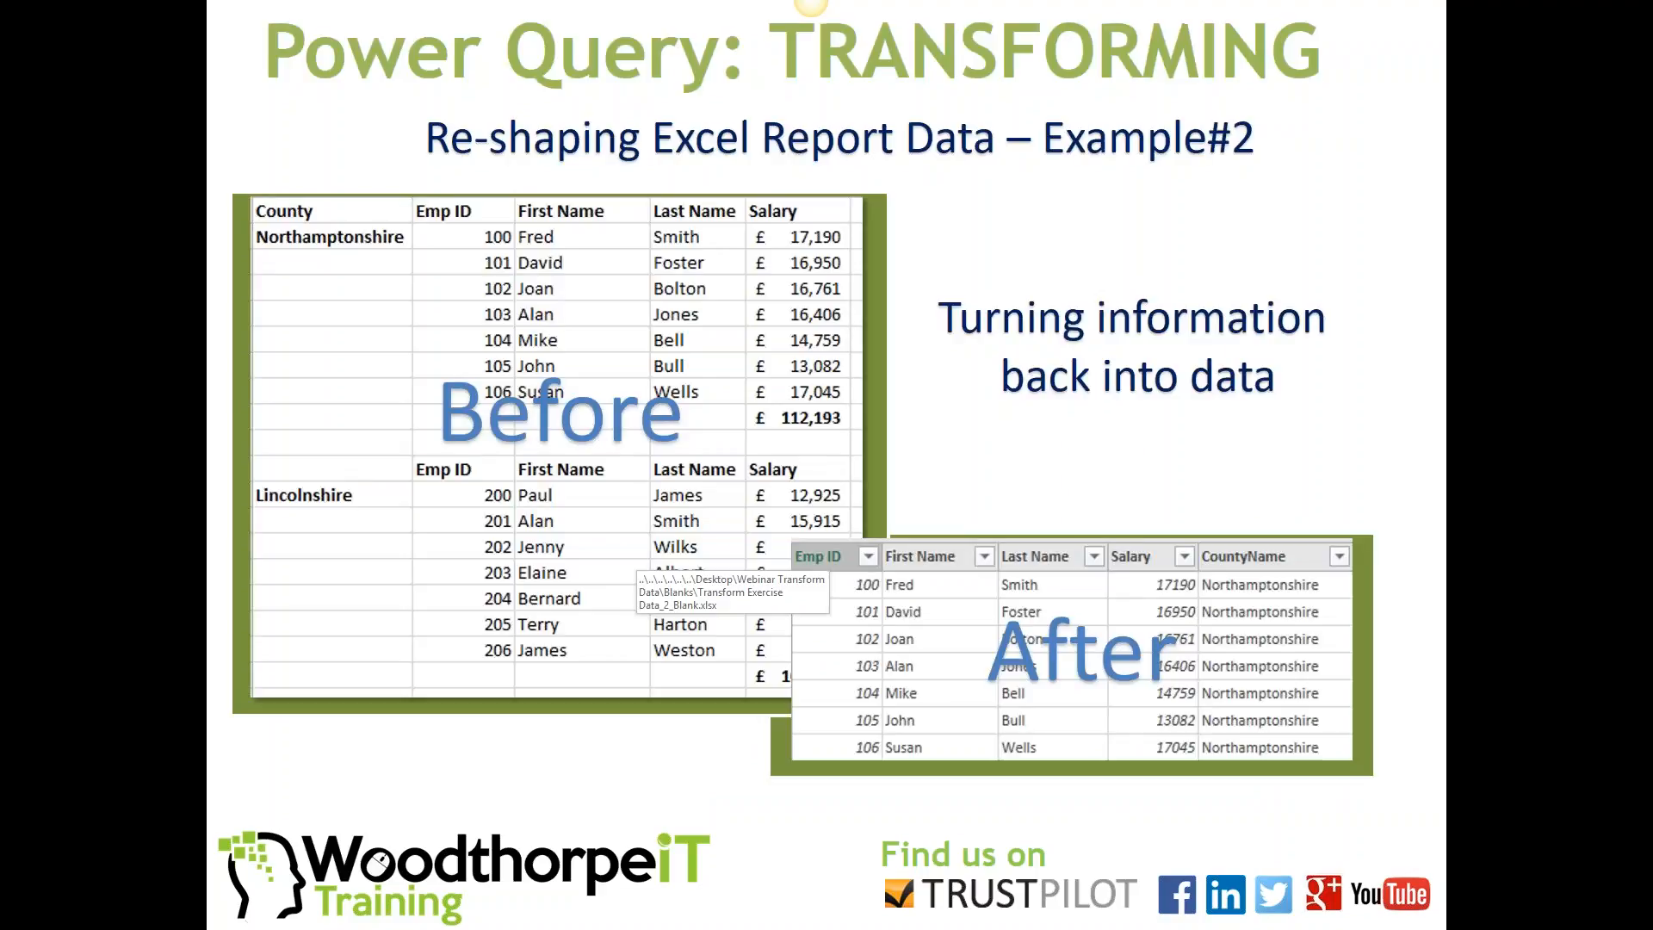
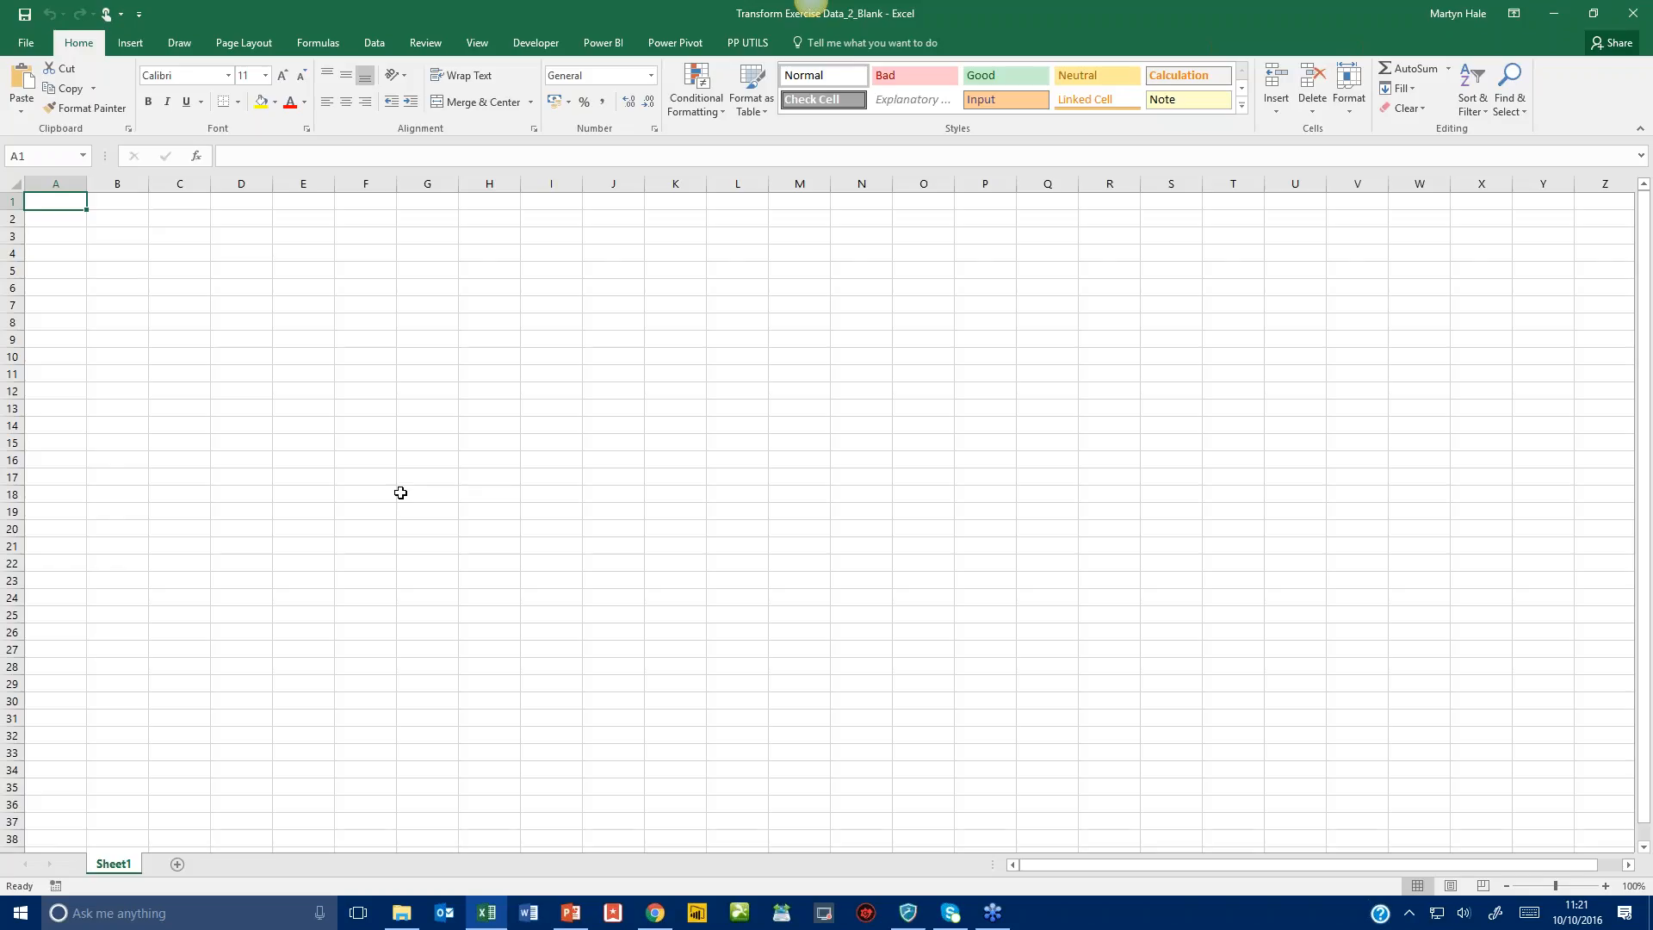
Import Sheet1 of the Transform Exercise Data_2 workbook, from the desktop's Webinar Transform Data folder, as a new query opened for editing.
left_click(374, 43)
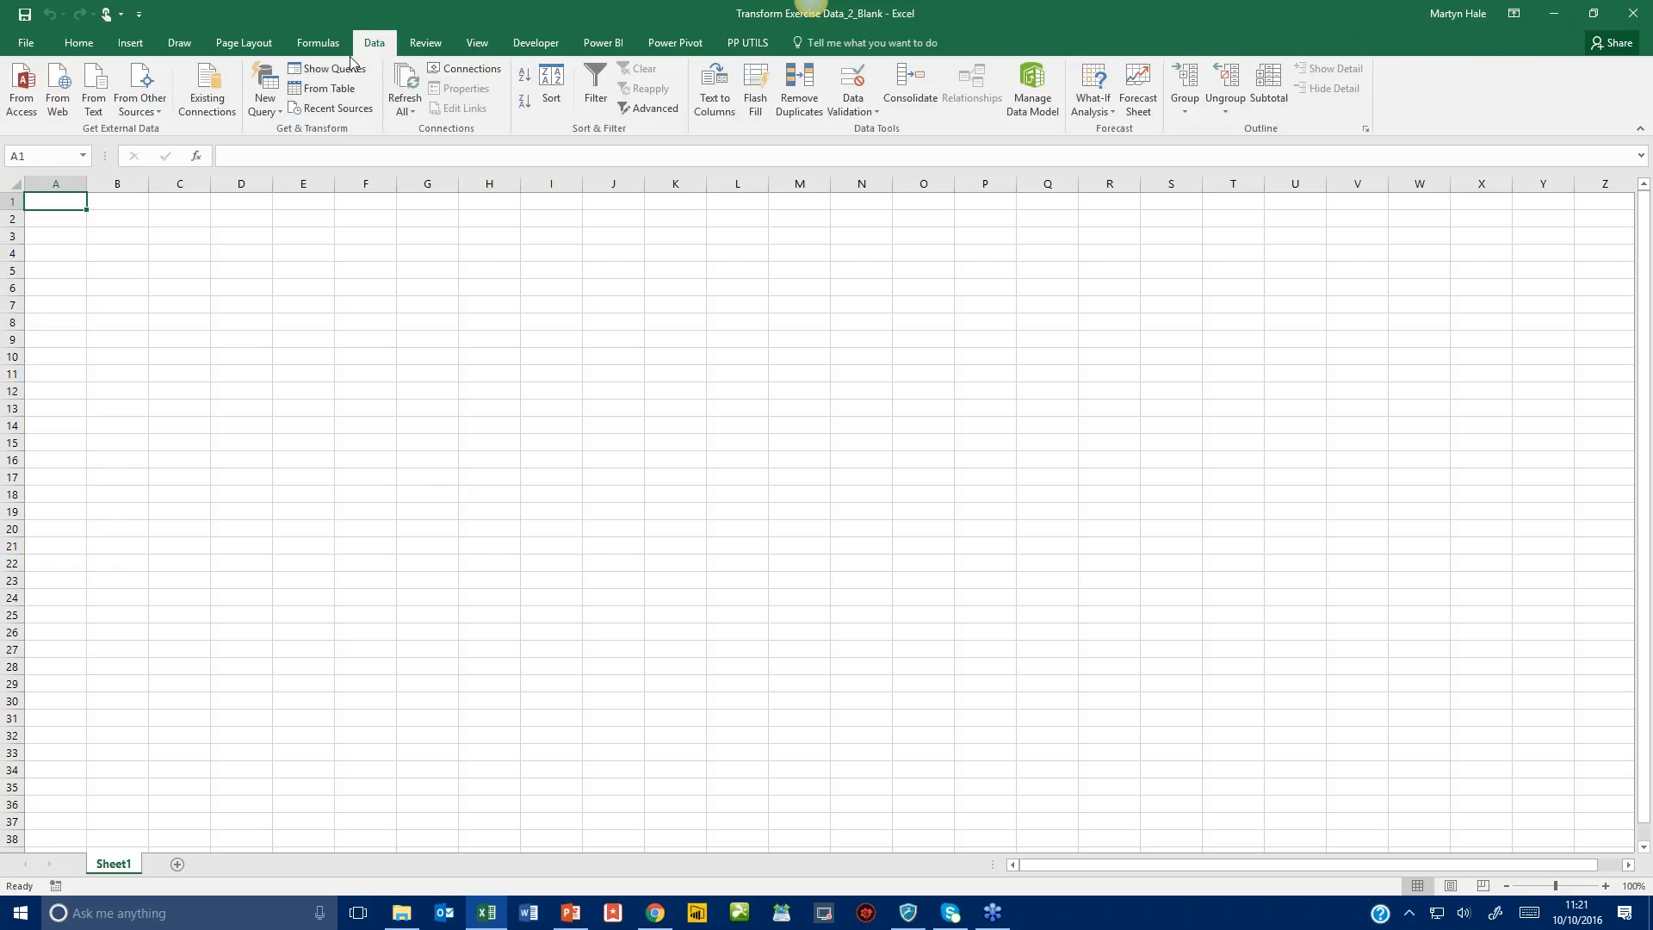
left_click(268, 111)
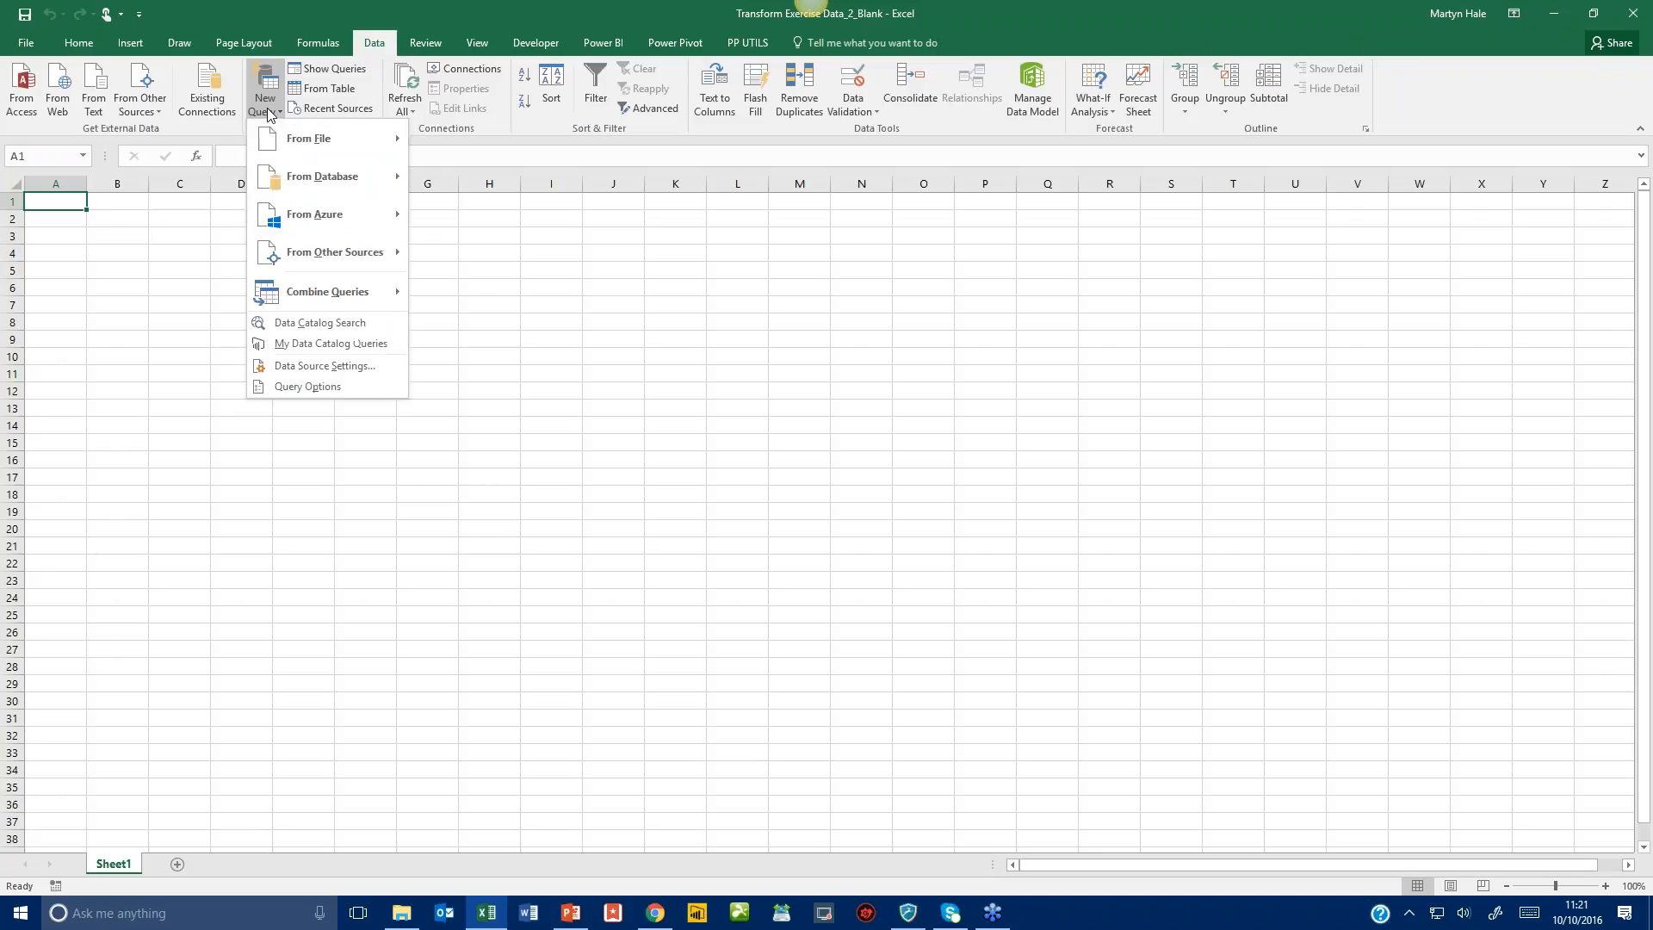
mouse_move(303, 138)
left_click(469, 140)
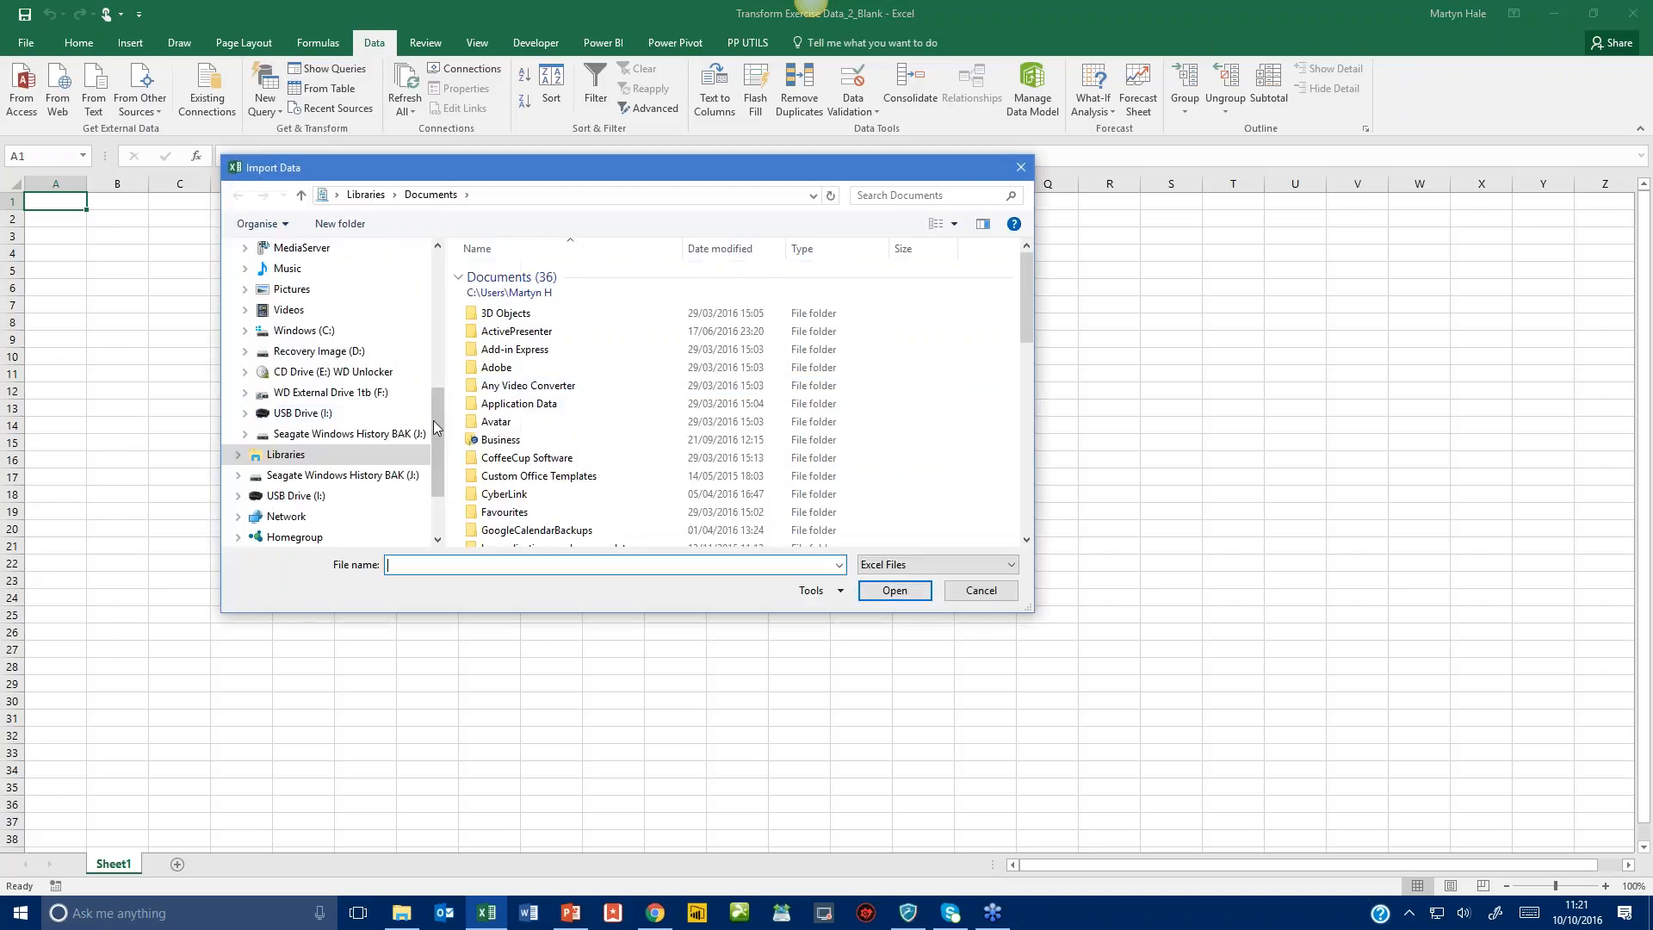
scroll(310, 289, "up", 7)
left_click(303, 276)
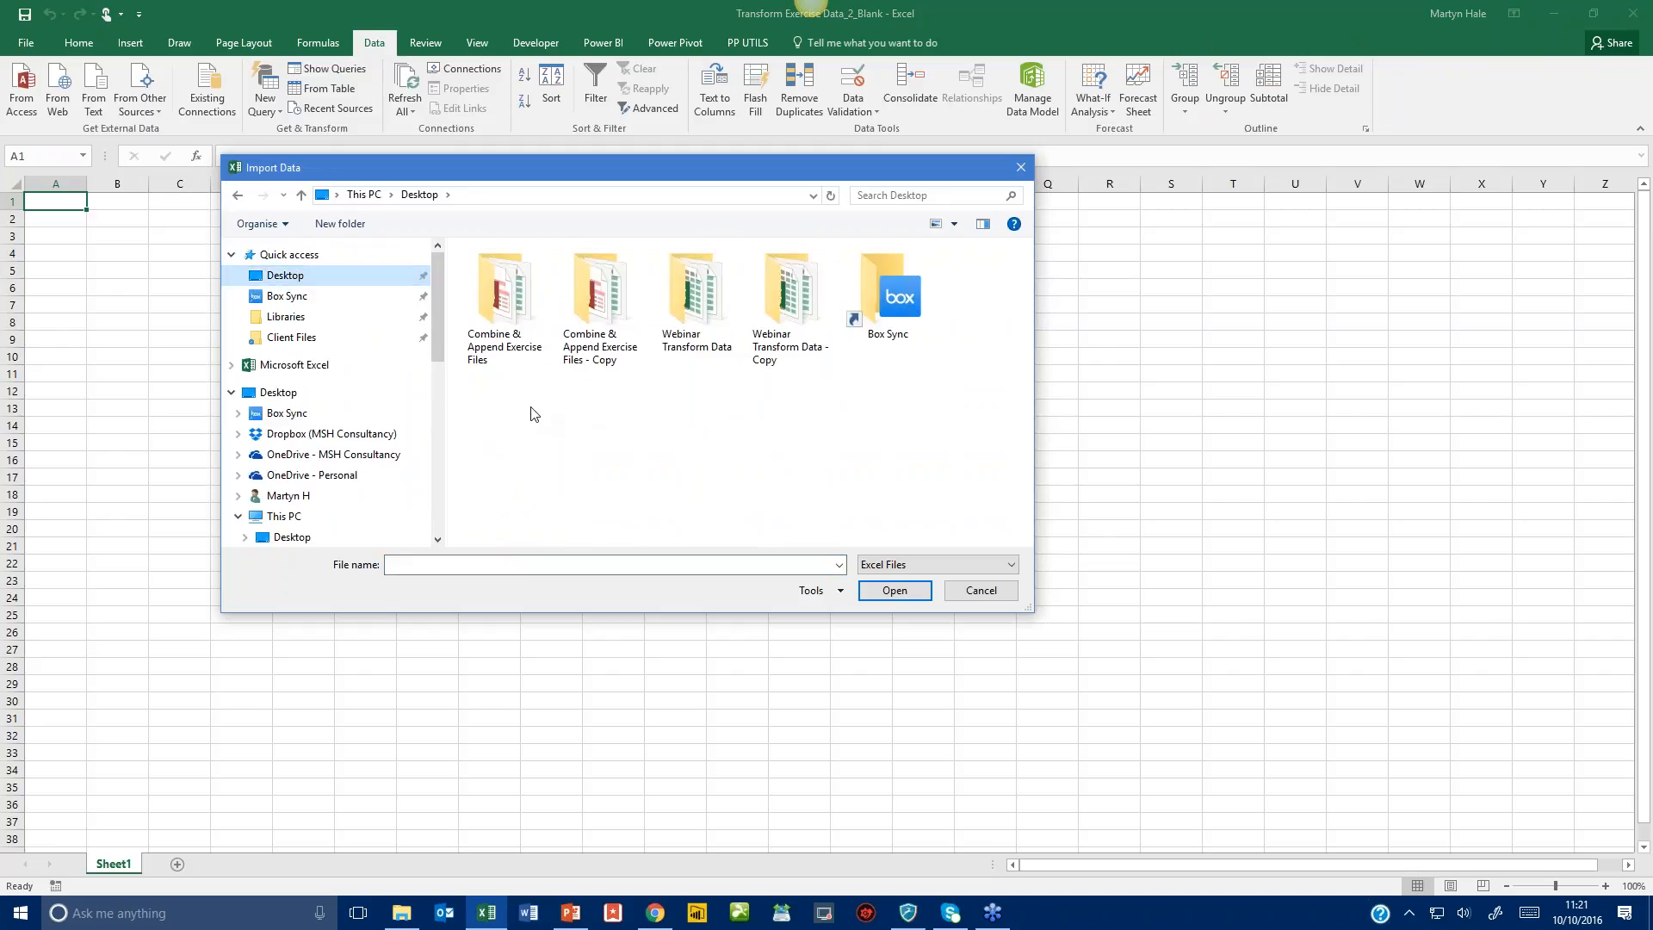
left_click(704, 347)
double_click(704, 347)
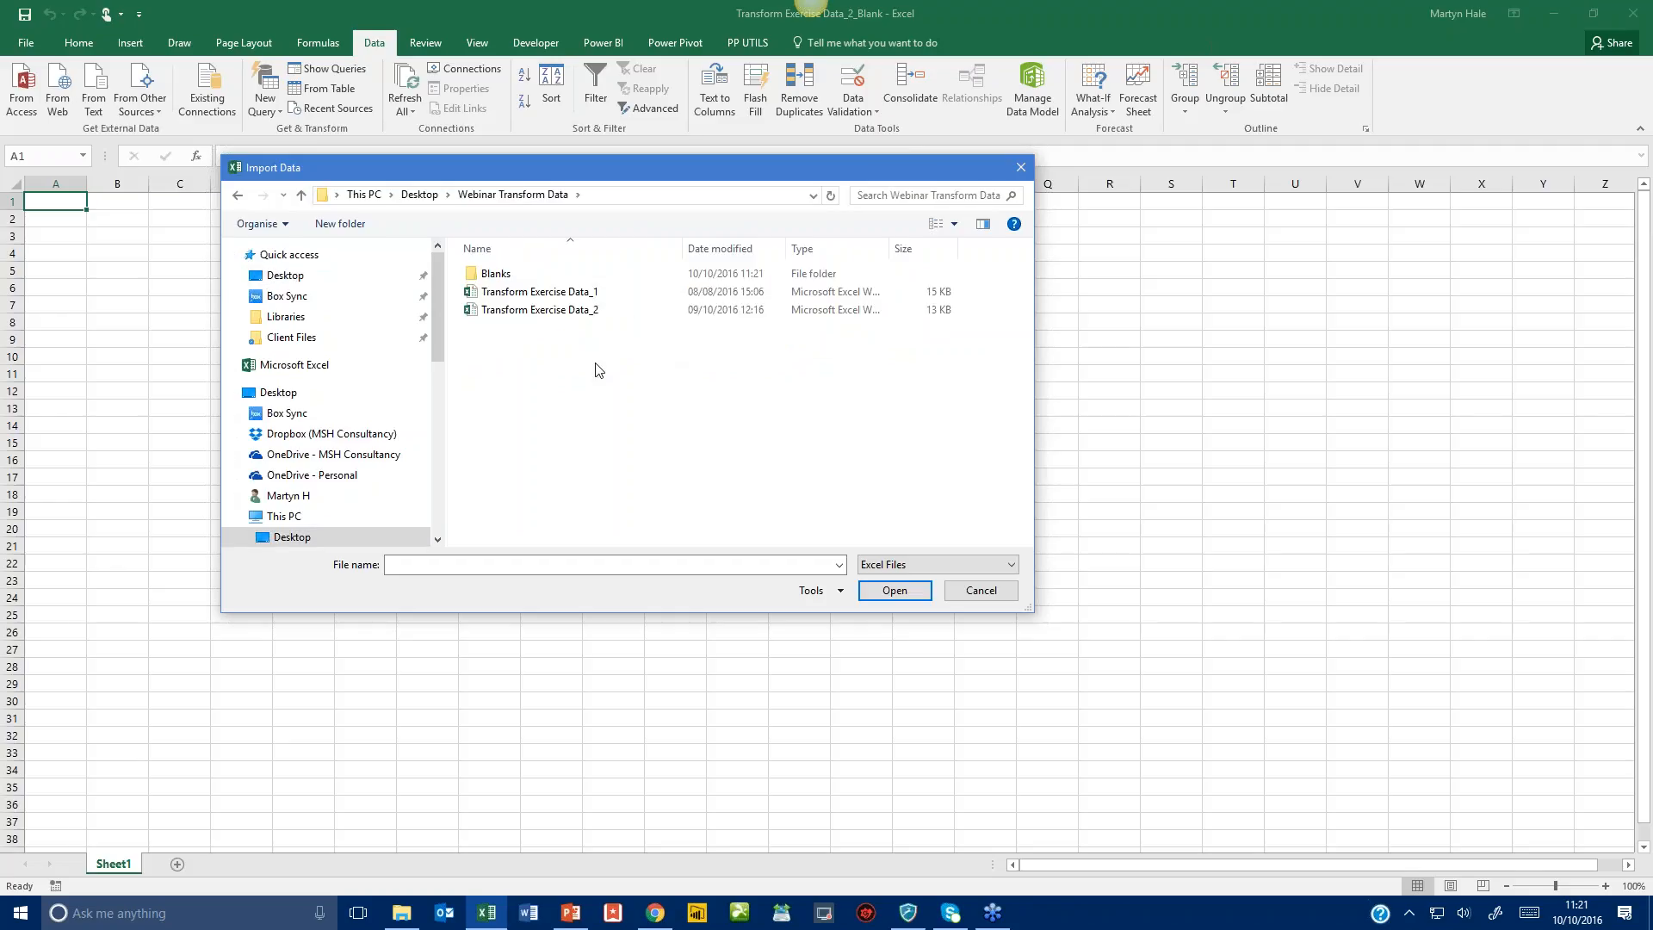
double_click(560, 314)
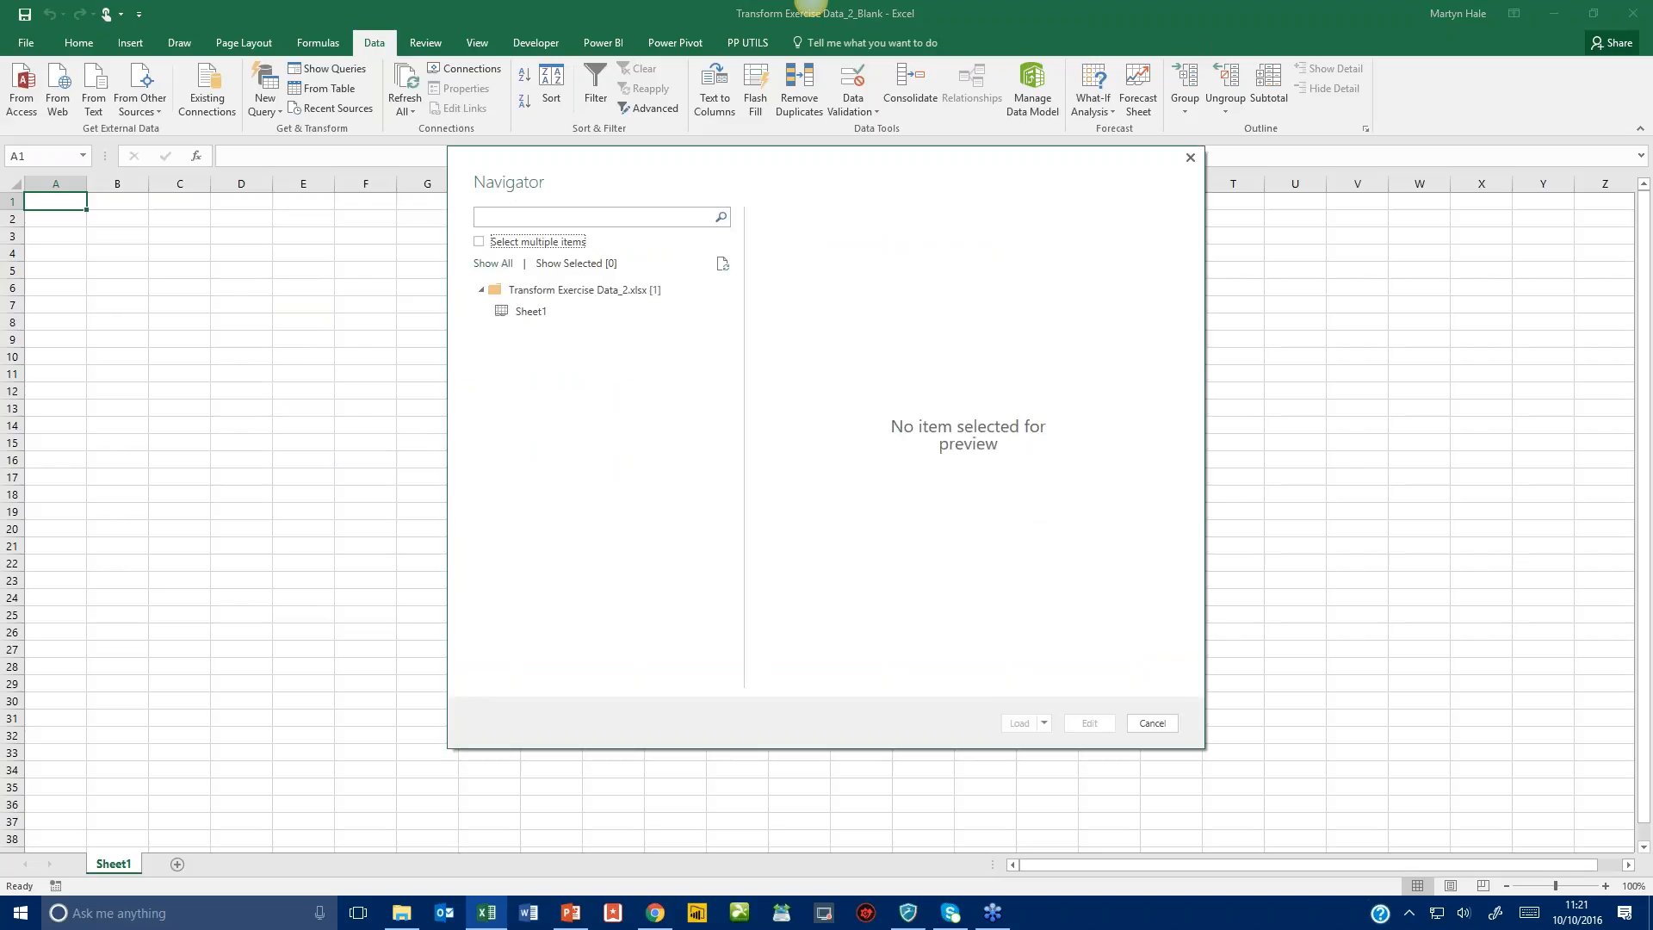
left_click(530, 313)
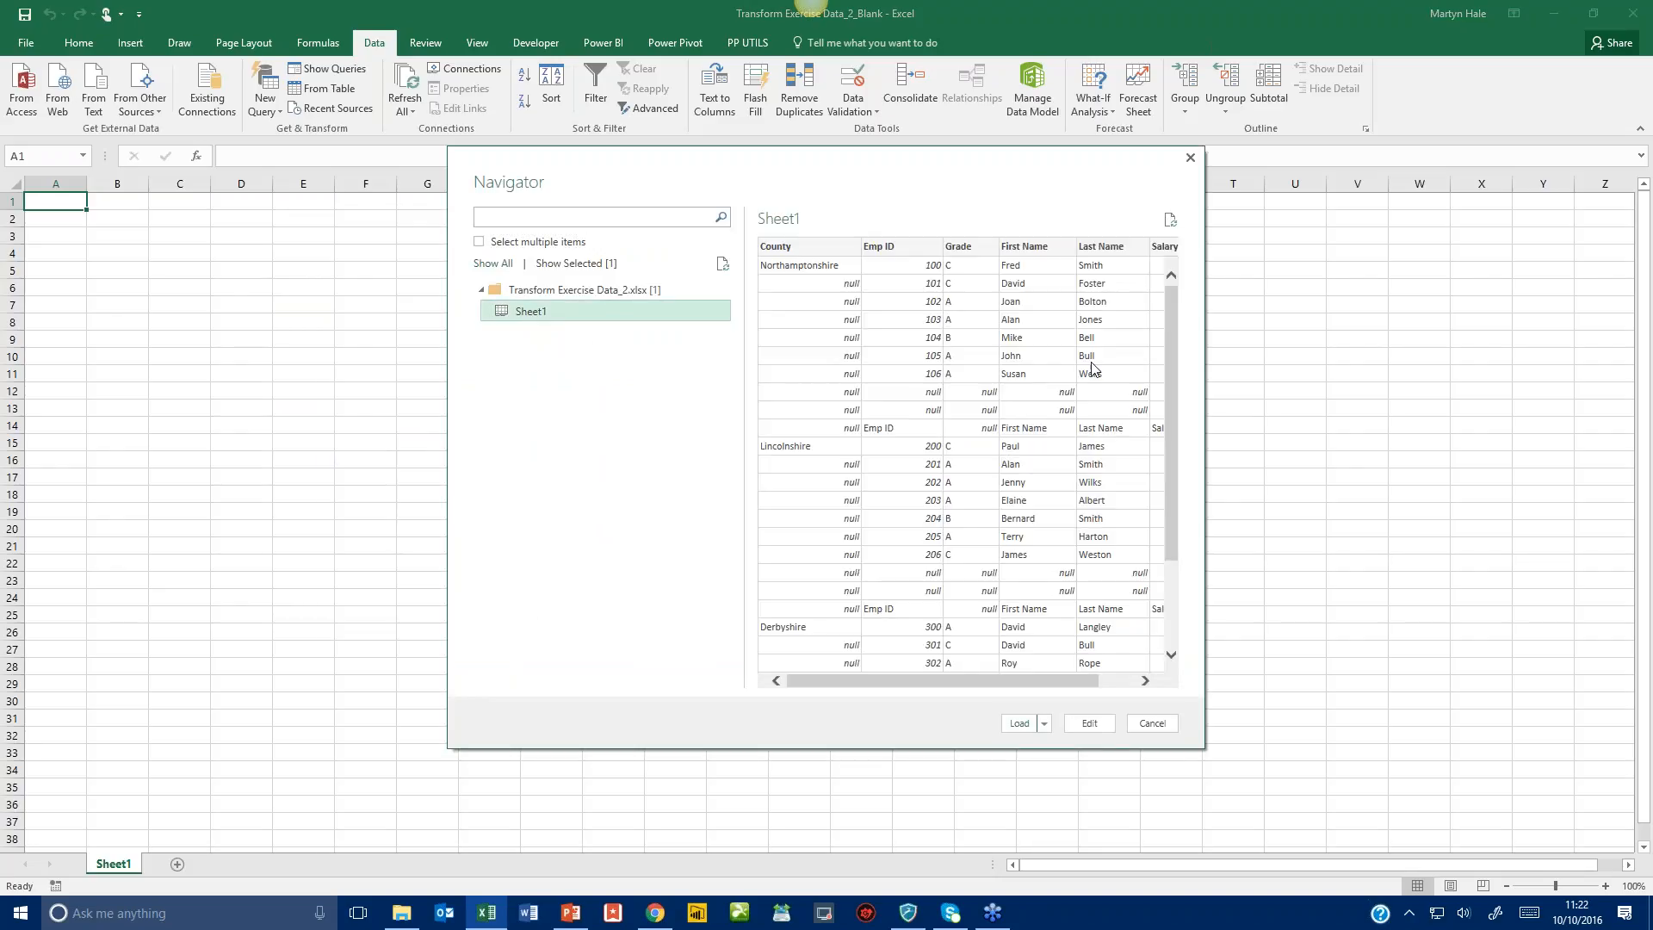
left_click(1089, 723)
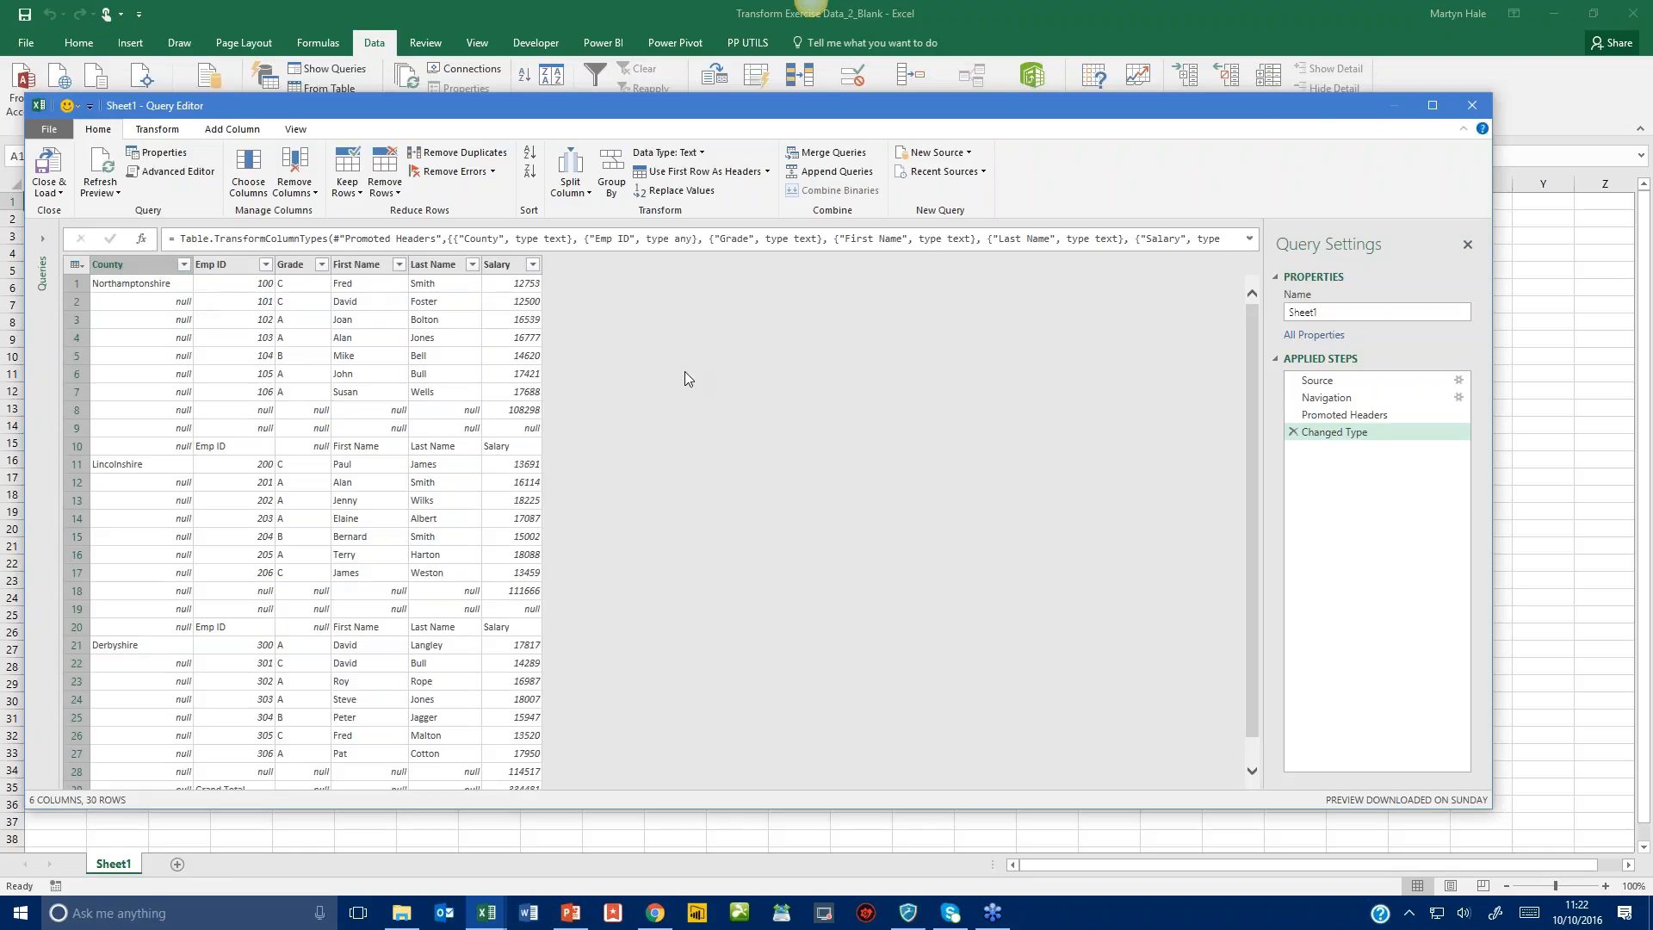
Add a custom column named CountyName with the formula =[County].
left_click(232, 130)
left_click(76, 185)
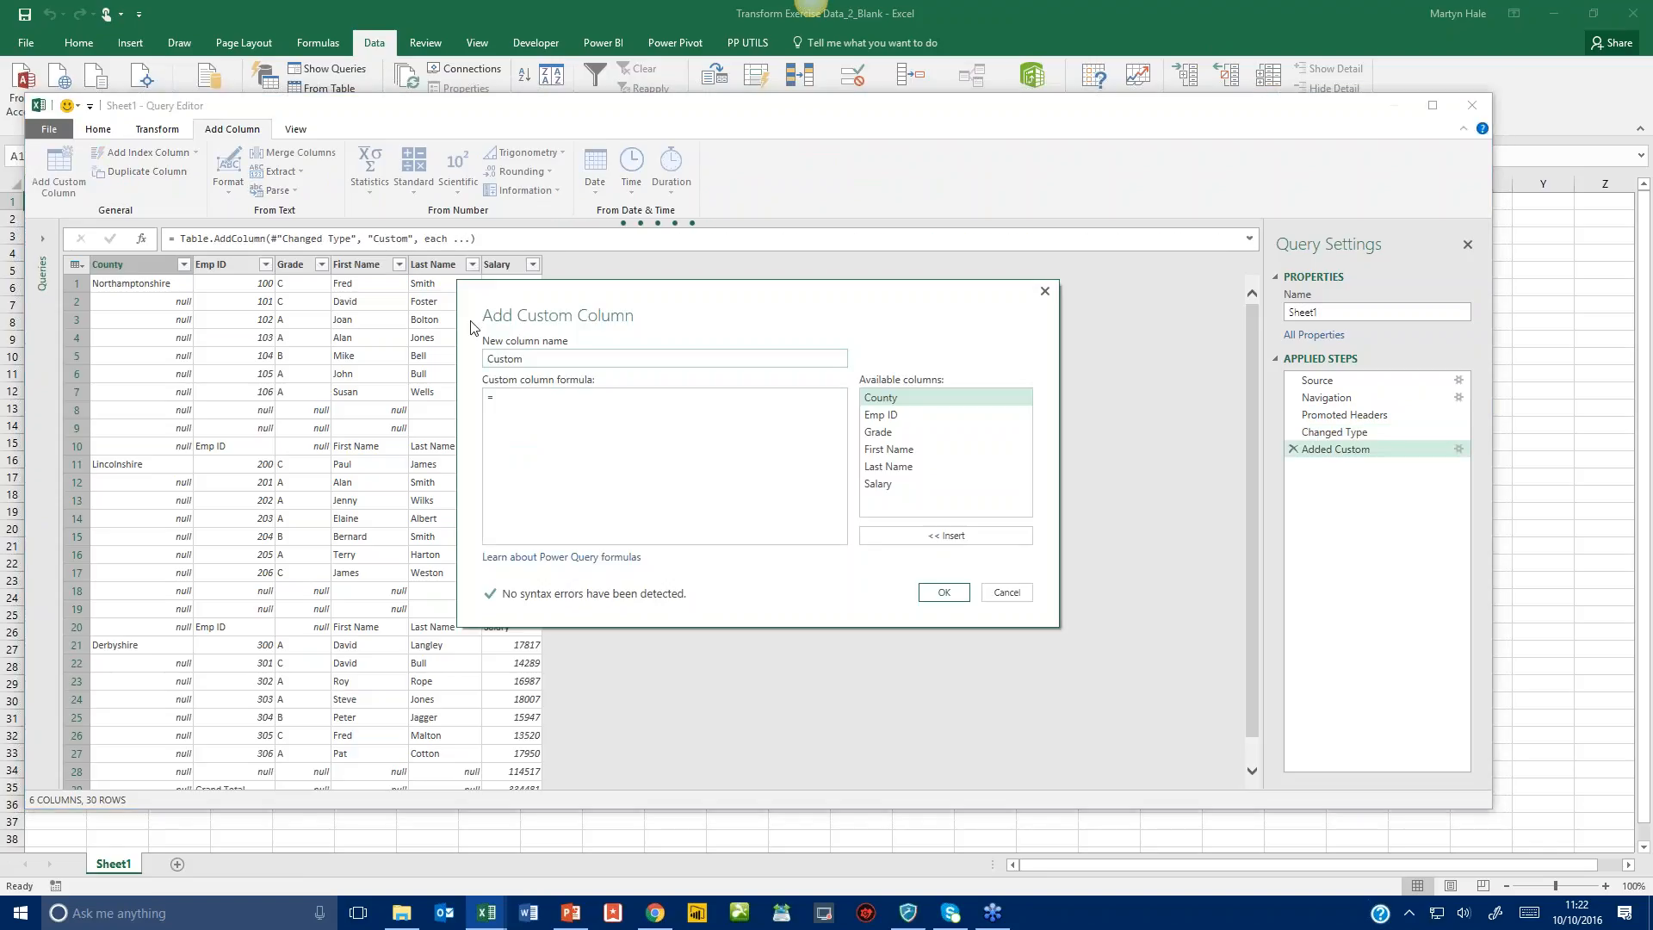
left_click_drag(524, 358, 478, 360)
type("CountyName")
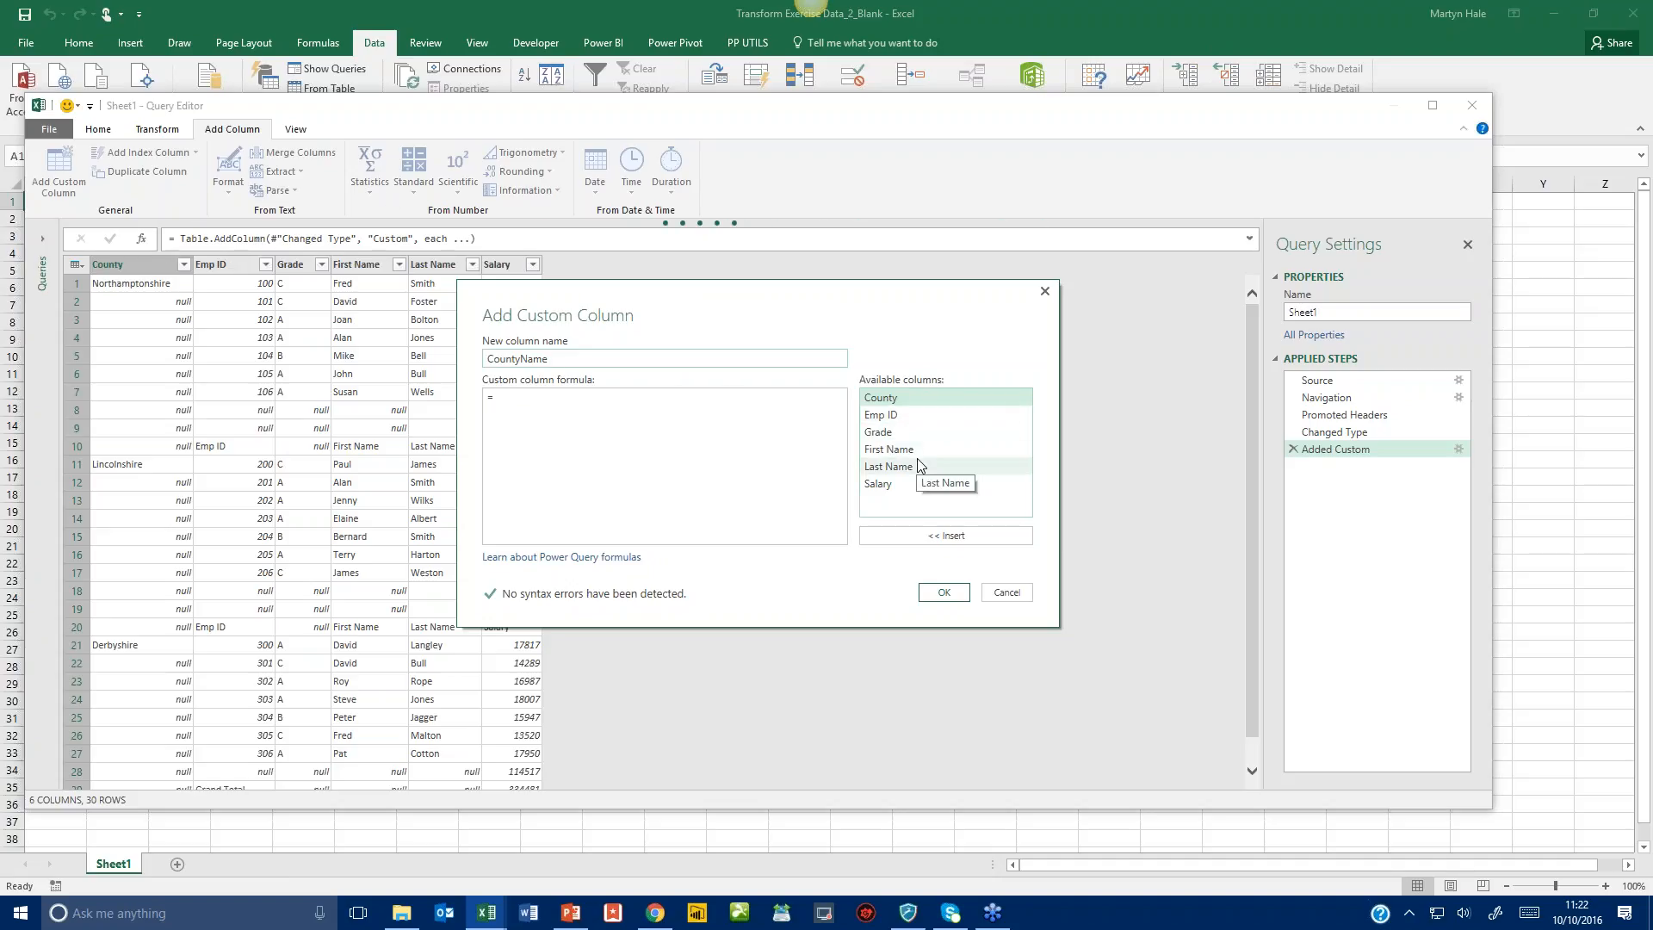
left_click(909, 399)
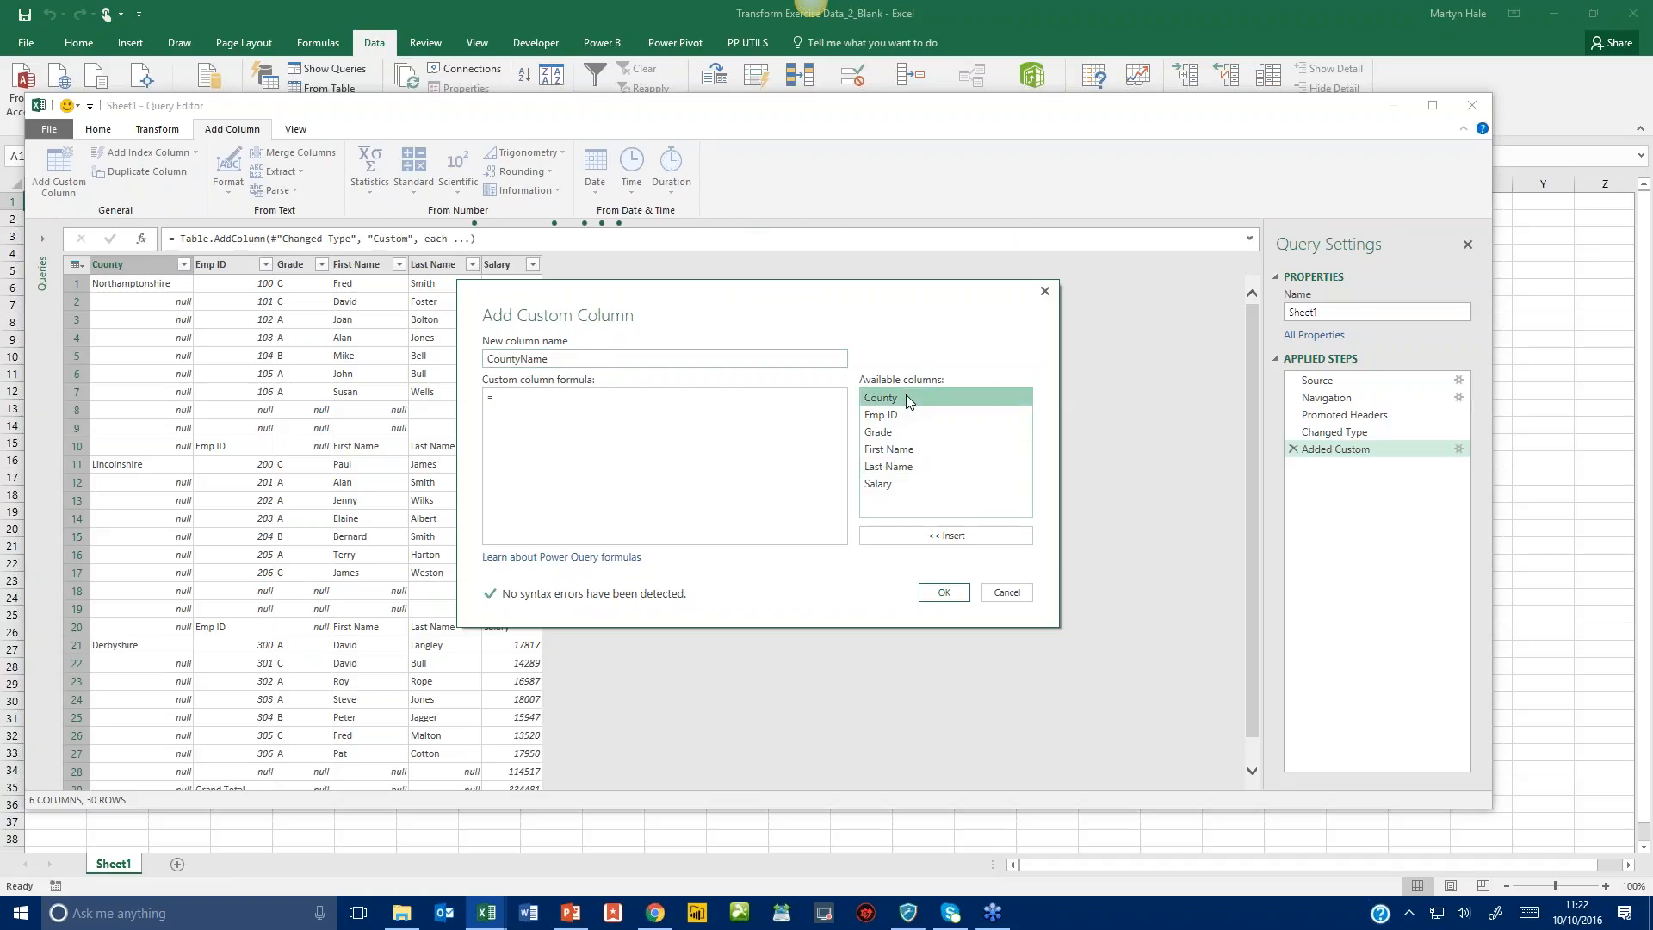
left_click(951, 536)
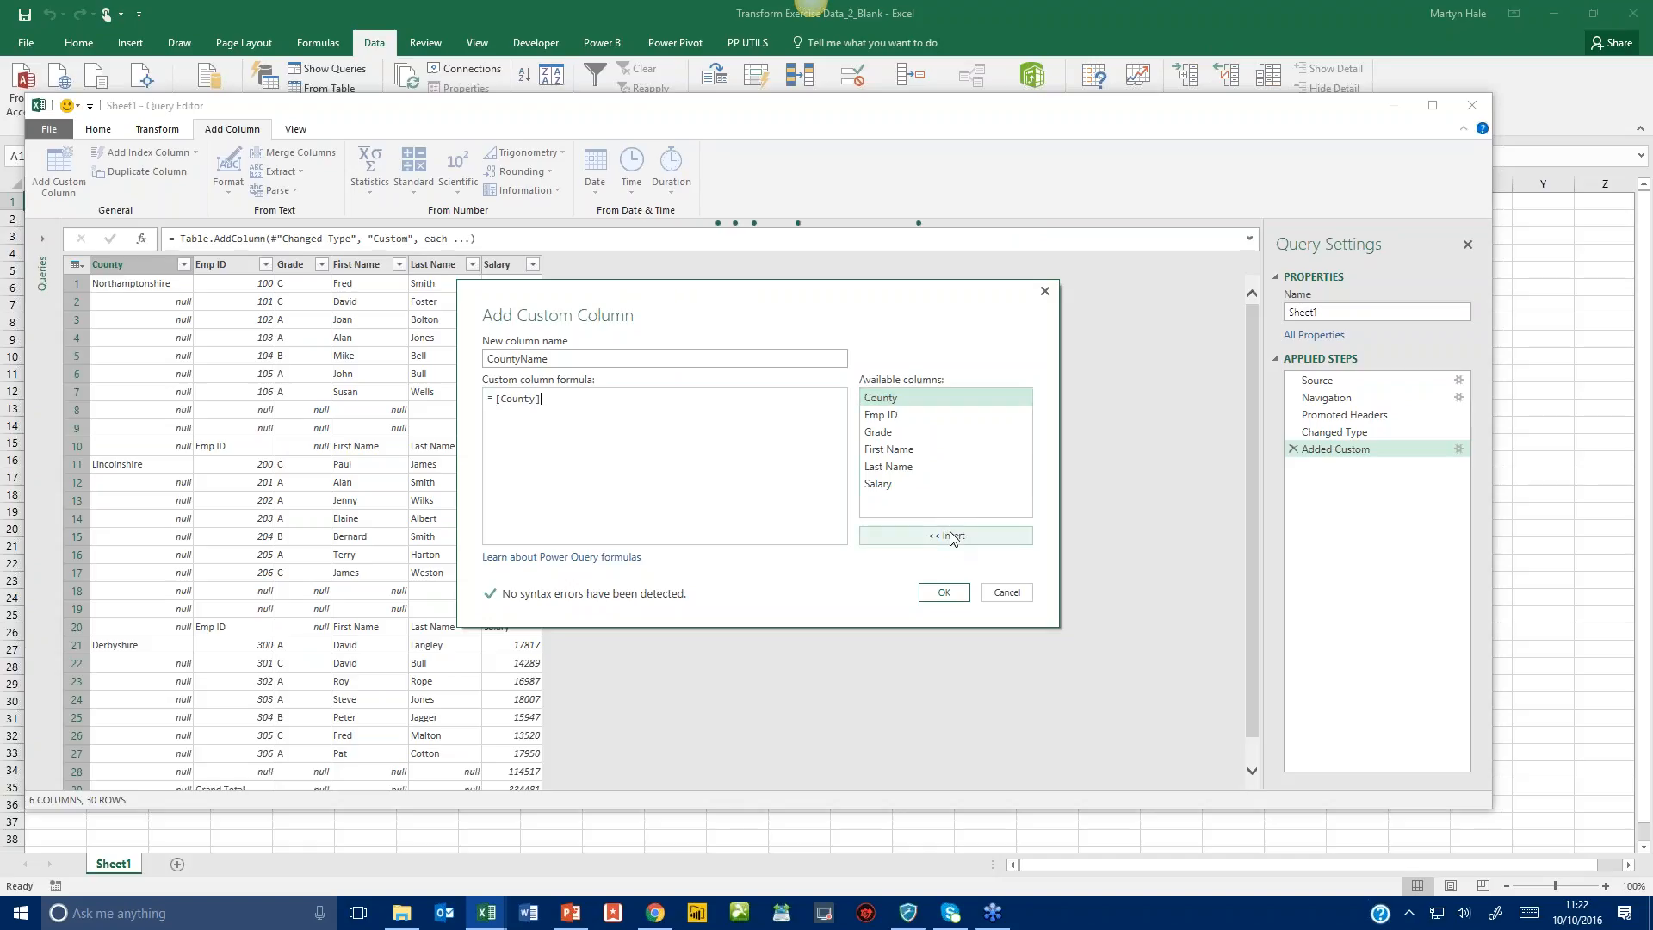
left_click(944, 593)
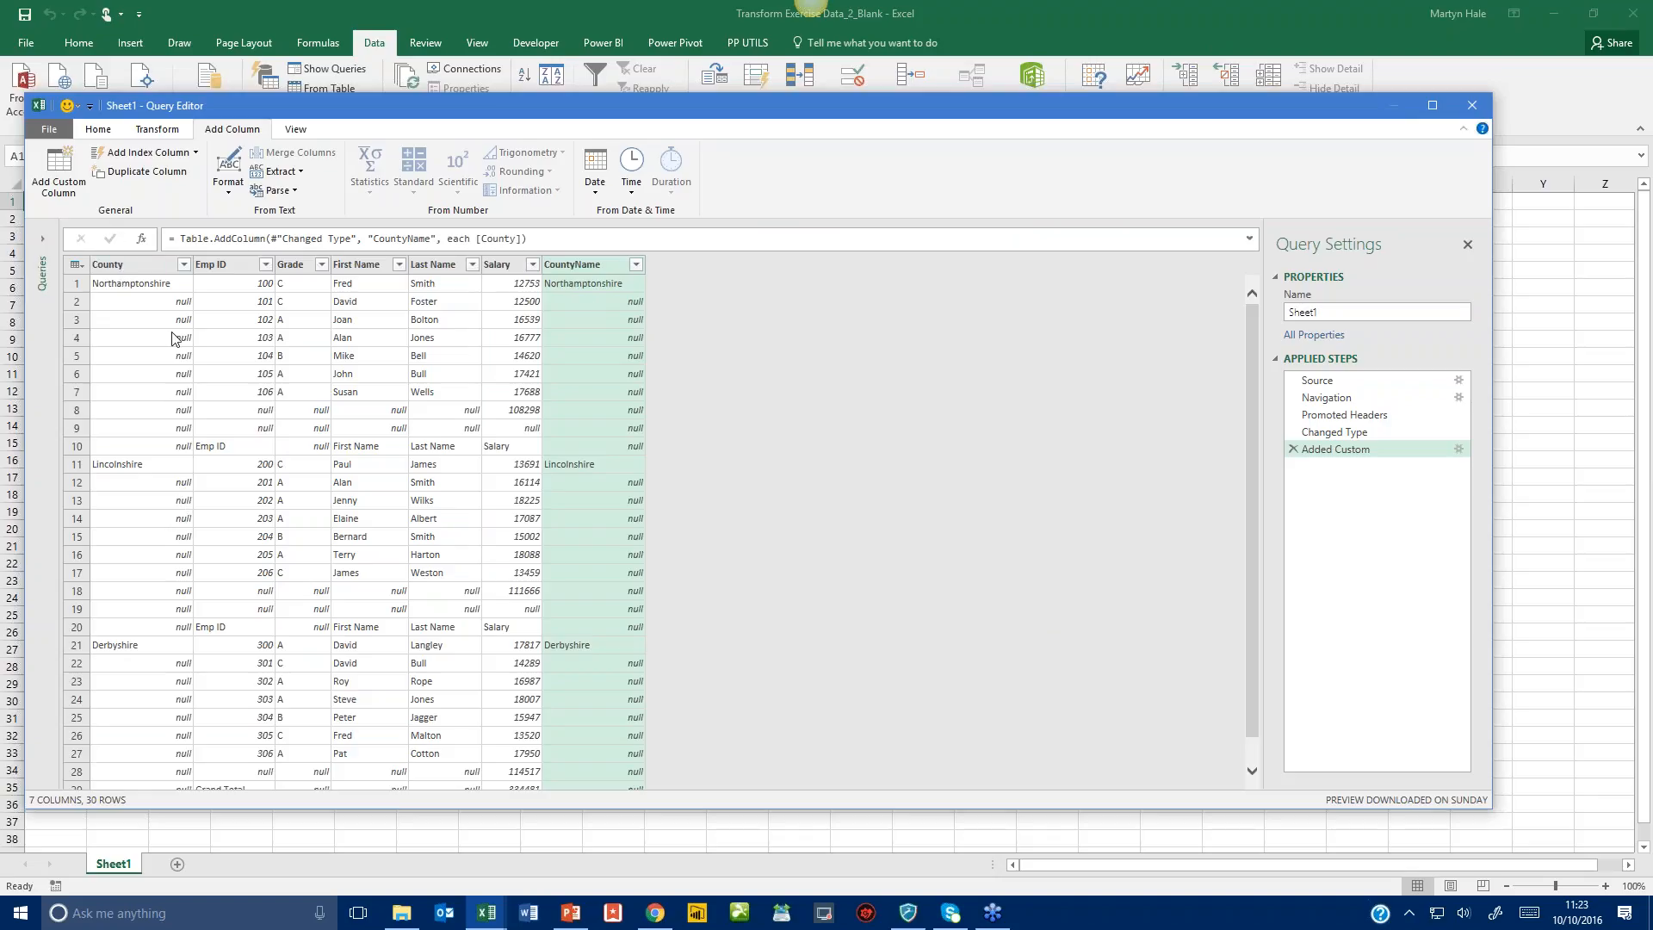
Remove the original County column from the query.
left_click(155, 274)
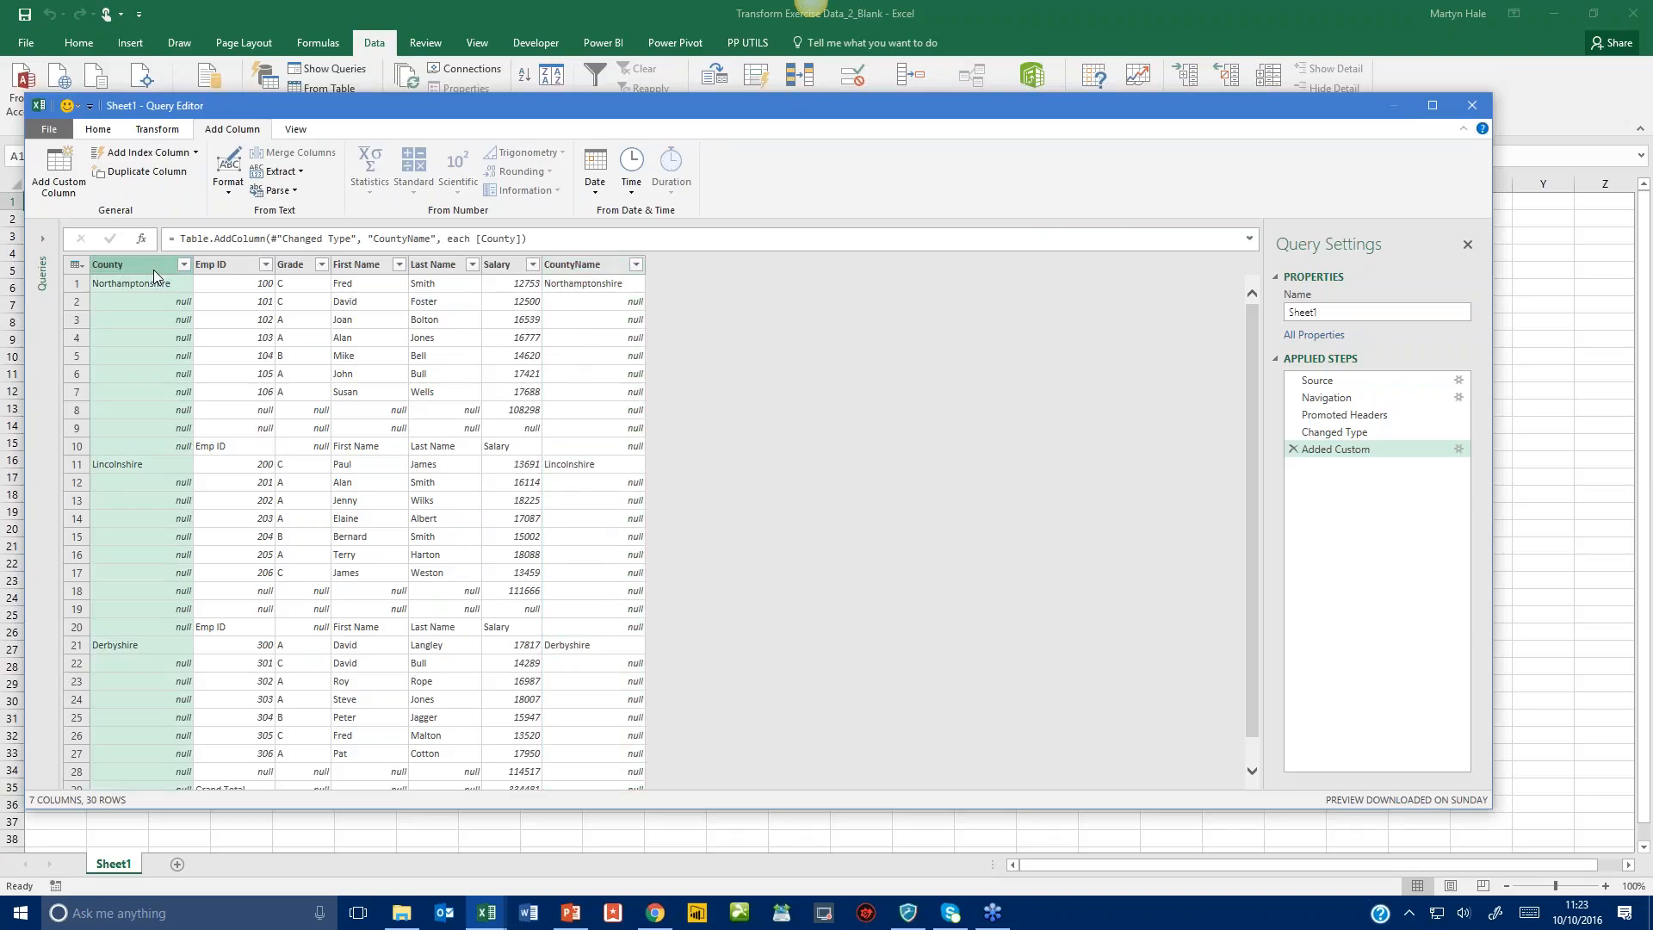
left_click(157, 130)
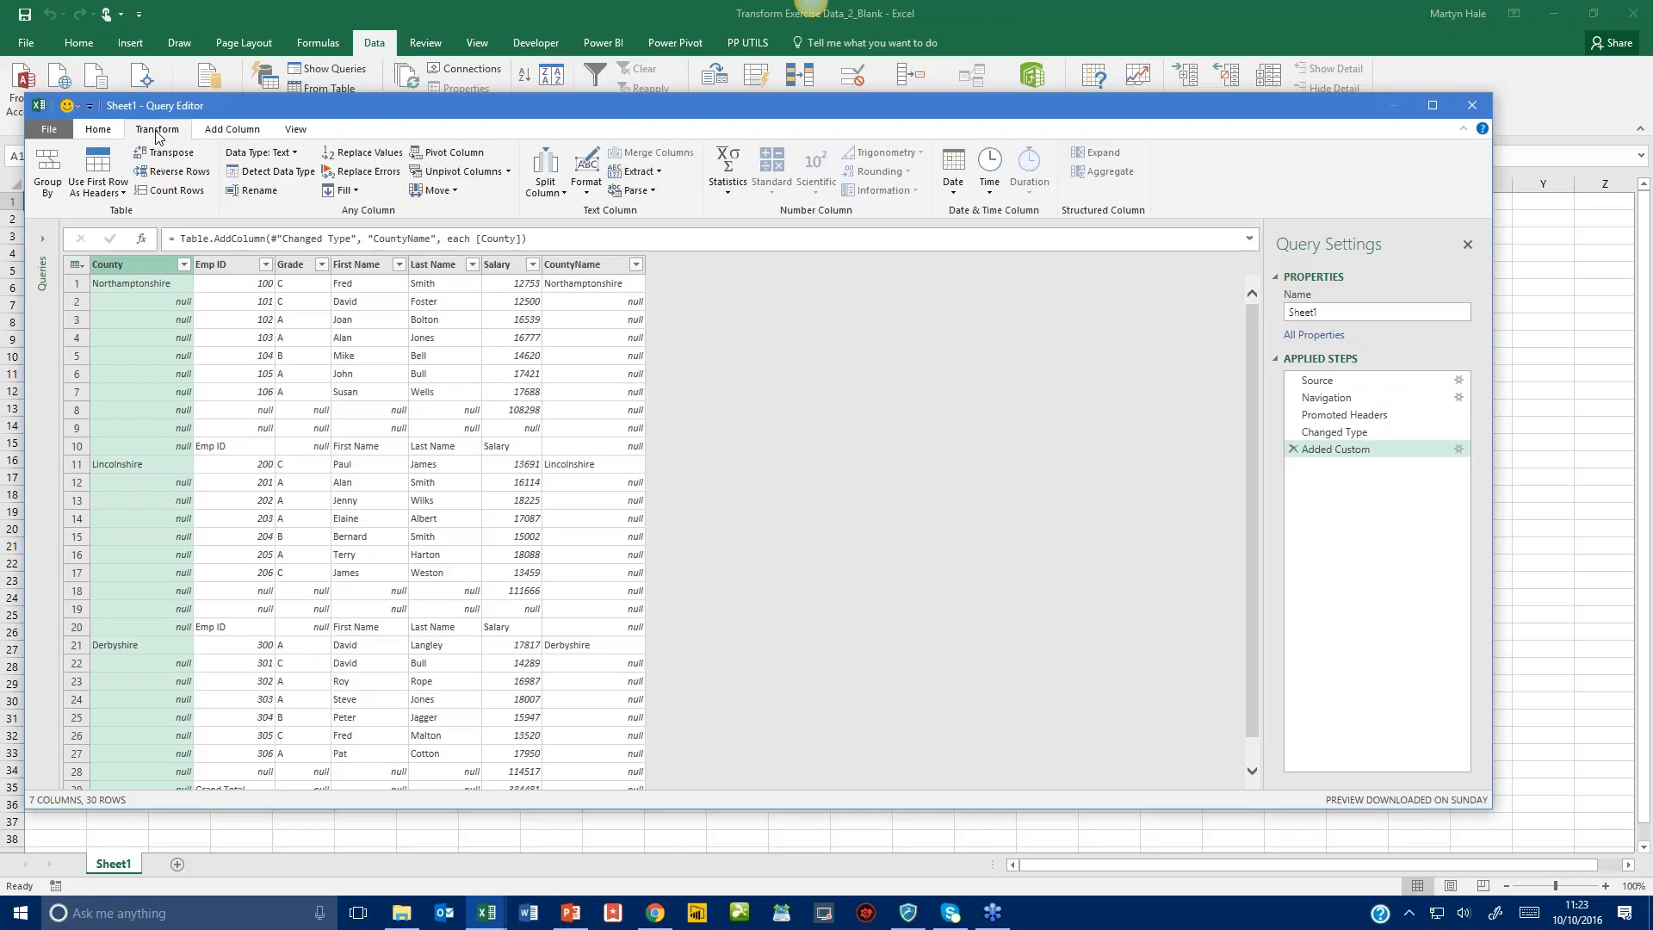
left_click(102, 132)
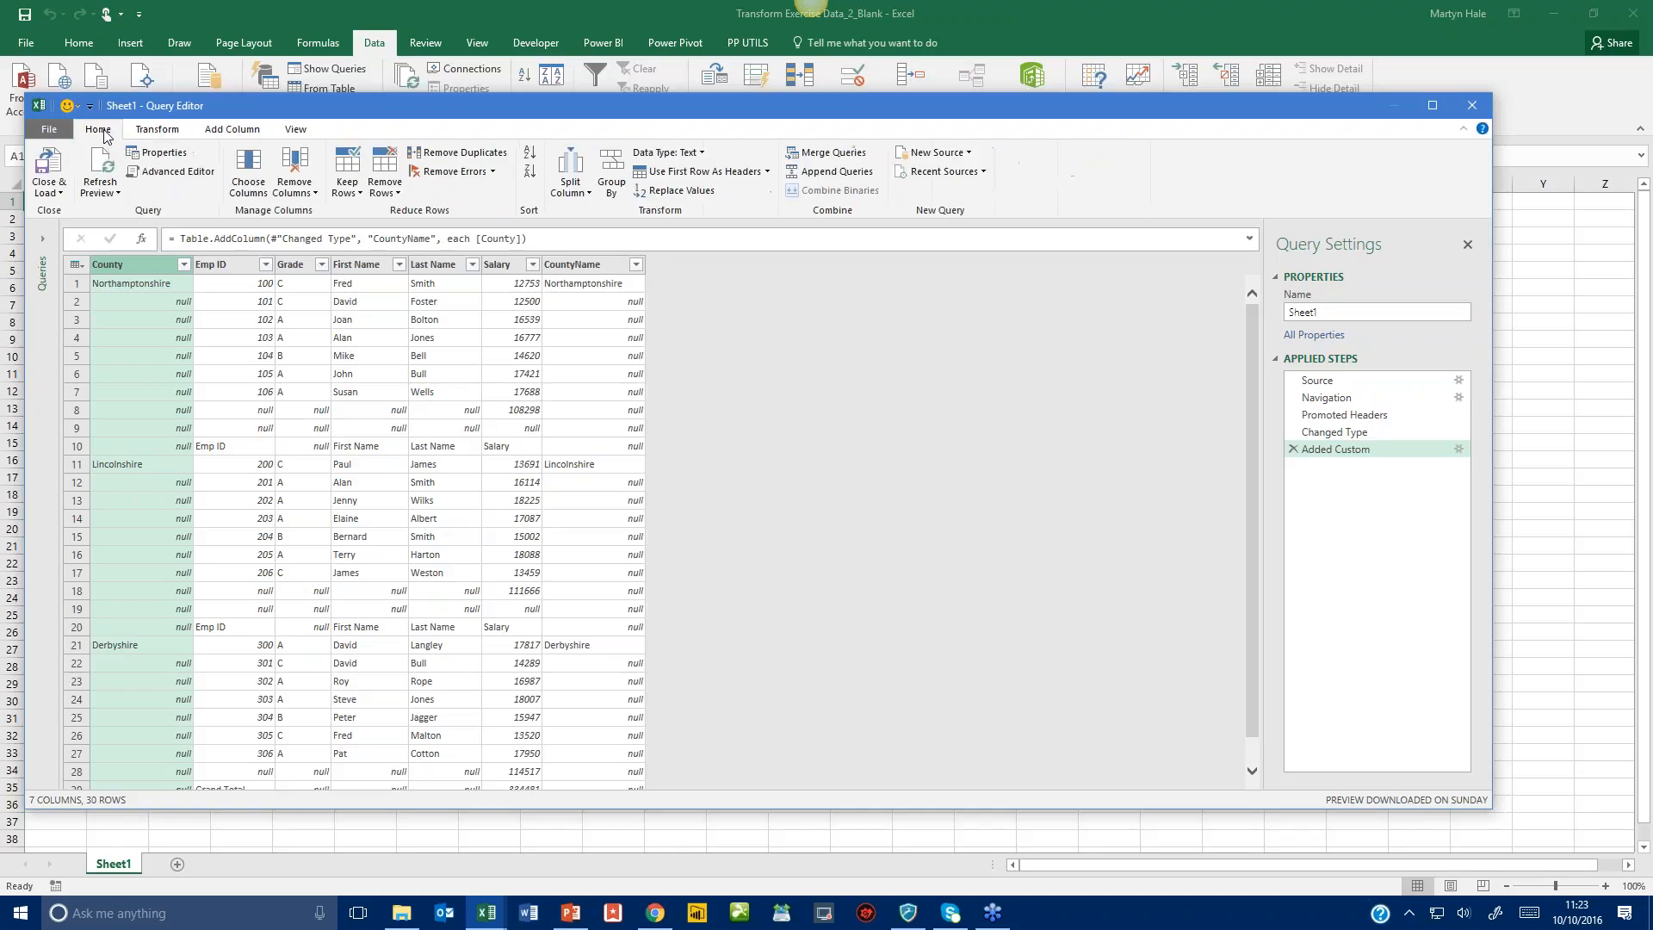
left_click(294, 168)
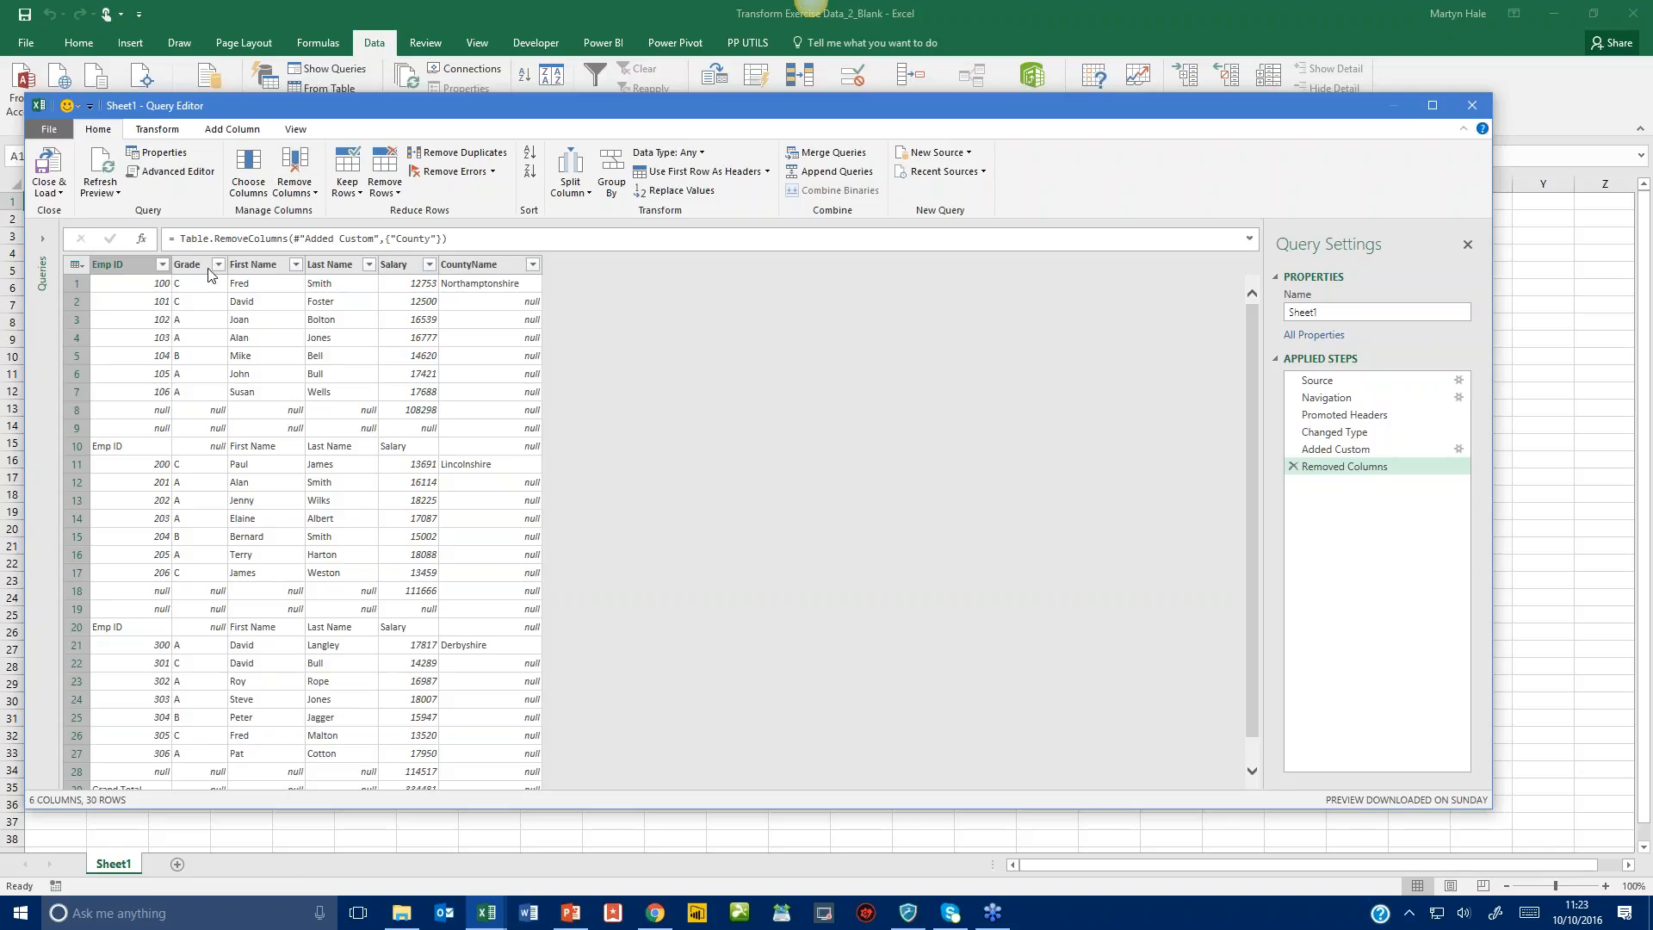
Filter the First Name column to exclude the null rows and the repeated "First Name" header rows.
left_click(295, 264)
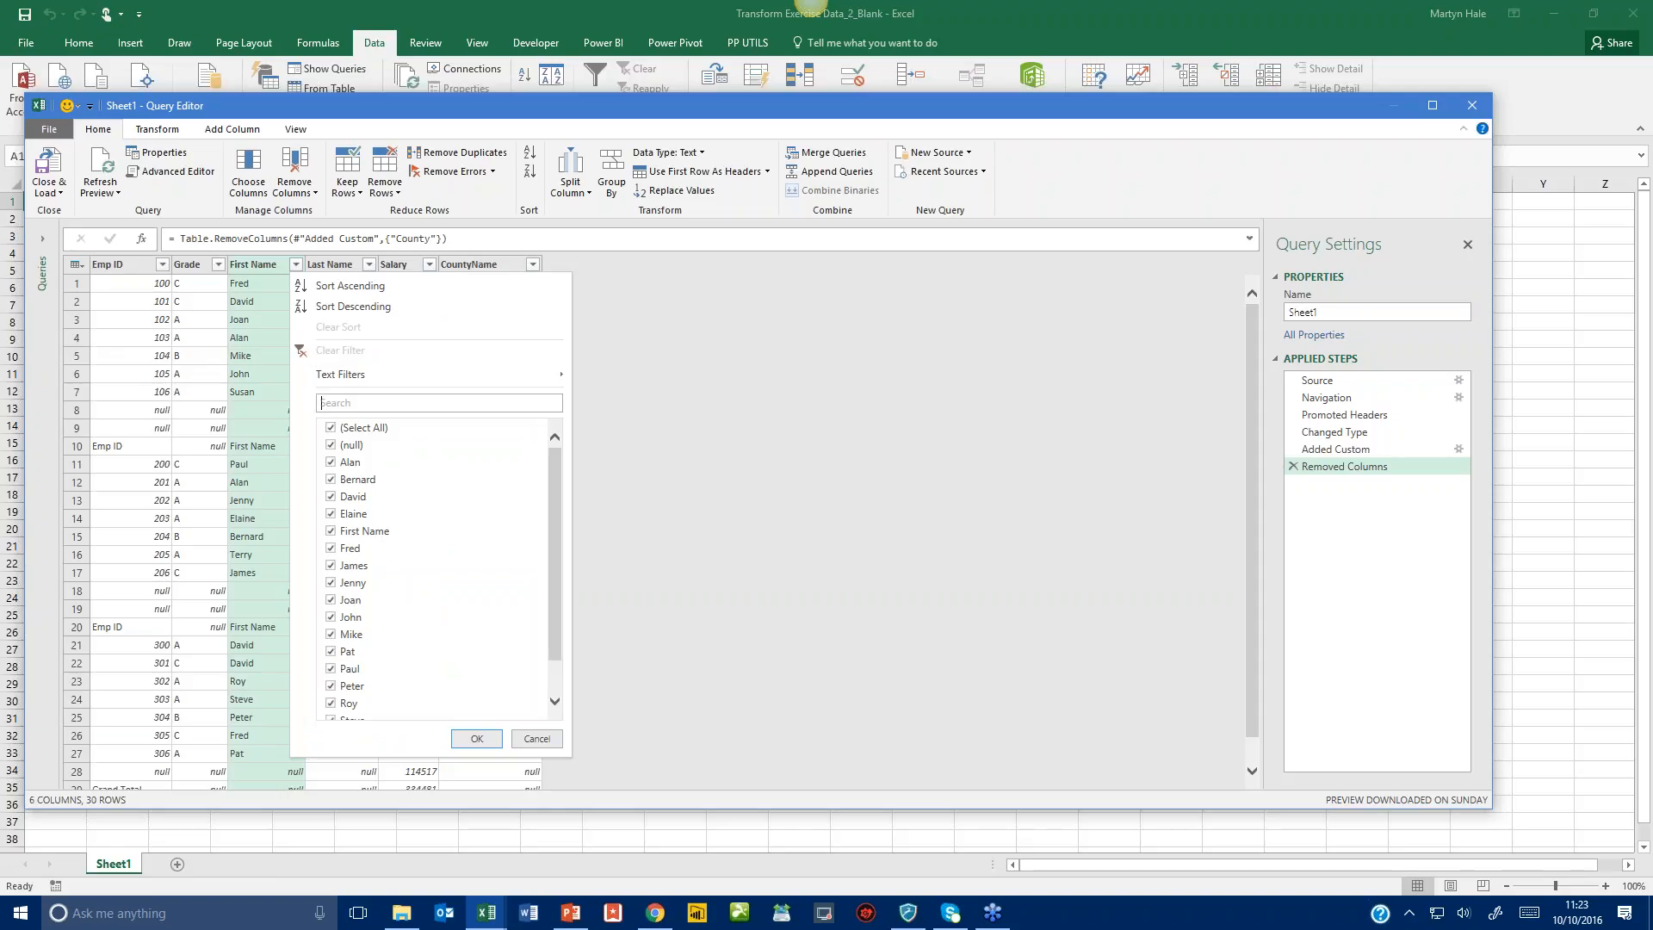
left_click(336, 448)
left_click(476, 739)
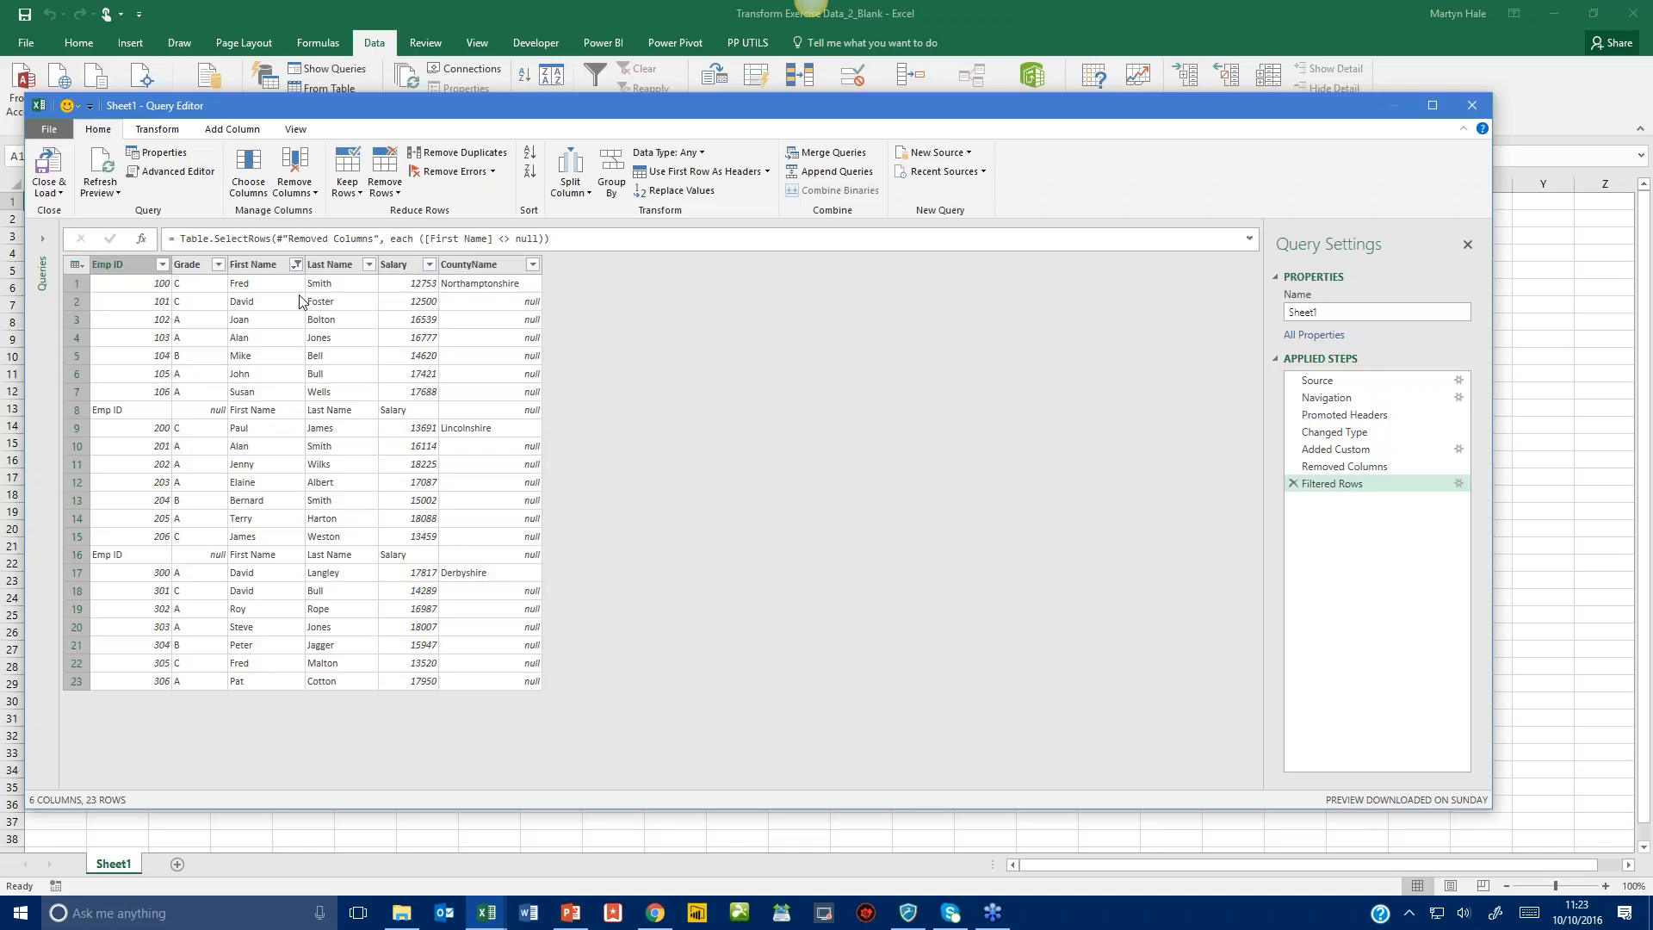
left_click(297, 265)
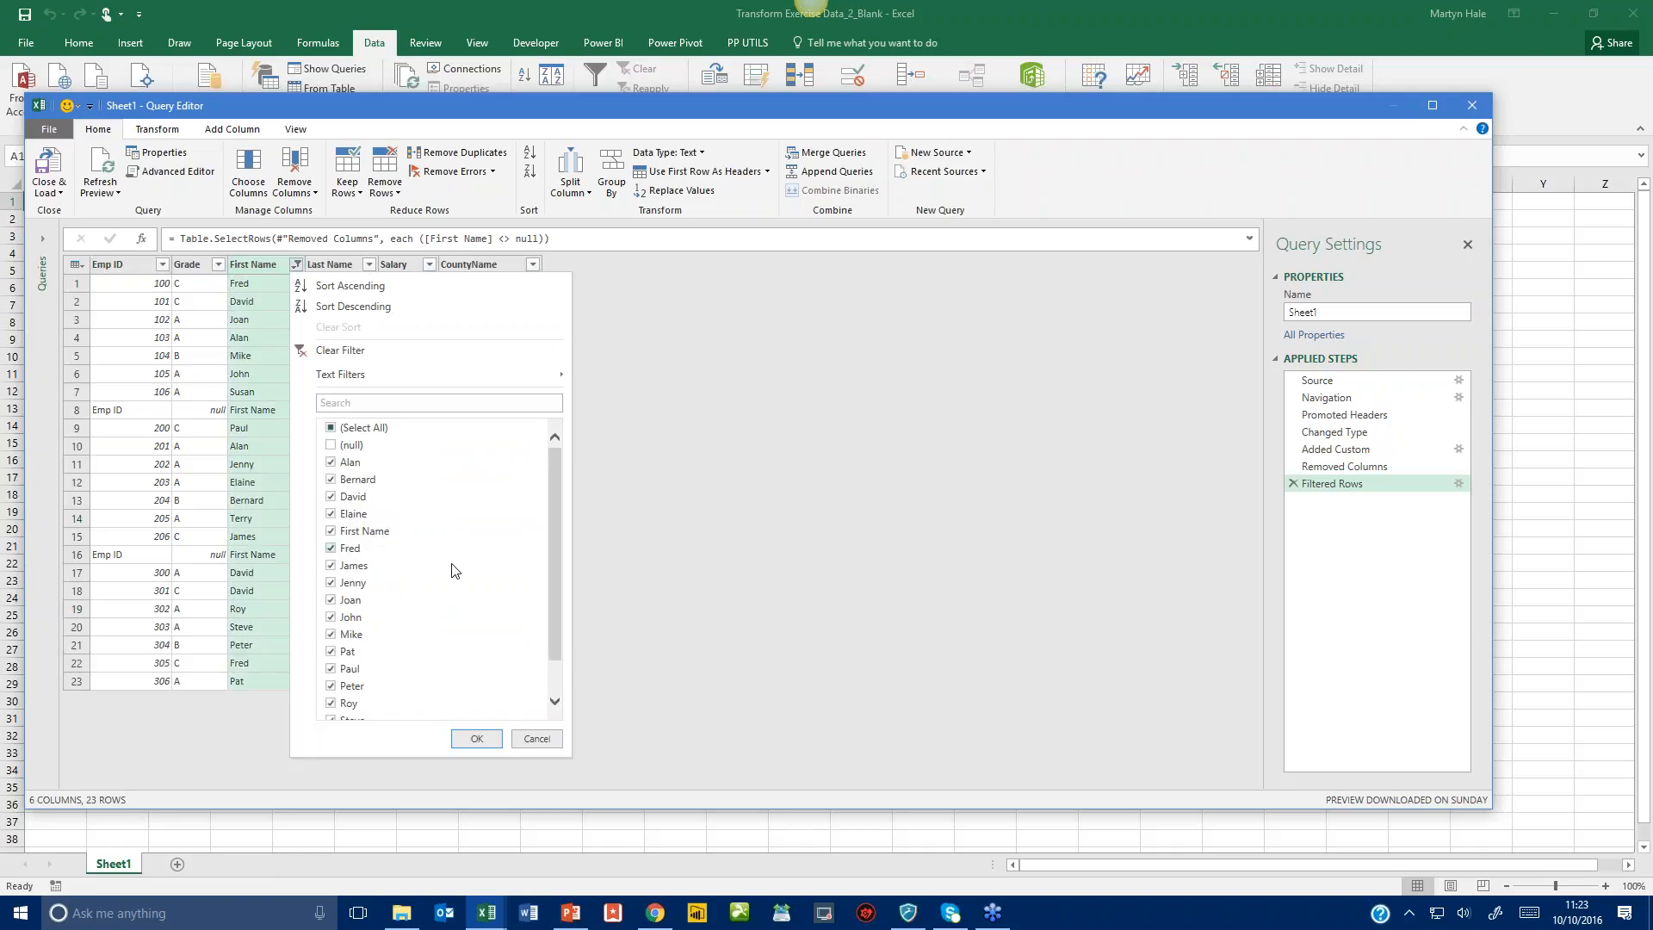
left_click(331, 530)
left_click(476, 739)
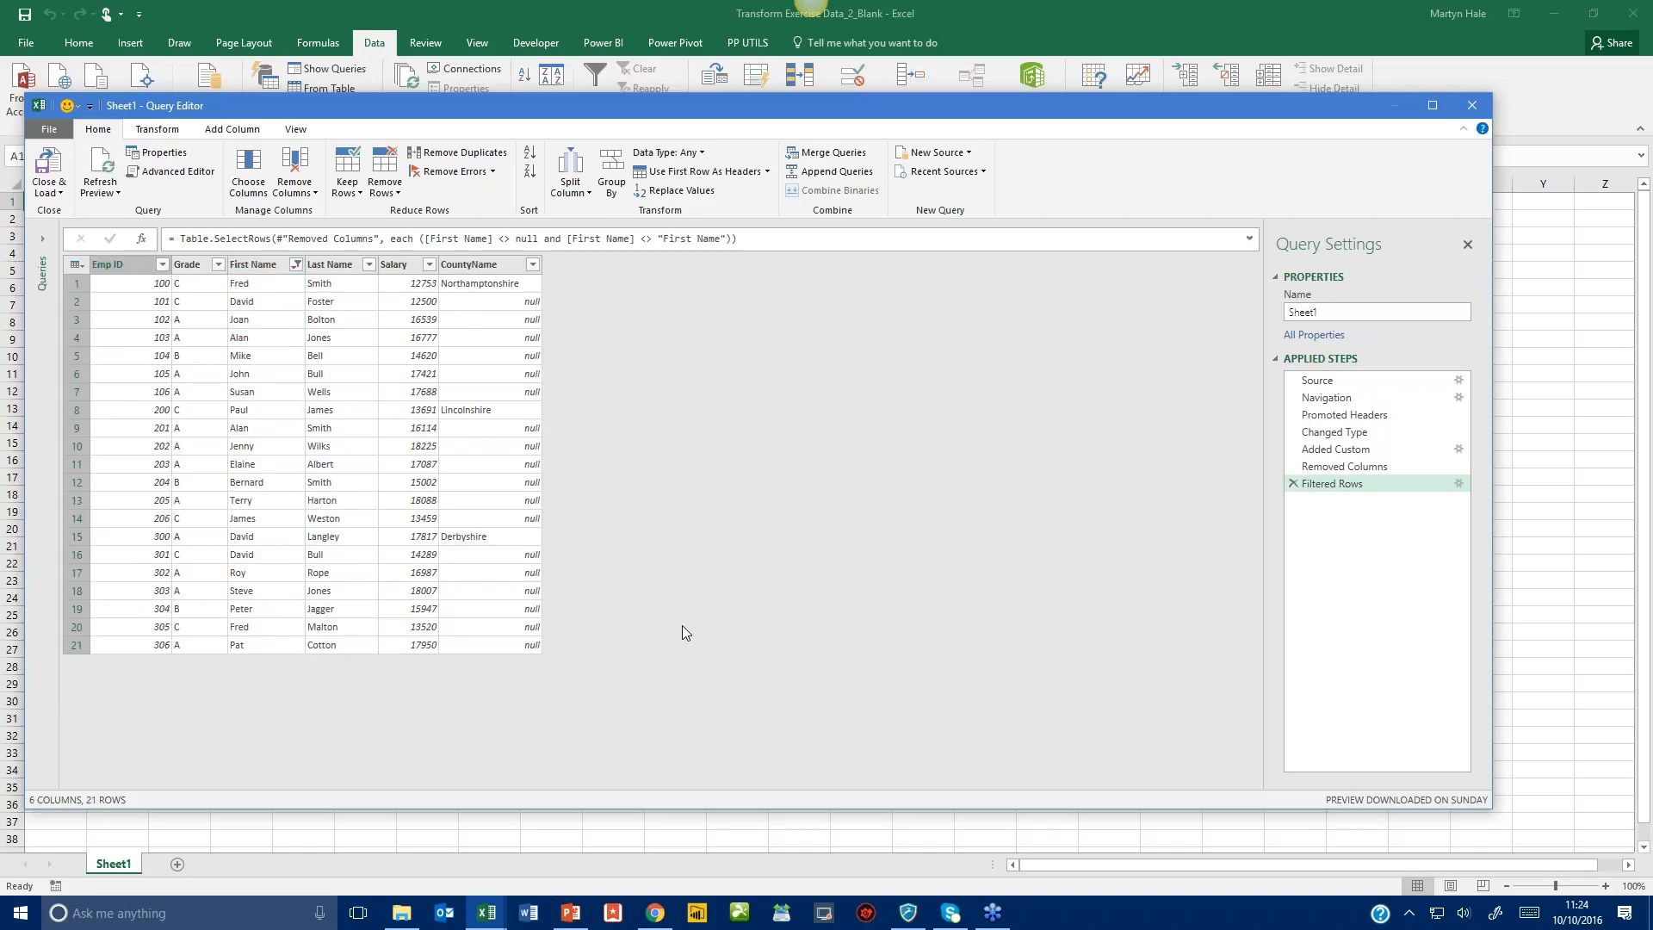
Fill the CountyName values down so every employee row carries its county.
left_click(495, 267)
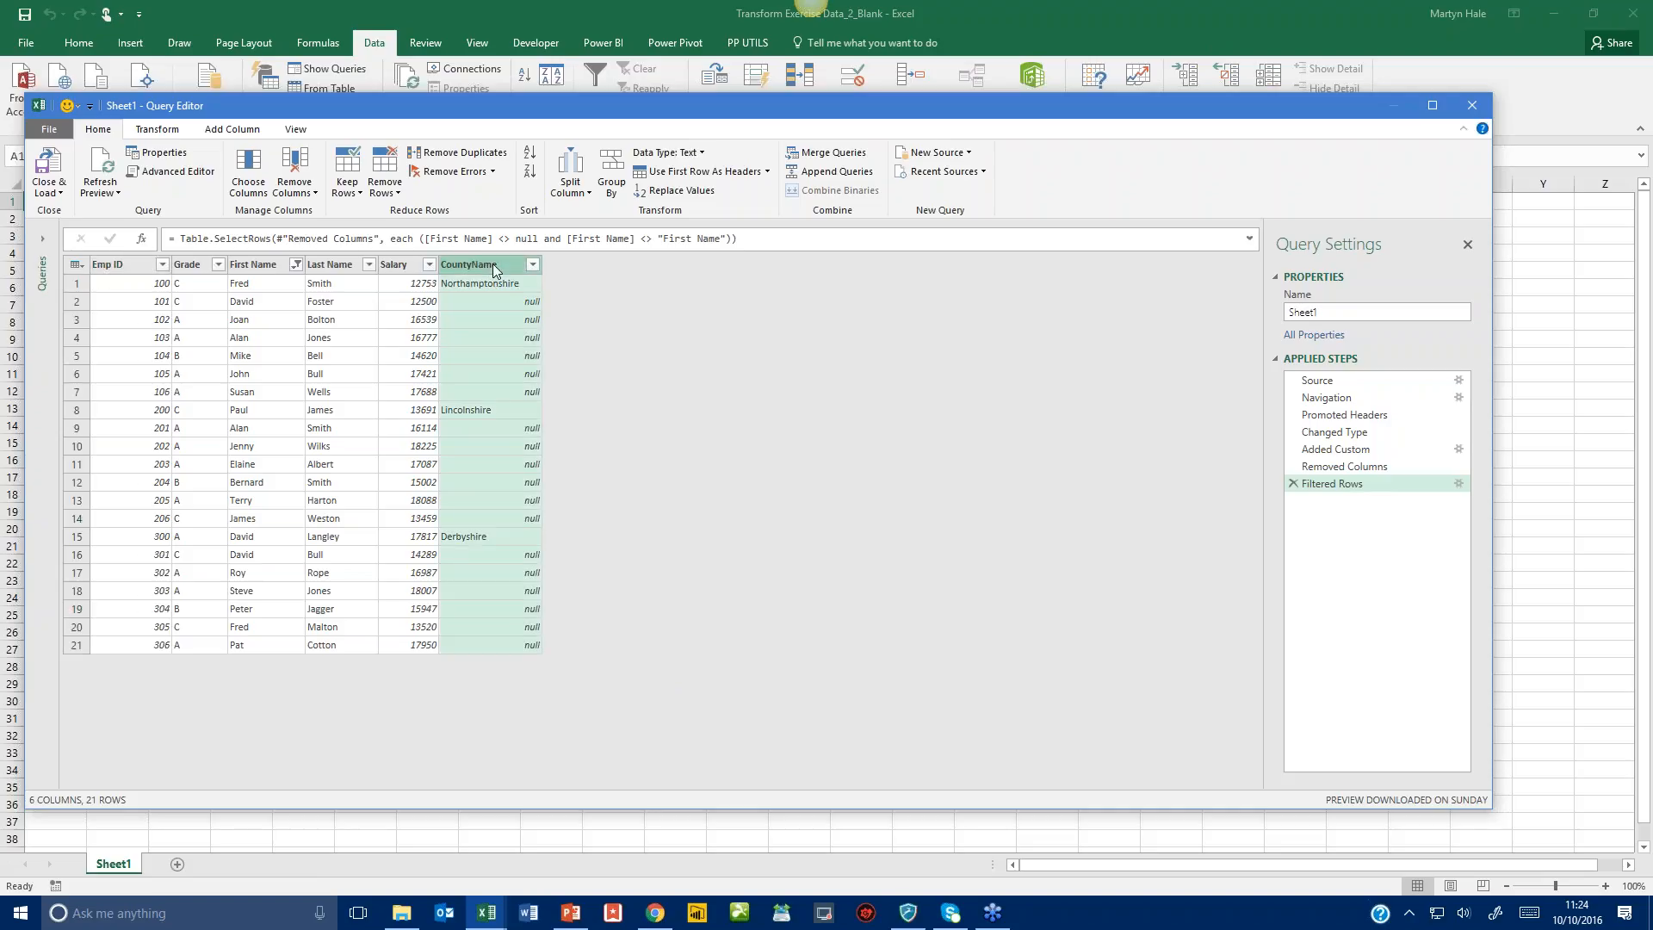
left_click(156, 130)
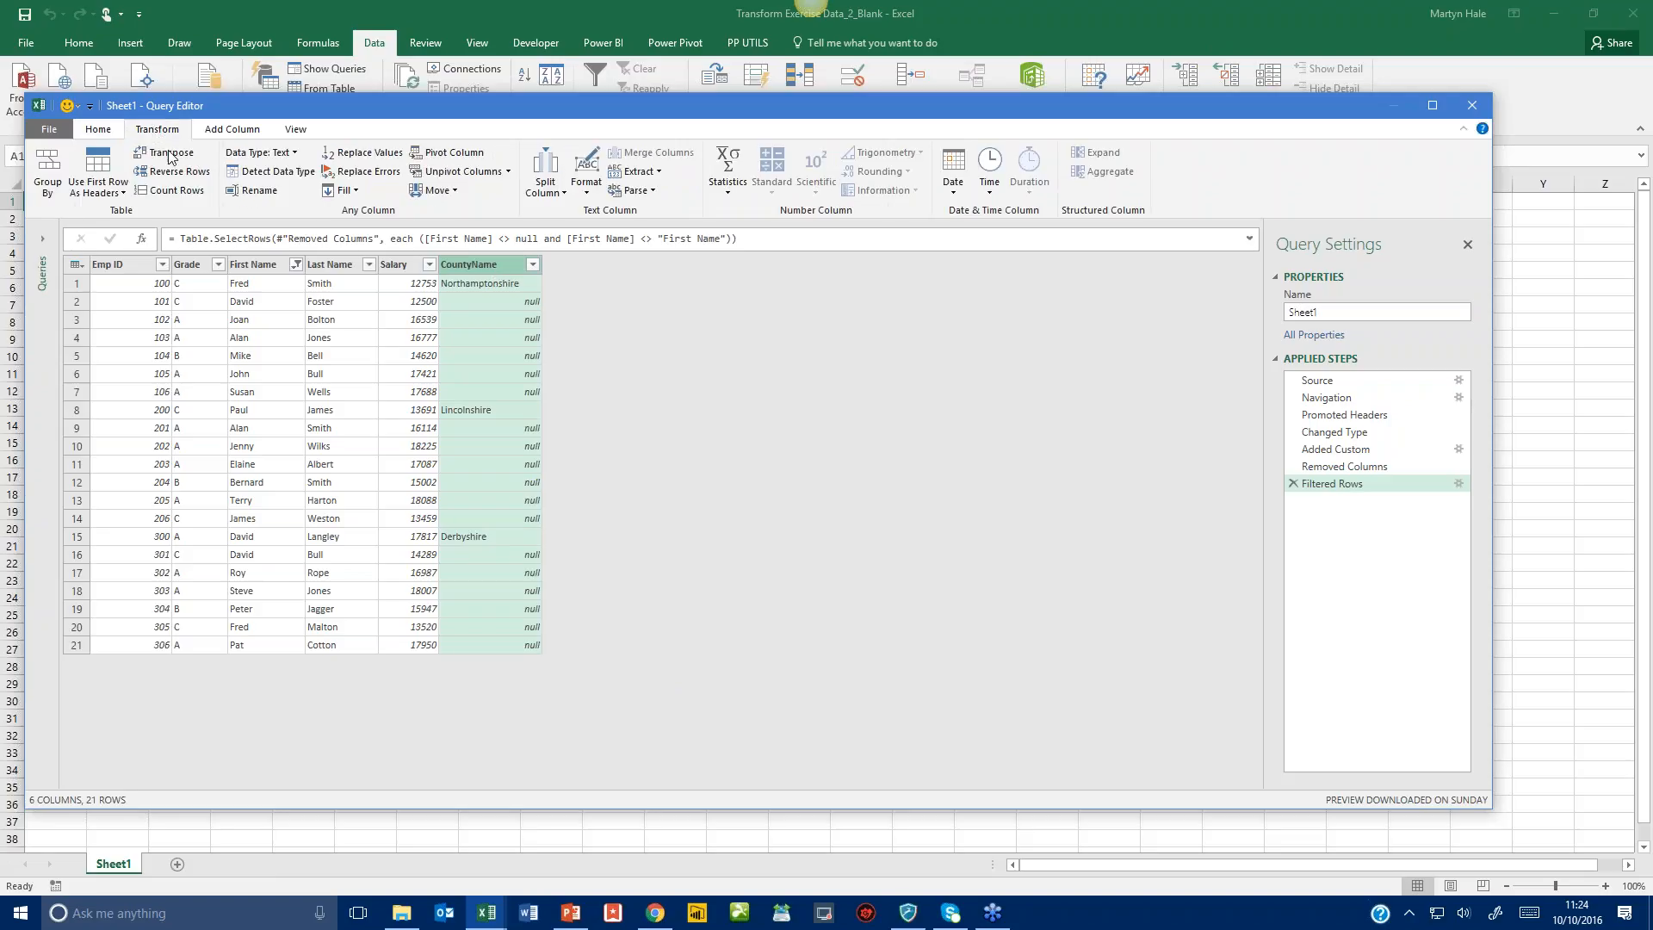
left_click(354, 191)
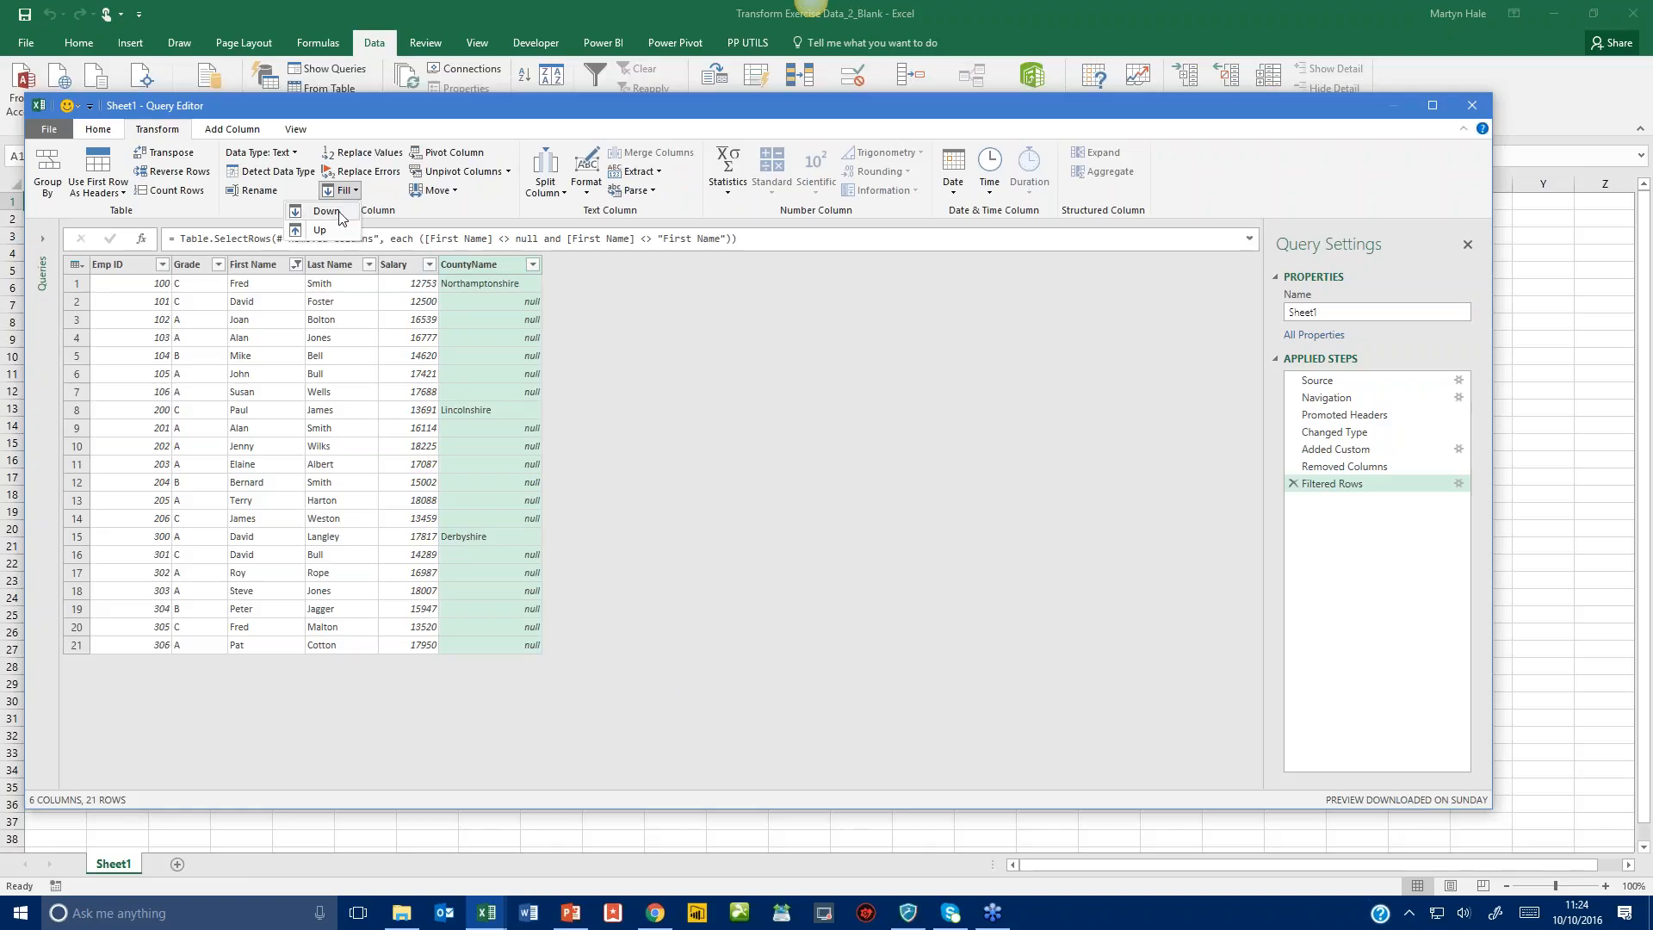
left_click(344, 213)
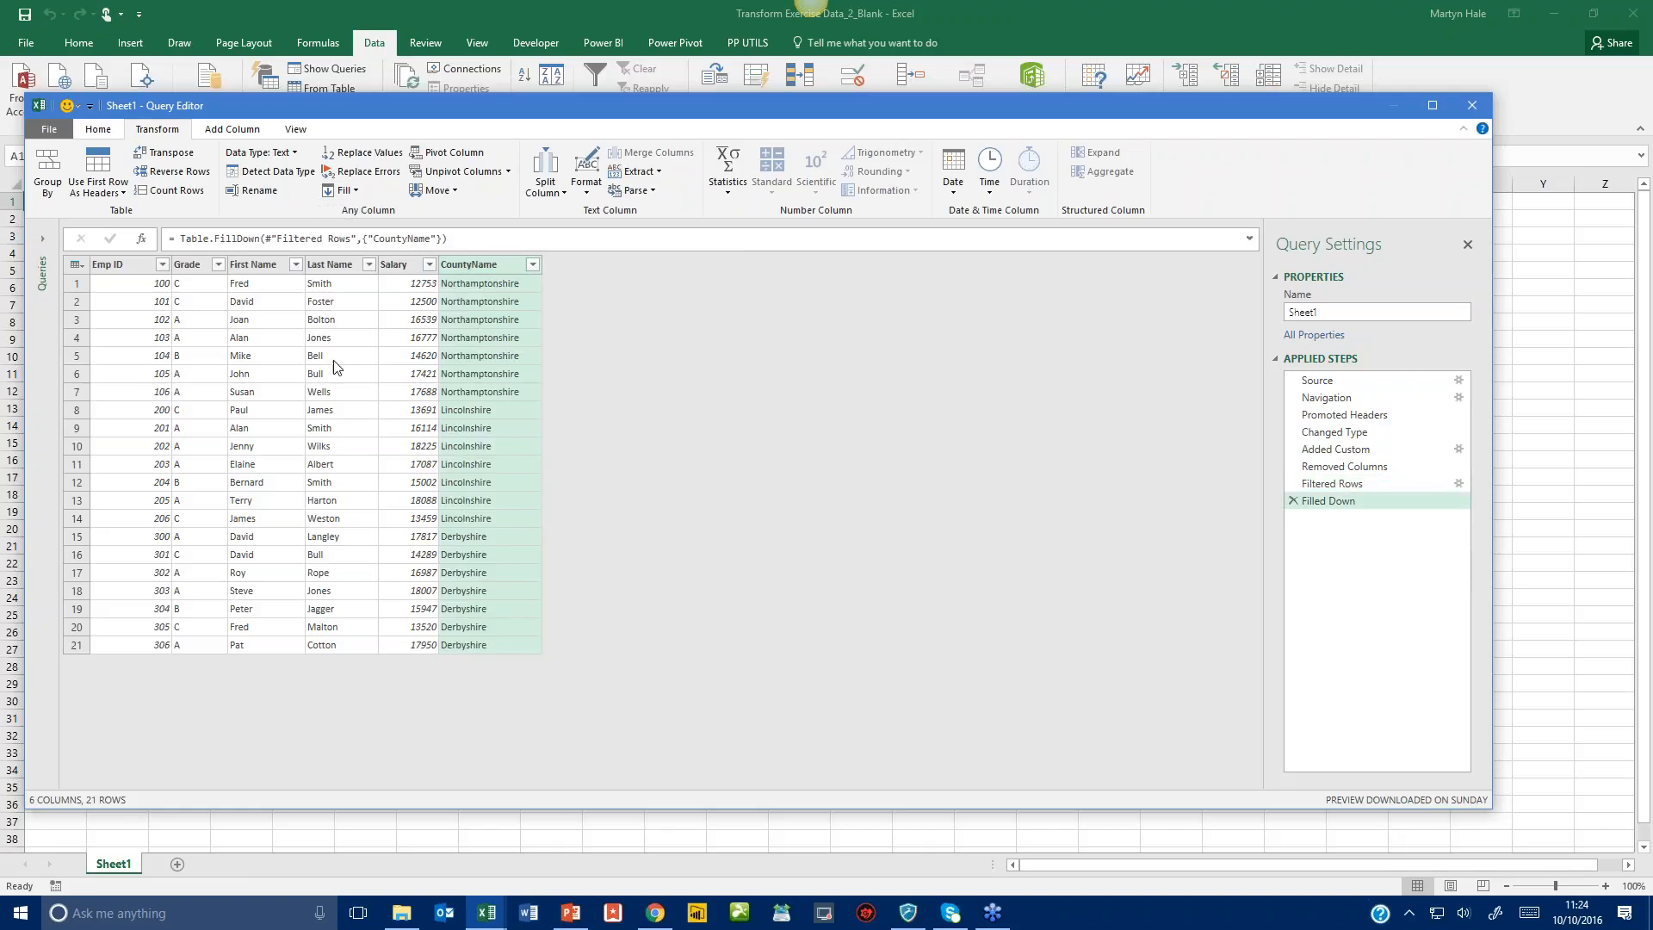
left_click(351, 341)
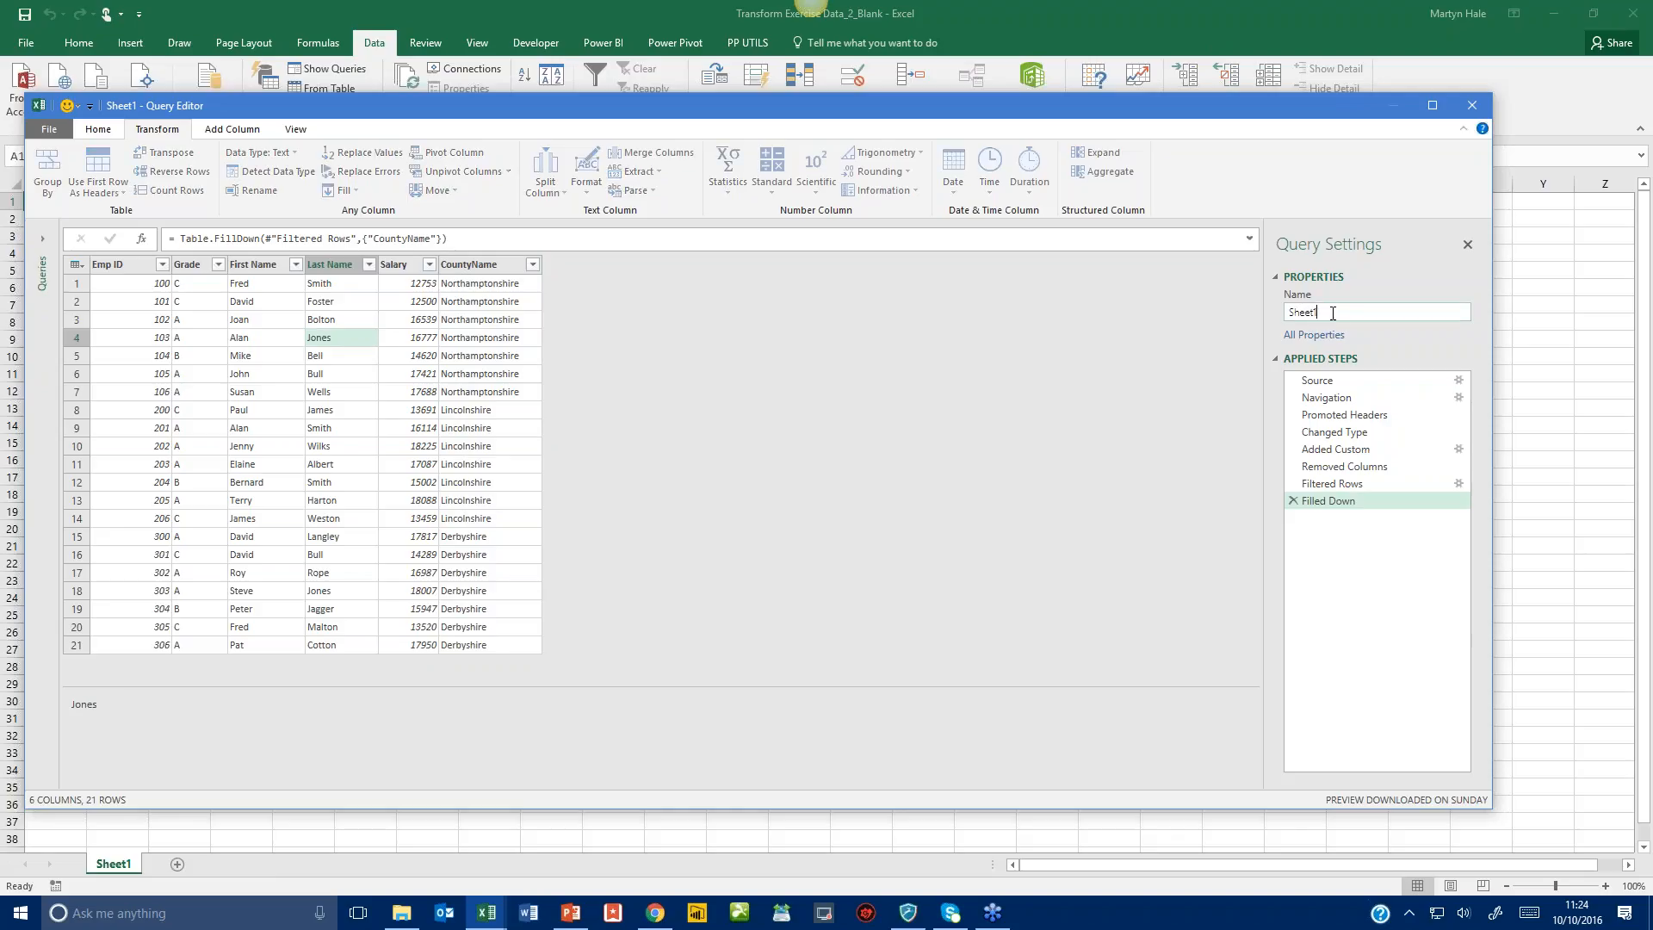
Rename the query as Transform2 and load its result into a new worksheet.
left_click_drag(1340, 315, 1278, 321)
type("Transform2")
left_click(49, 130)
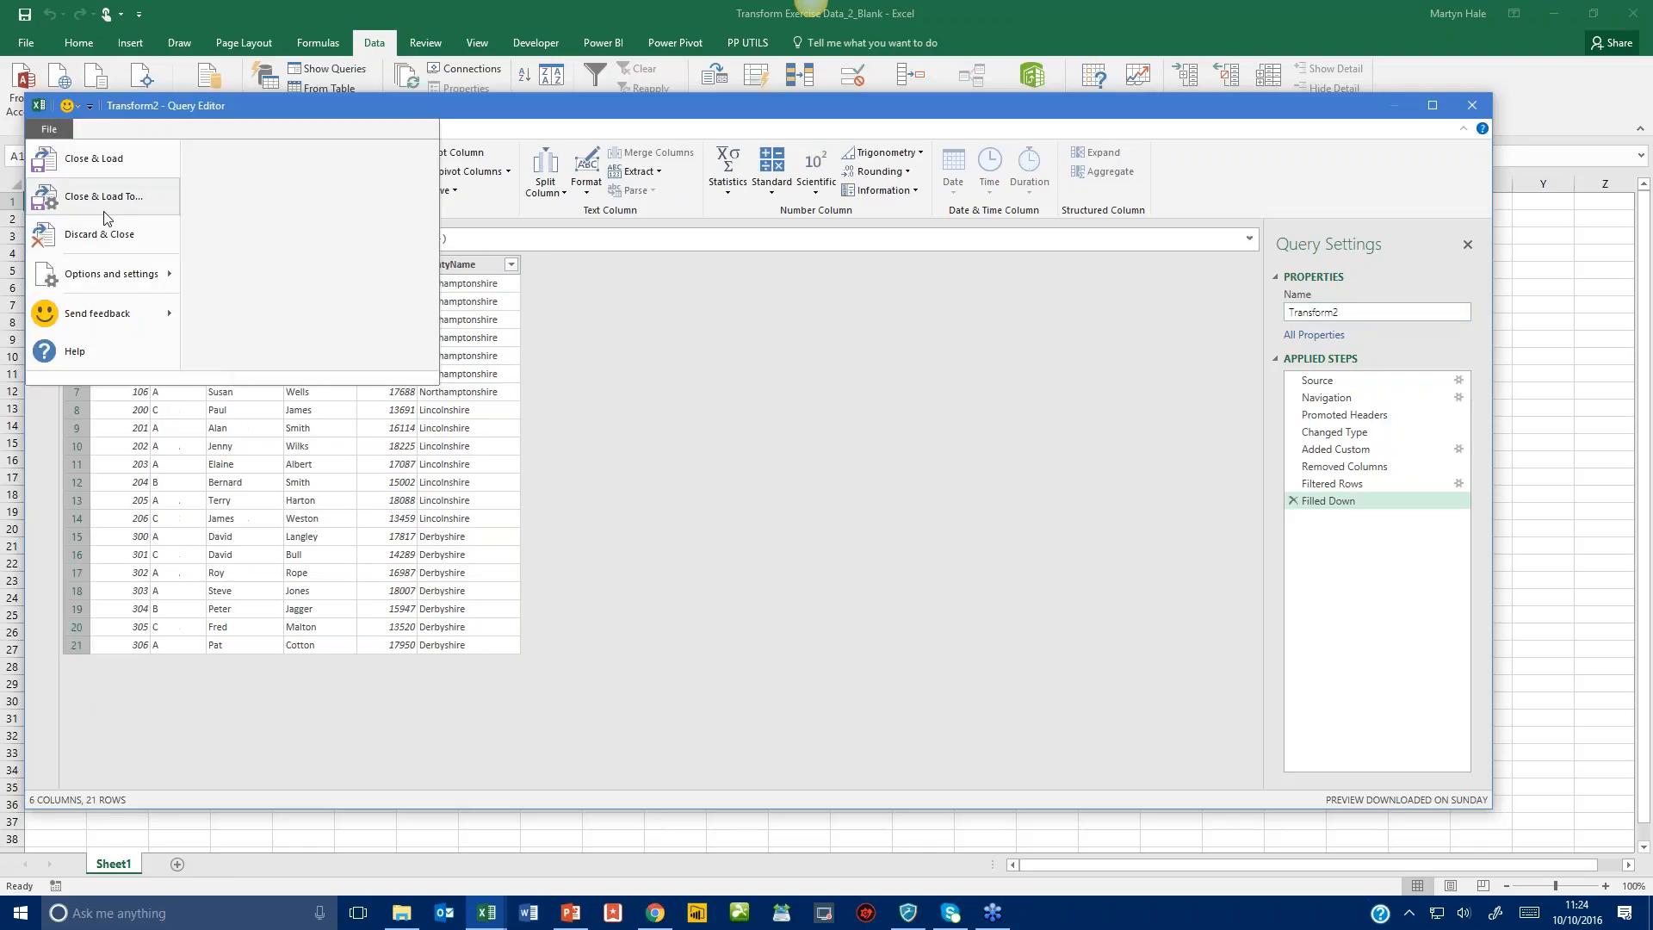
left_click(762, 478)
left_click(98, 129)
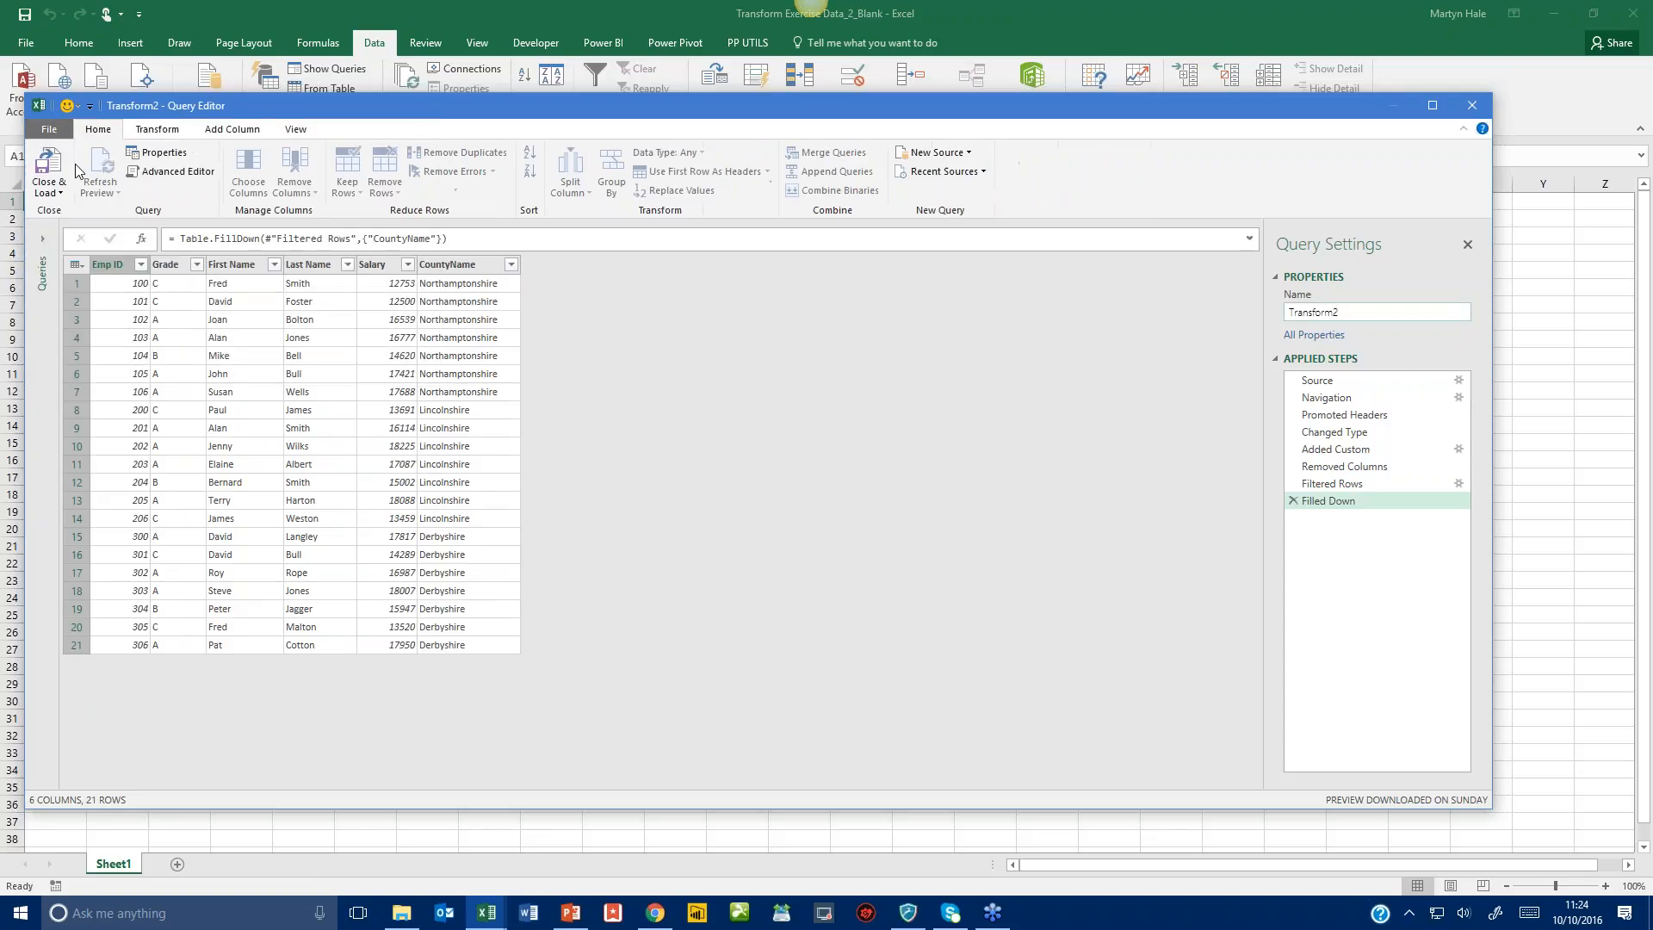
left_click(47, 161)
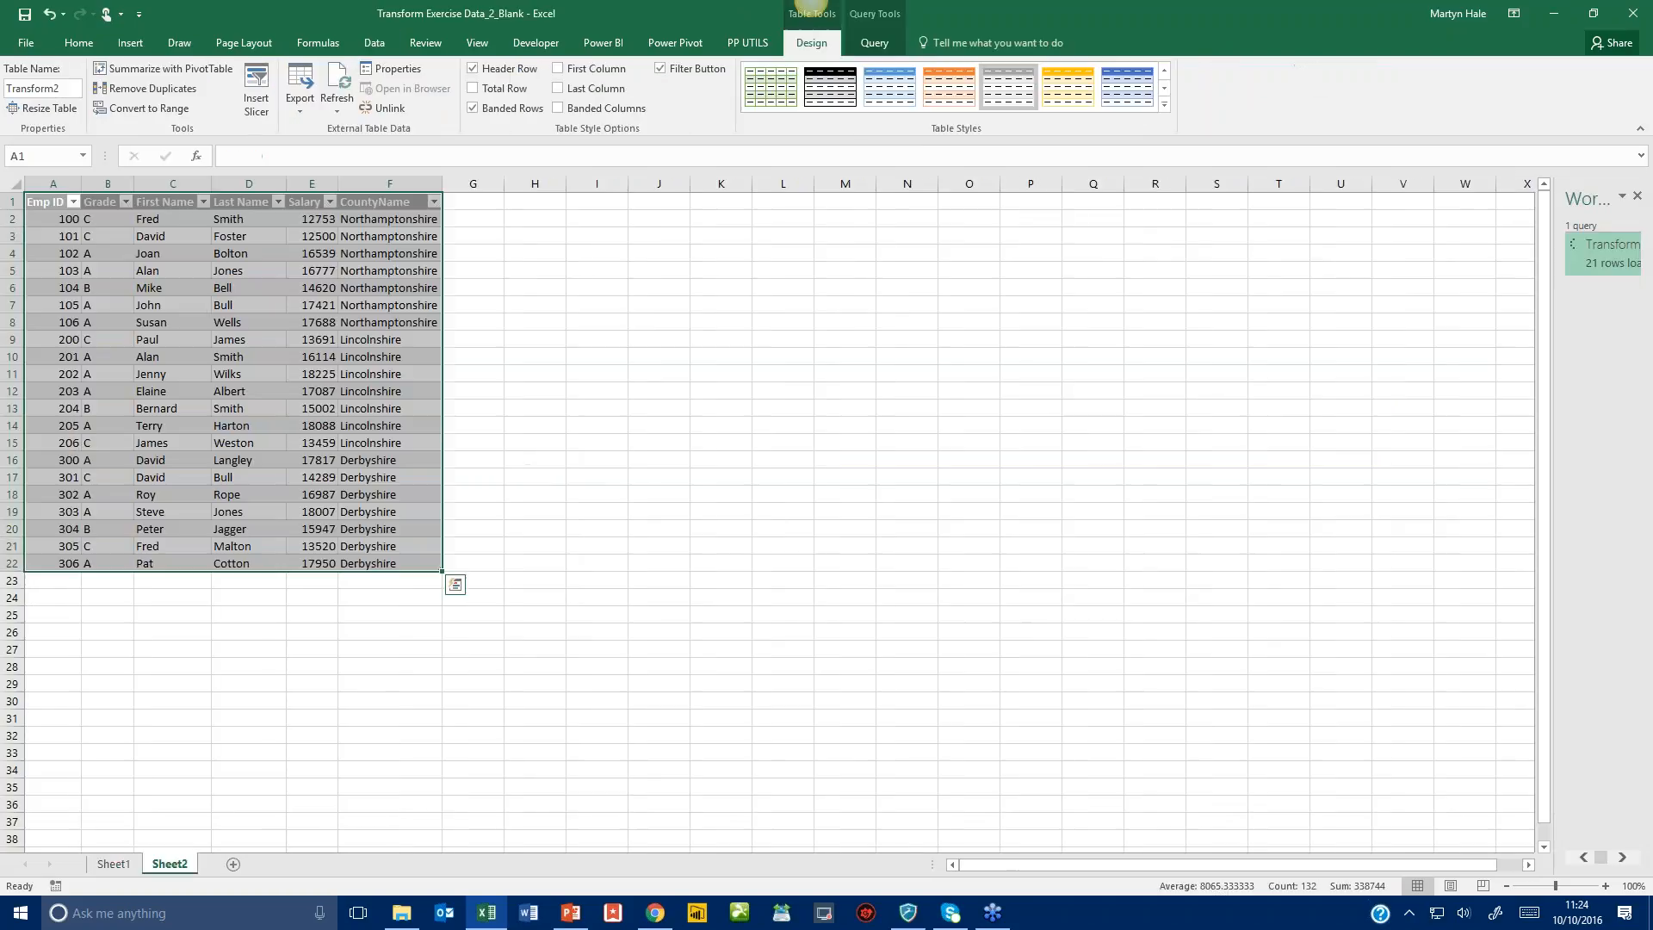
Create a PivotTable from the whole Transform2 table on a new worksheet and place Grade in its rows.
left_click(656, 564)
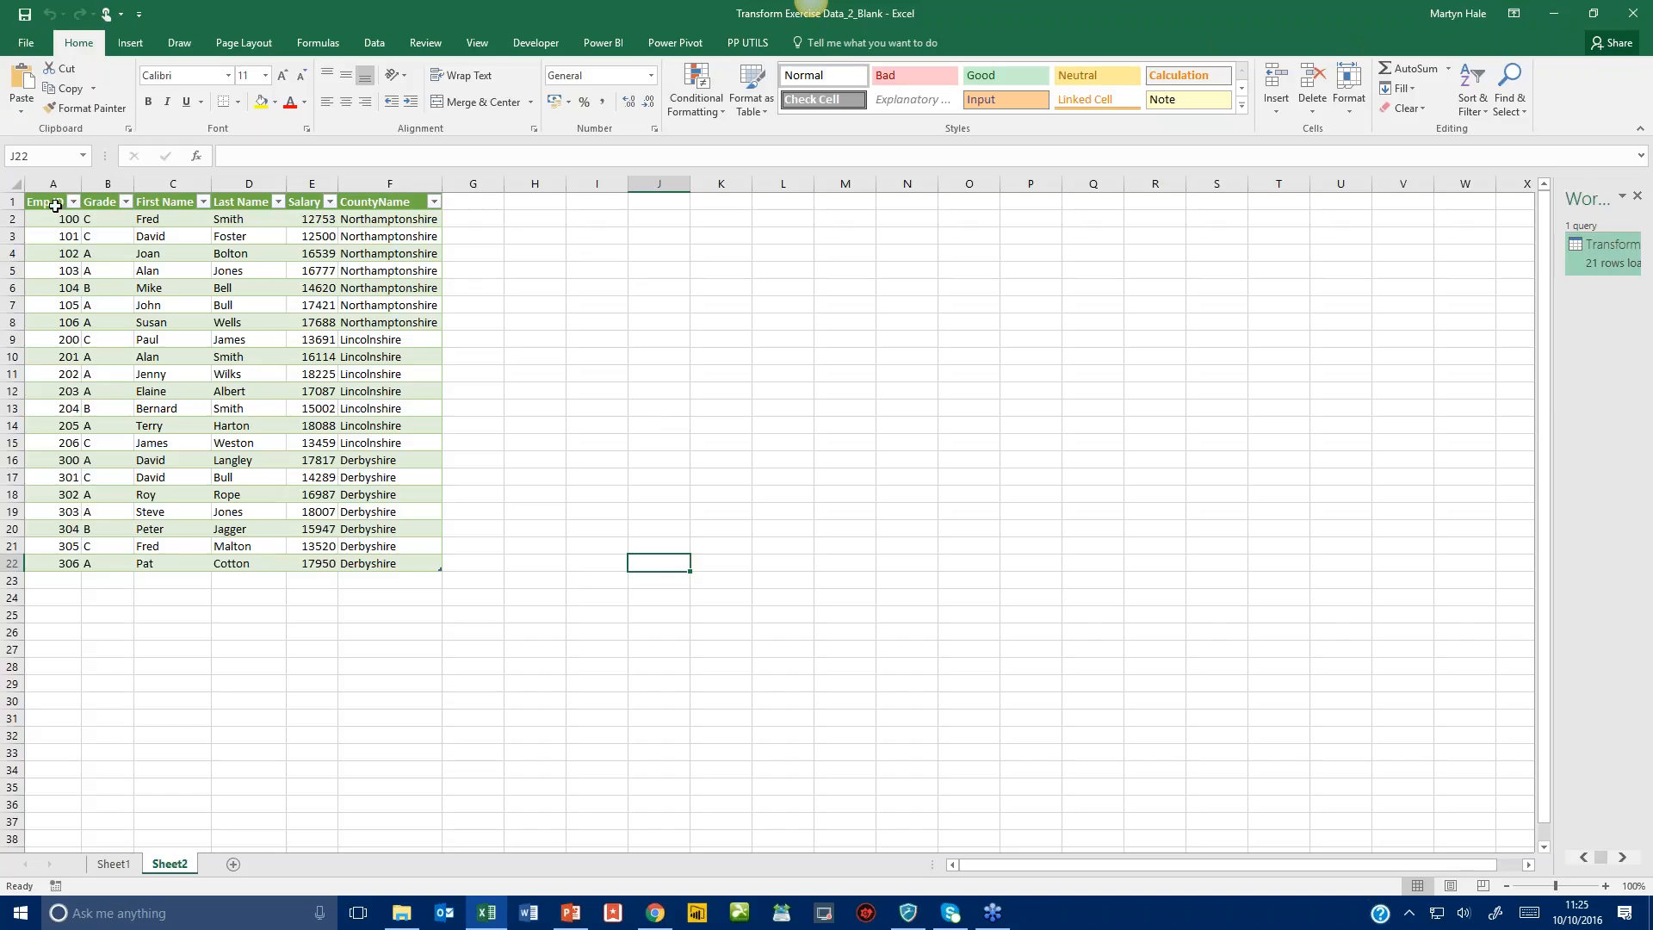
left_click_drag(59, 209, 377, 560)
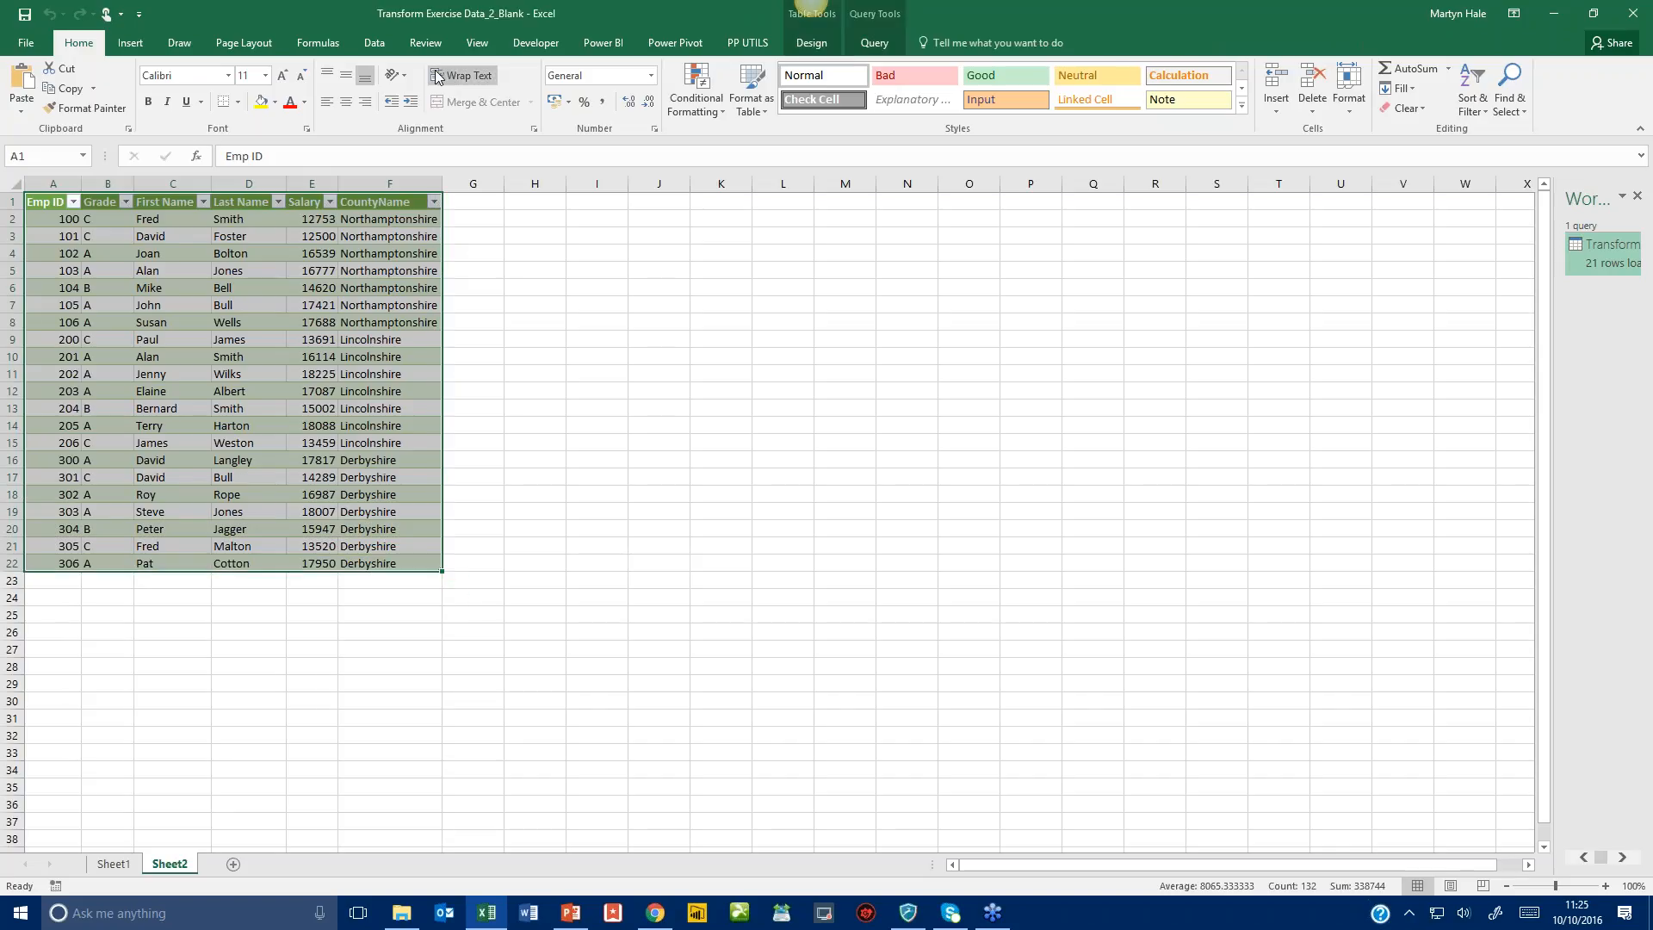
left_click(127, 42)
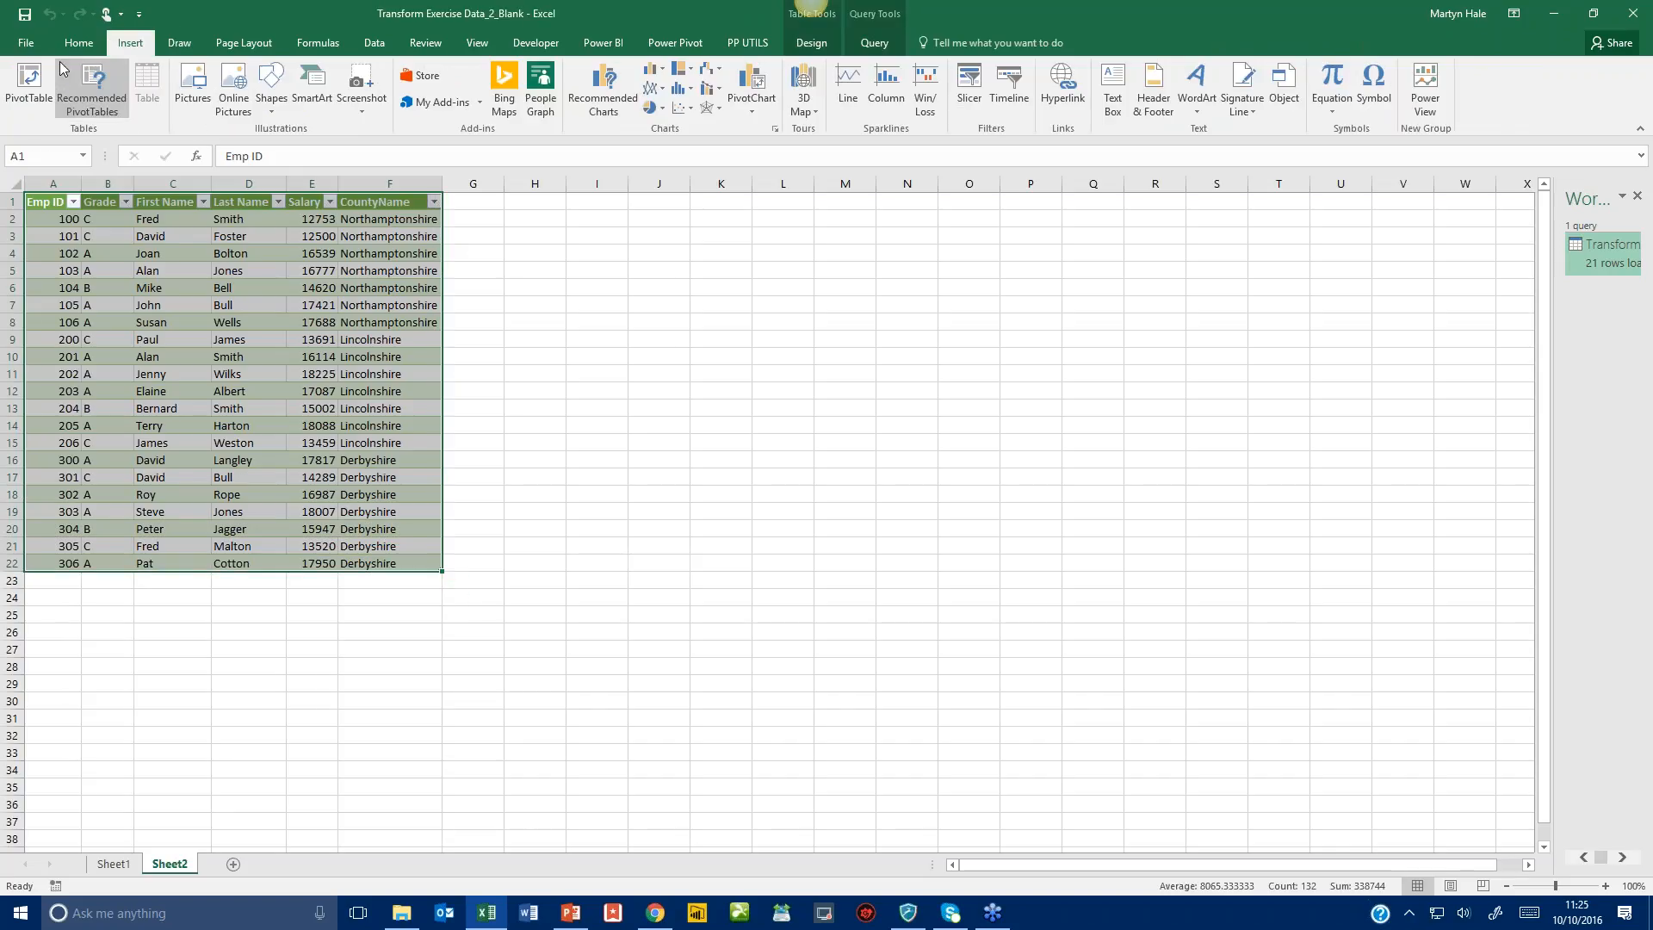
left_click(28, 86)
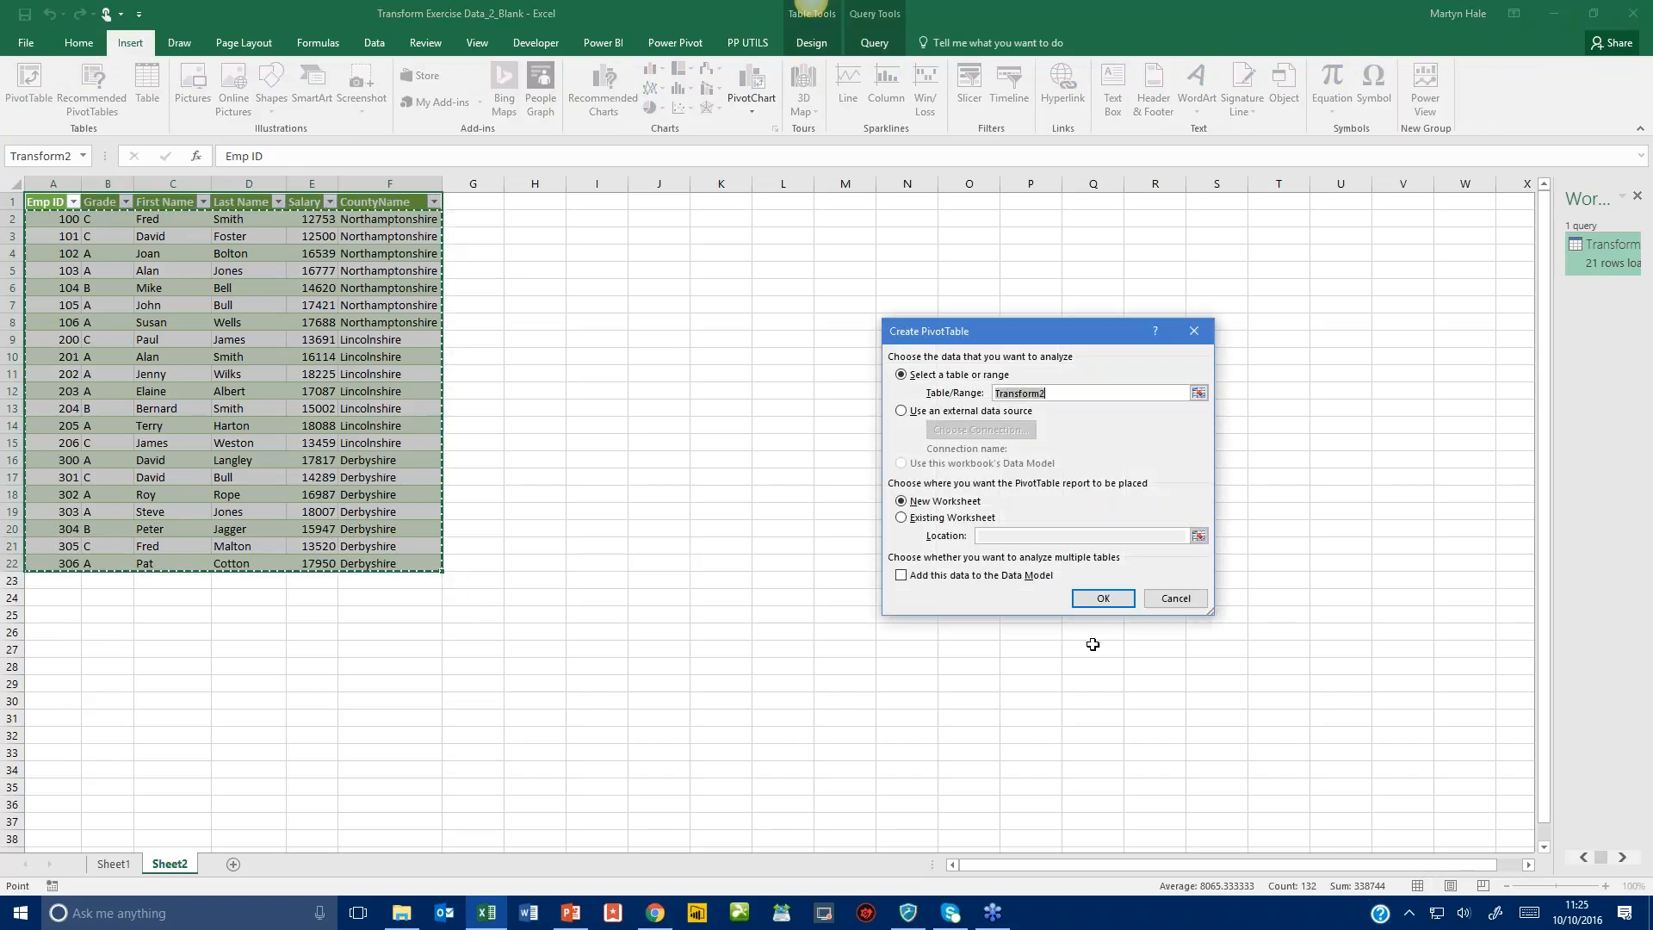
left_click(1102, 598)
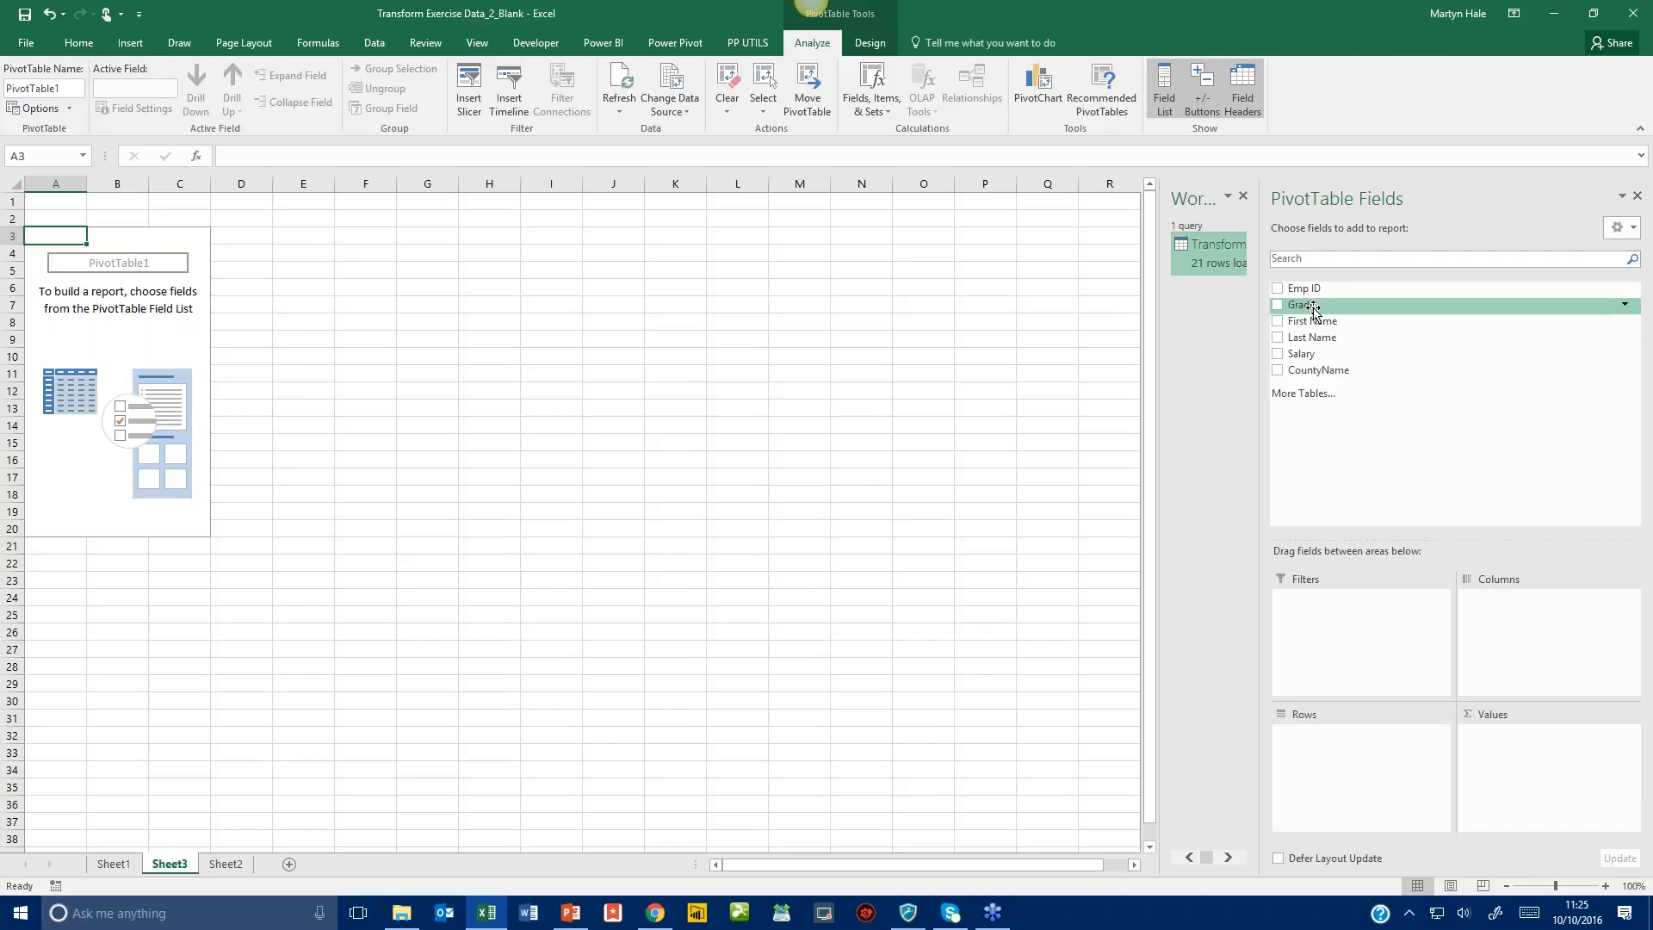
left_click_drag(1313, 307, 1336, 757)
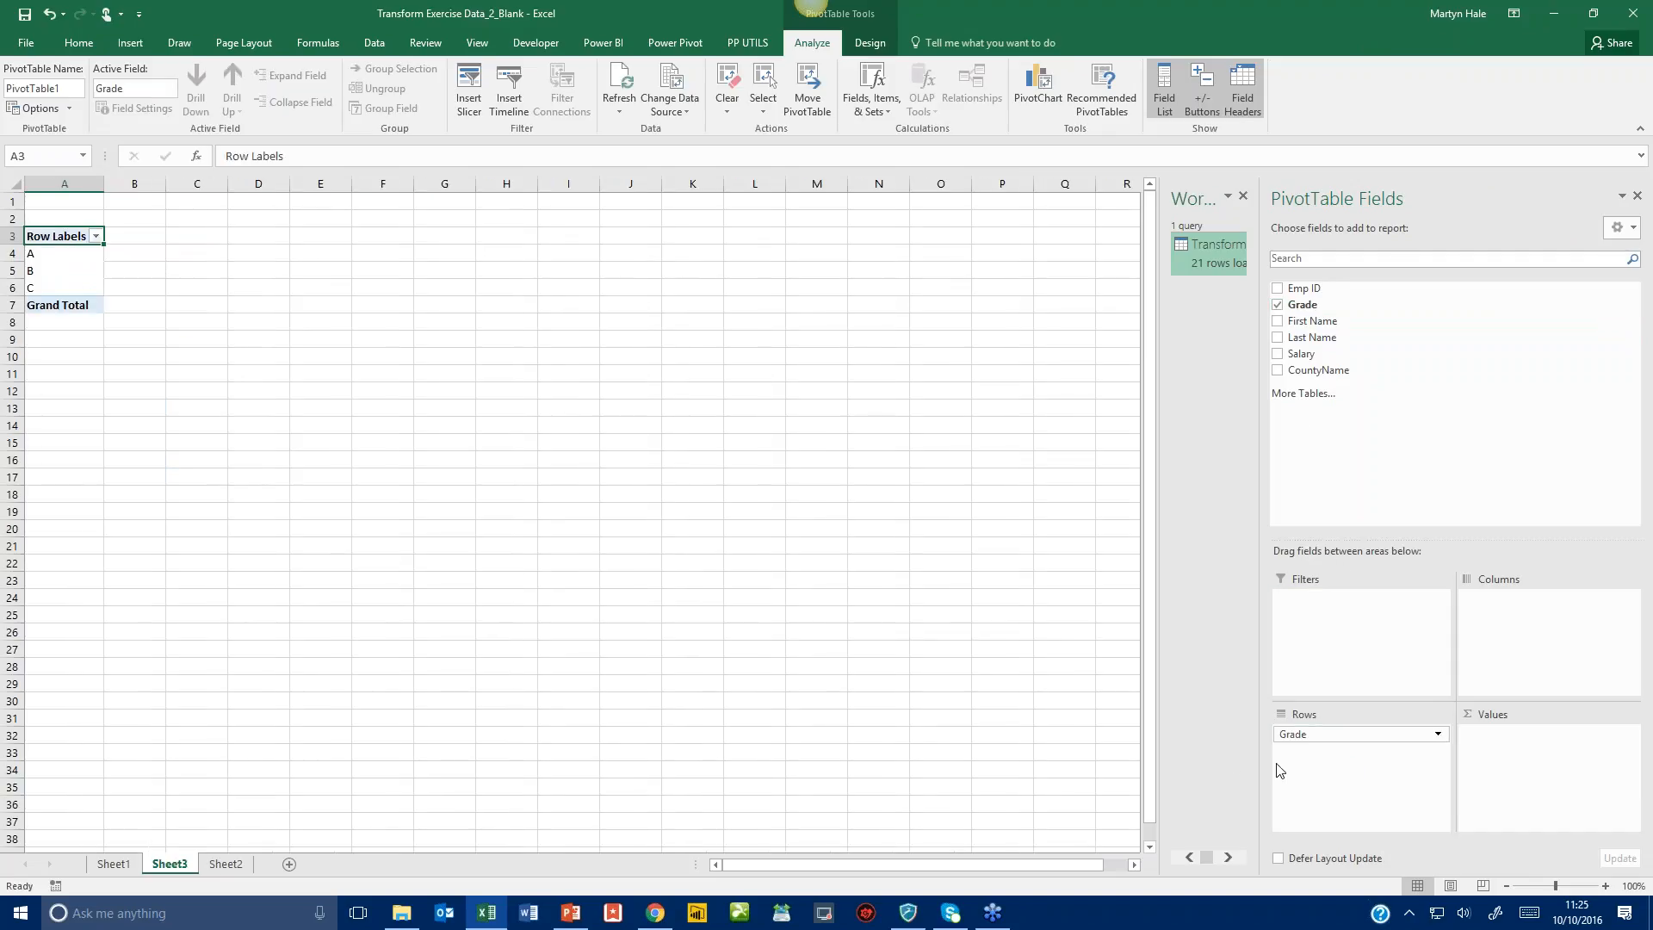
Place CountyName in the PivotTable's columns and summarise Salary as a sum in its values.
left_click(1586, 42)
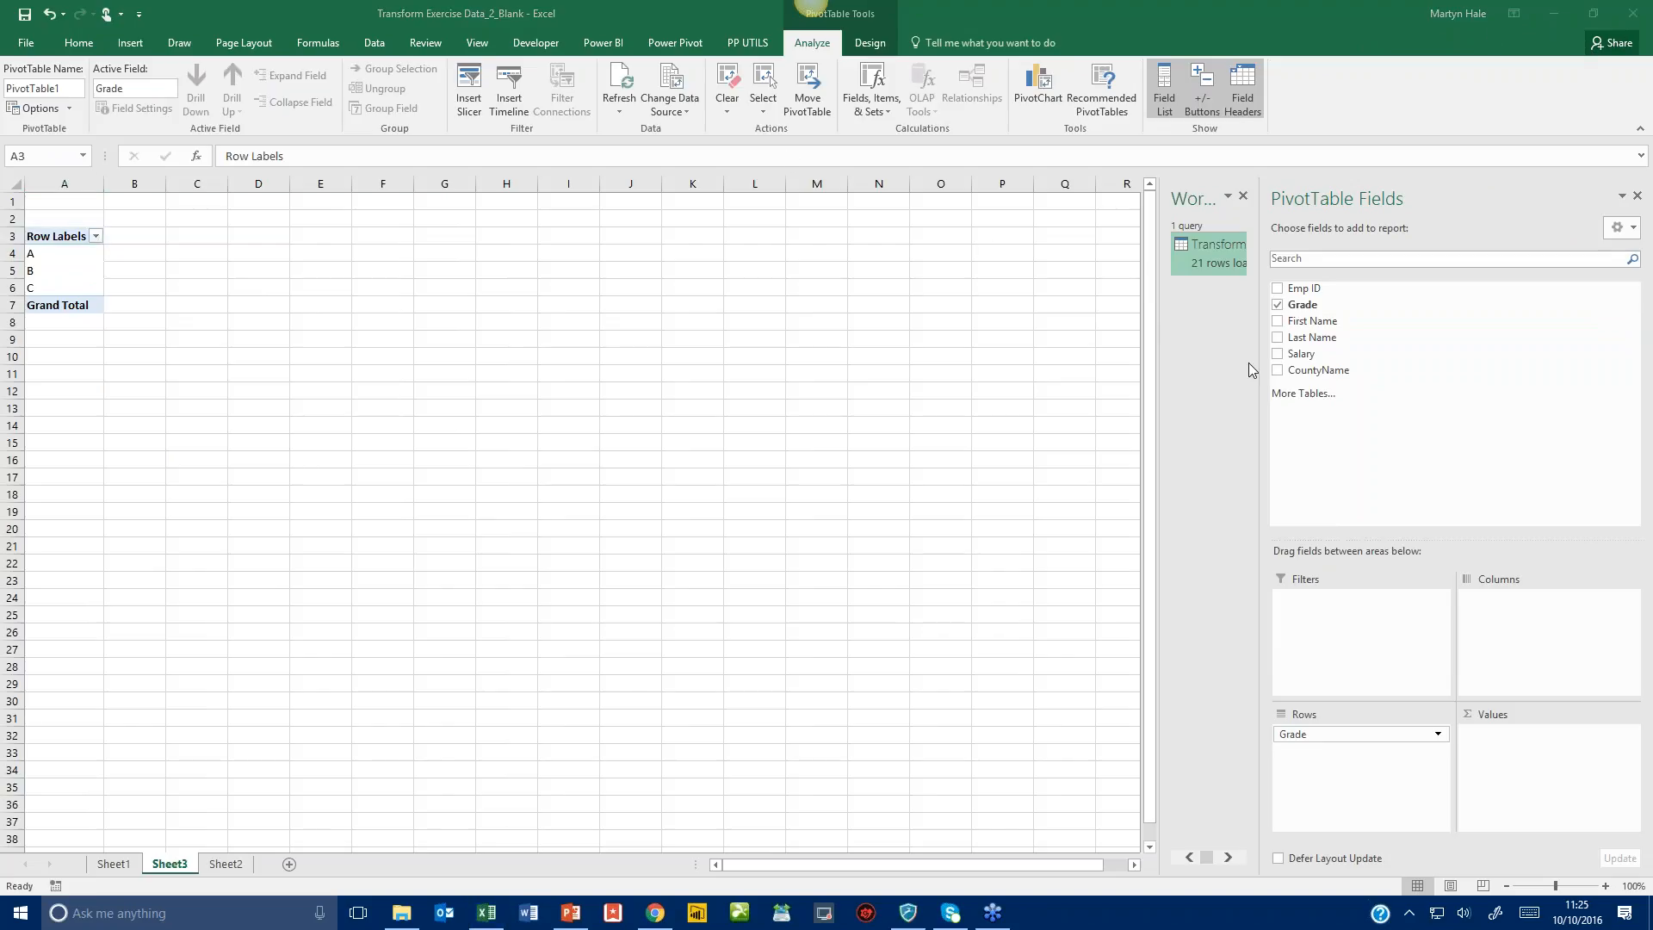
left_click(1341, 375)
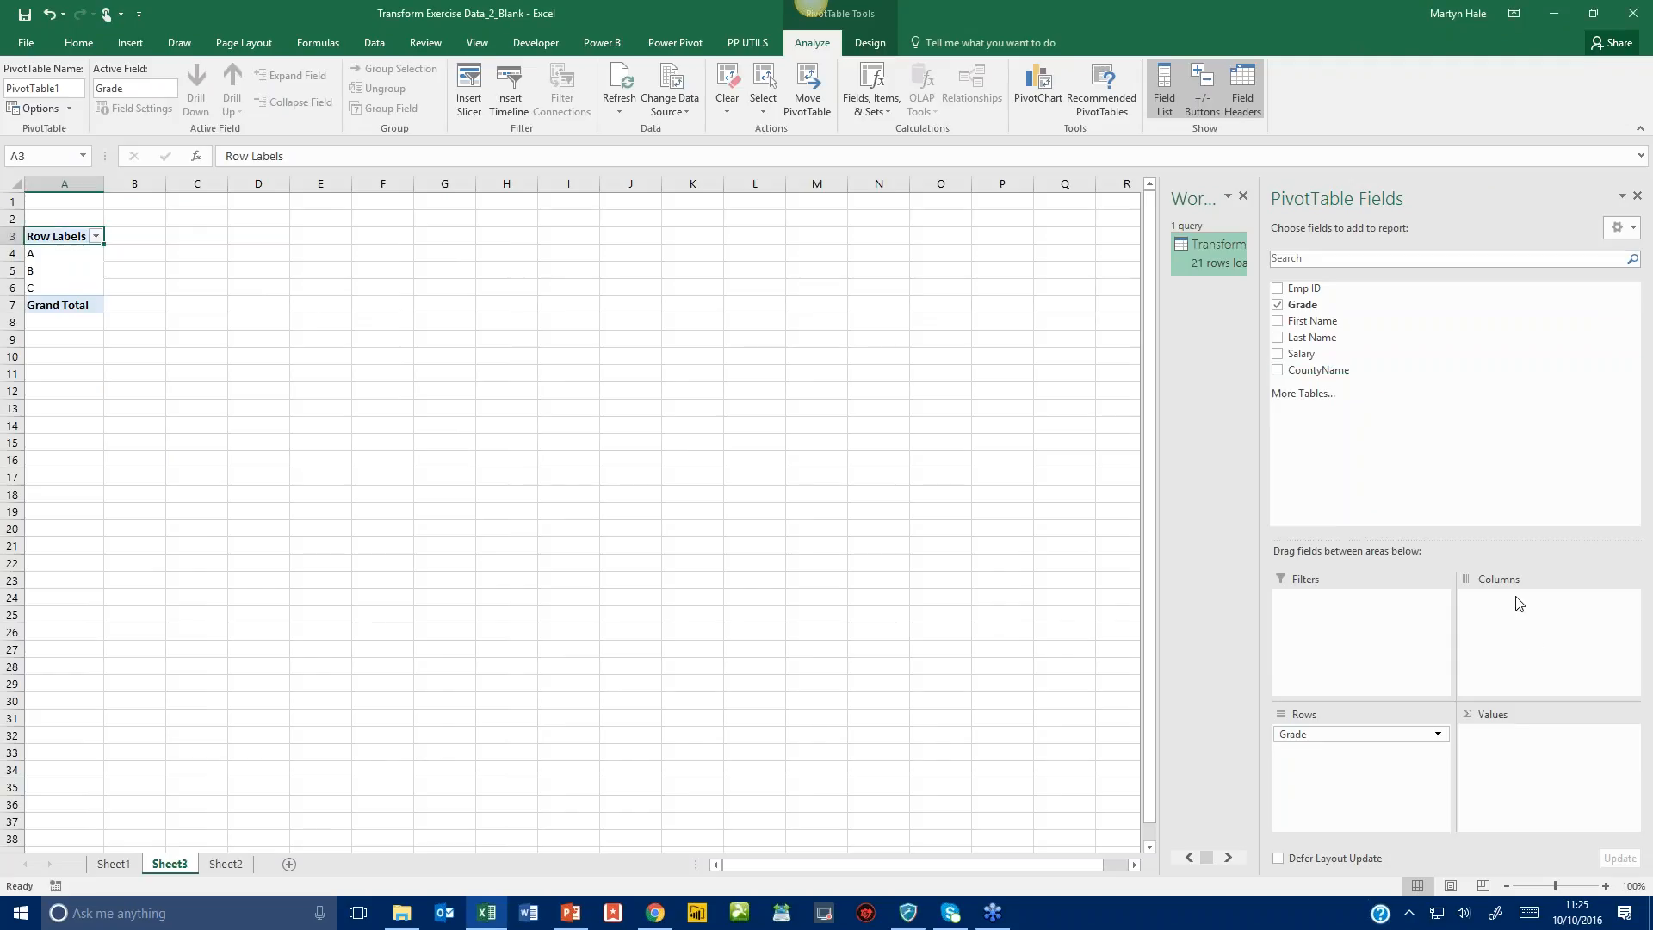
left_click_drag(1308, 372, 1526, 607)
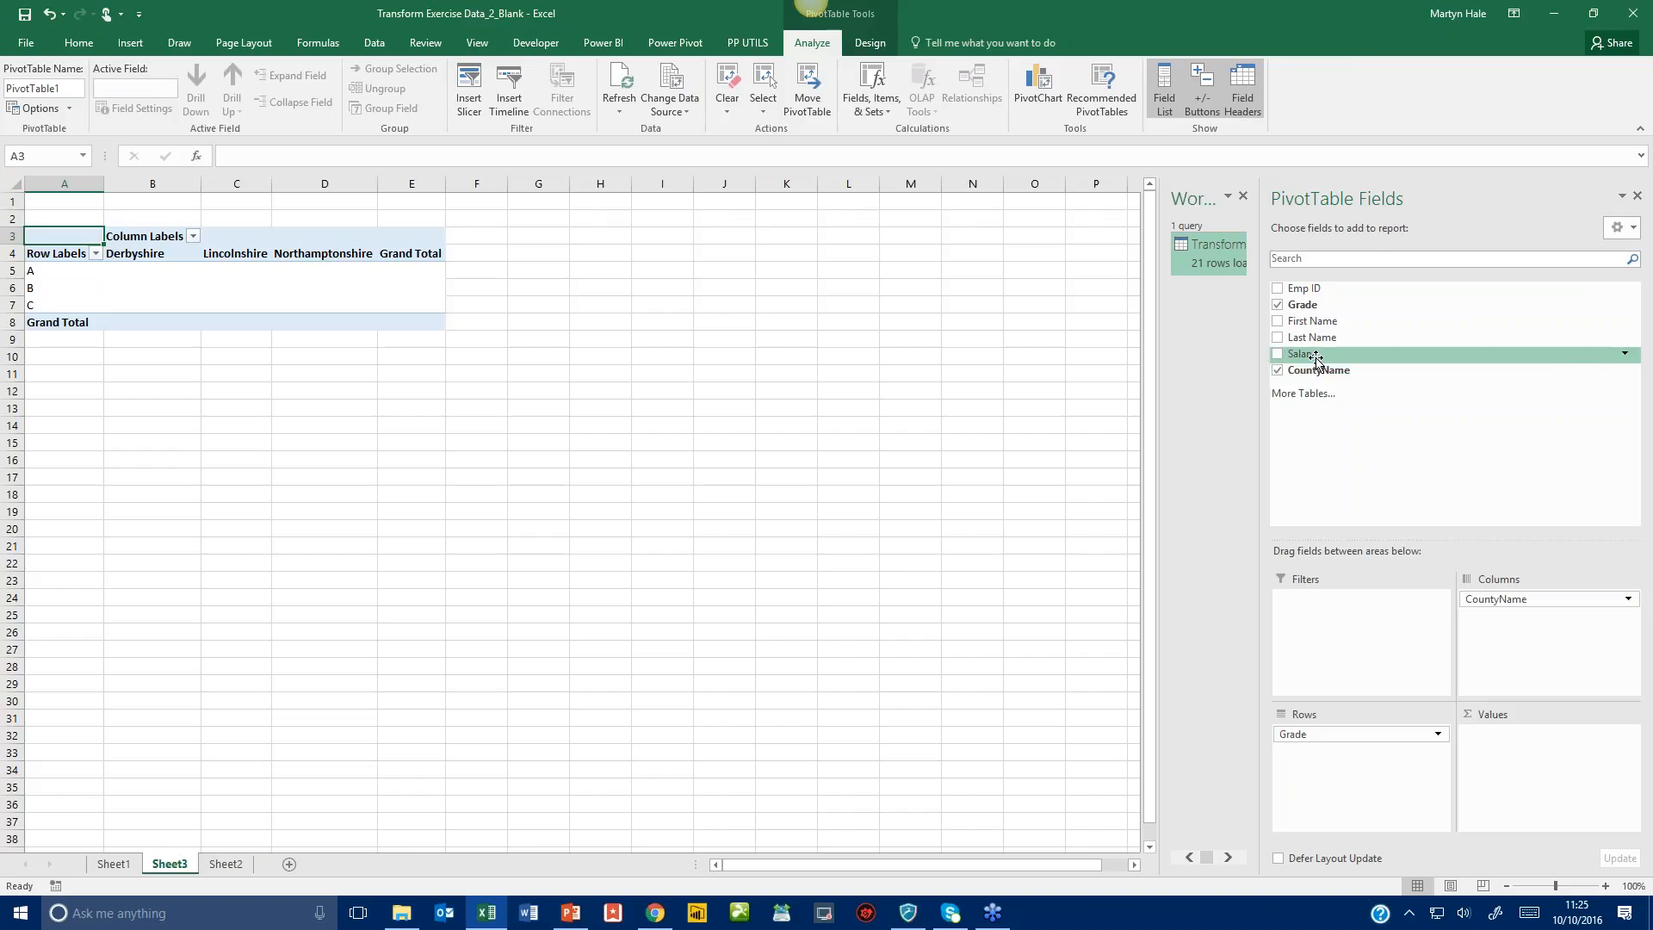
left_click_drag(1315, 362, 1600, 796)
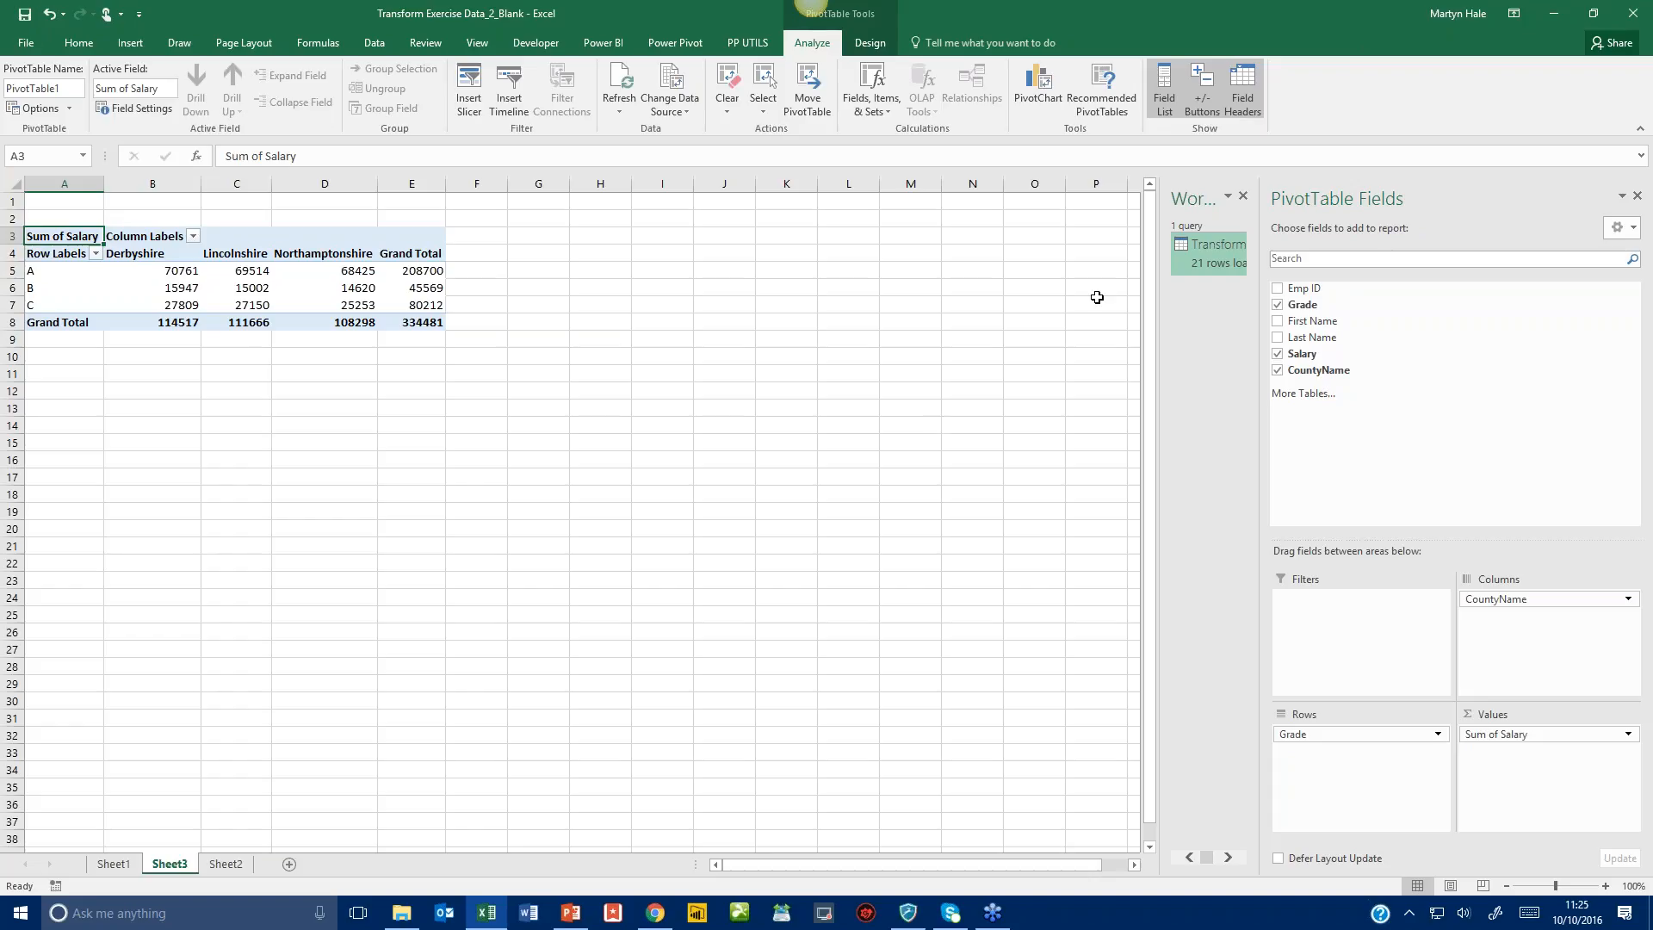
Close the workbook, switch to the Power Query Webinar deck in PowerPoint and present it from the File Transformation slide.
left_click(1634, 13)
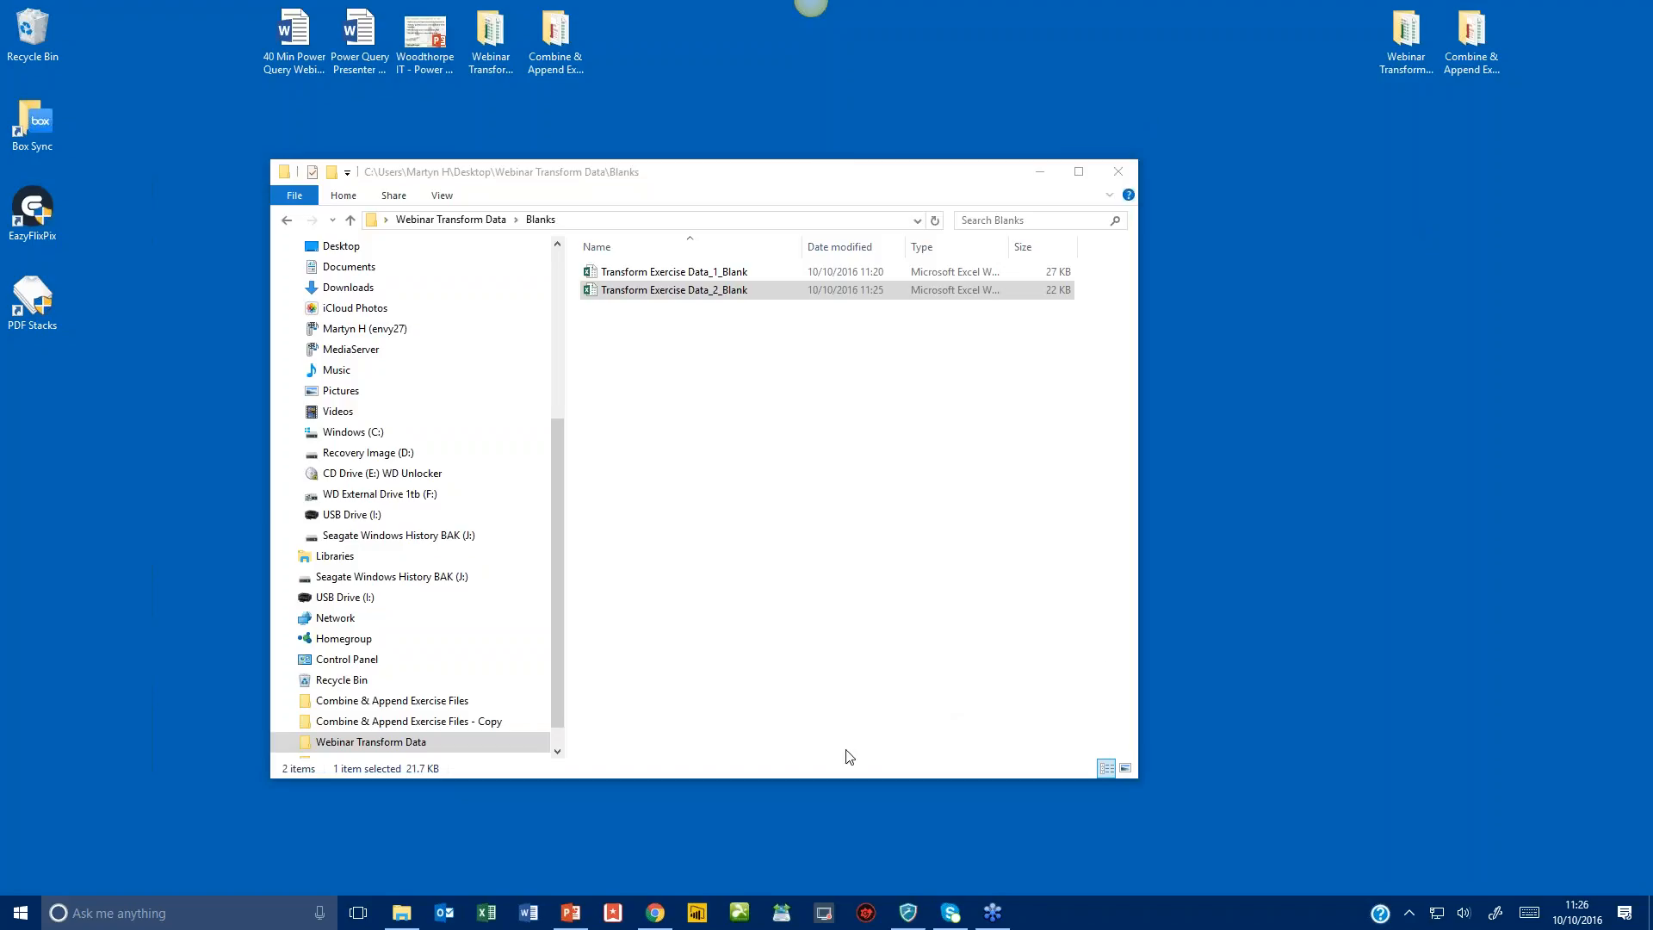
left_click(576, 920)
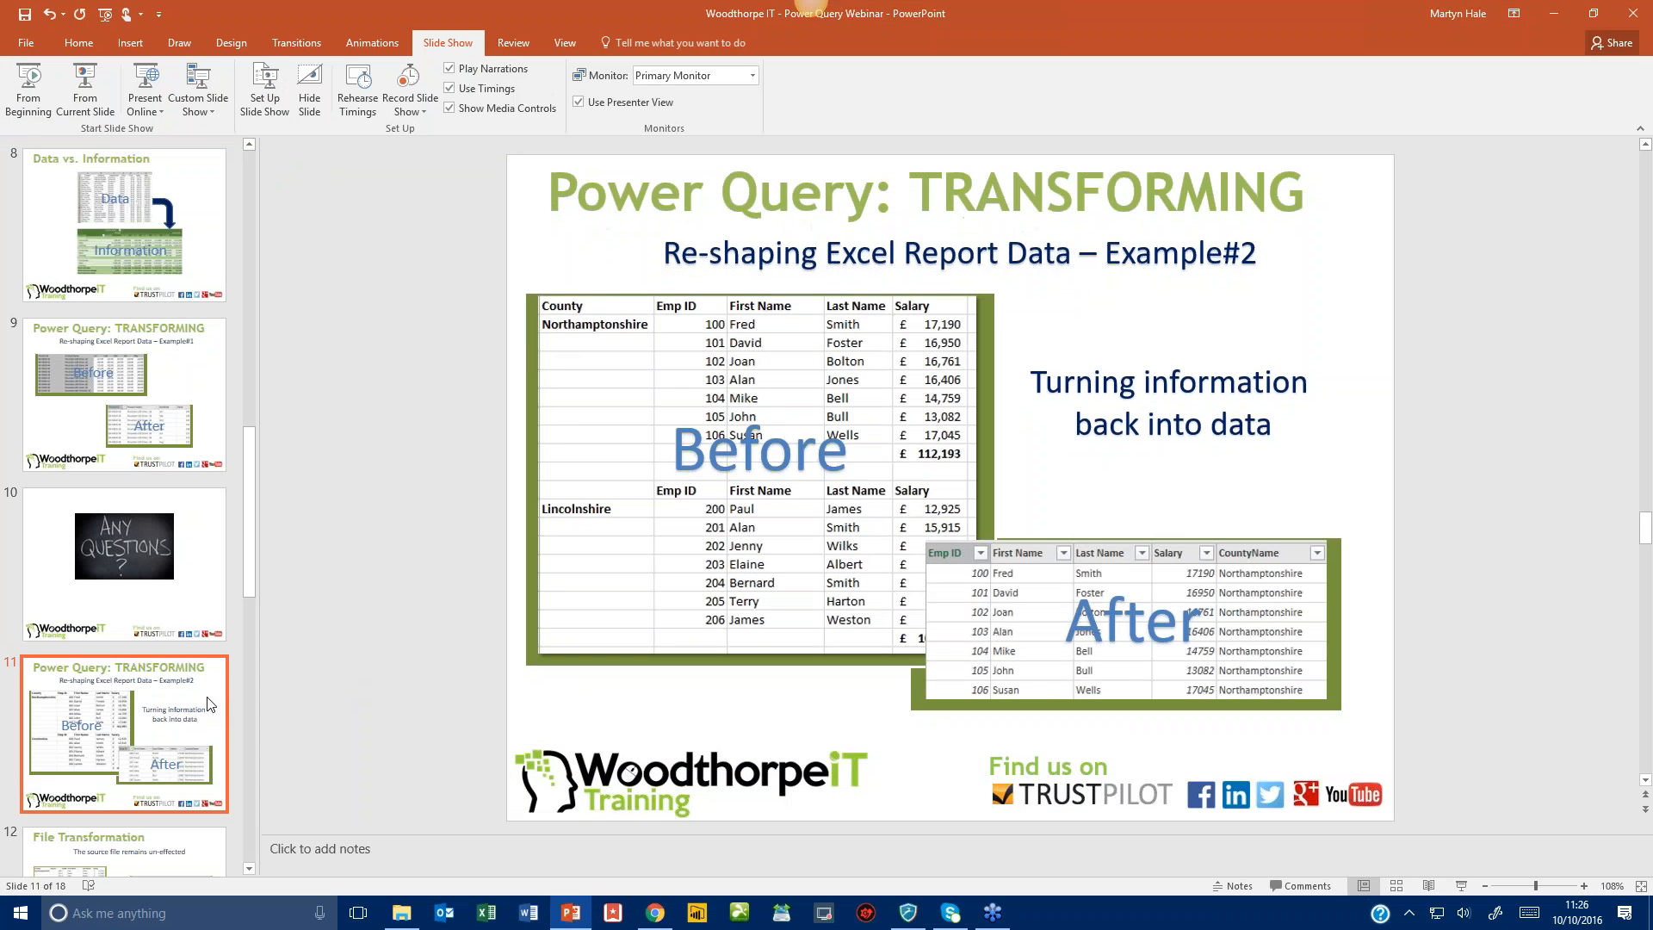
scroll(203, 704, "down", 2)
left_click(202, 680)
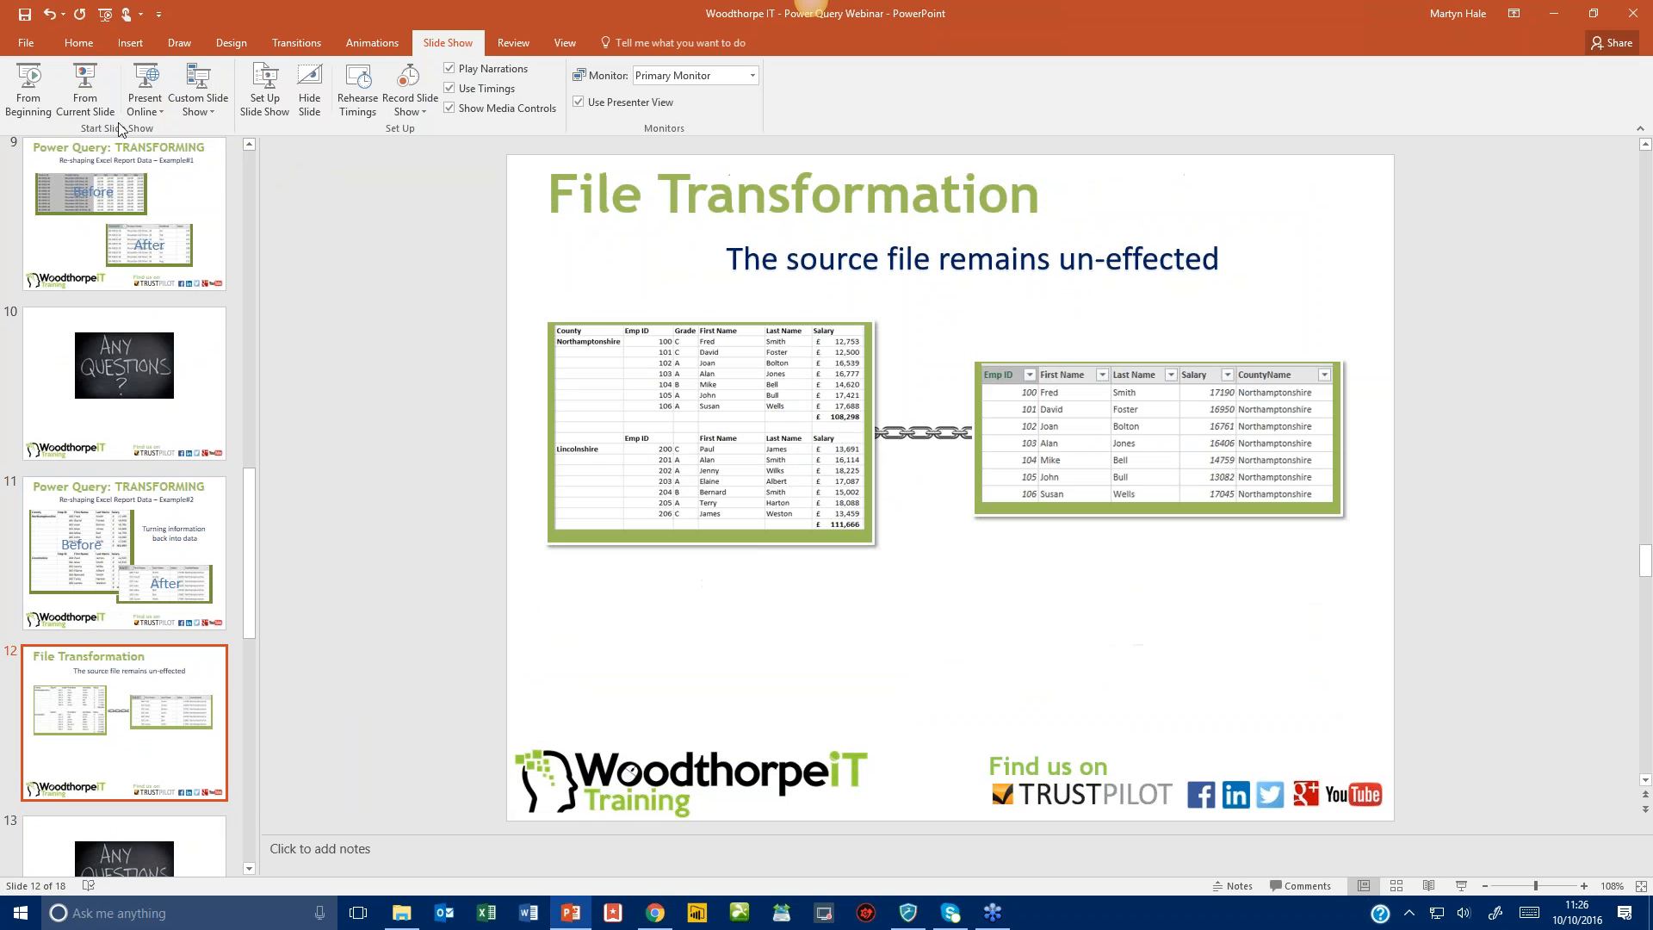
left_click(99, 115)
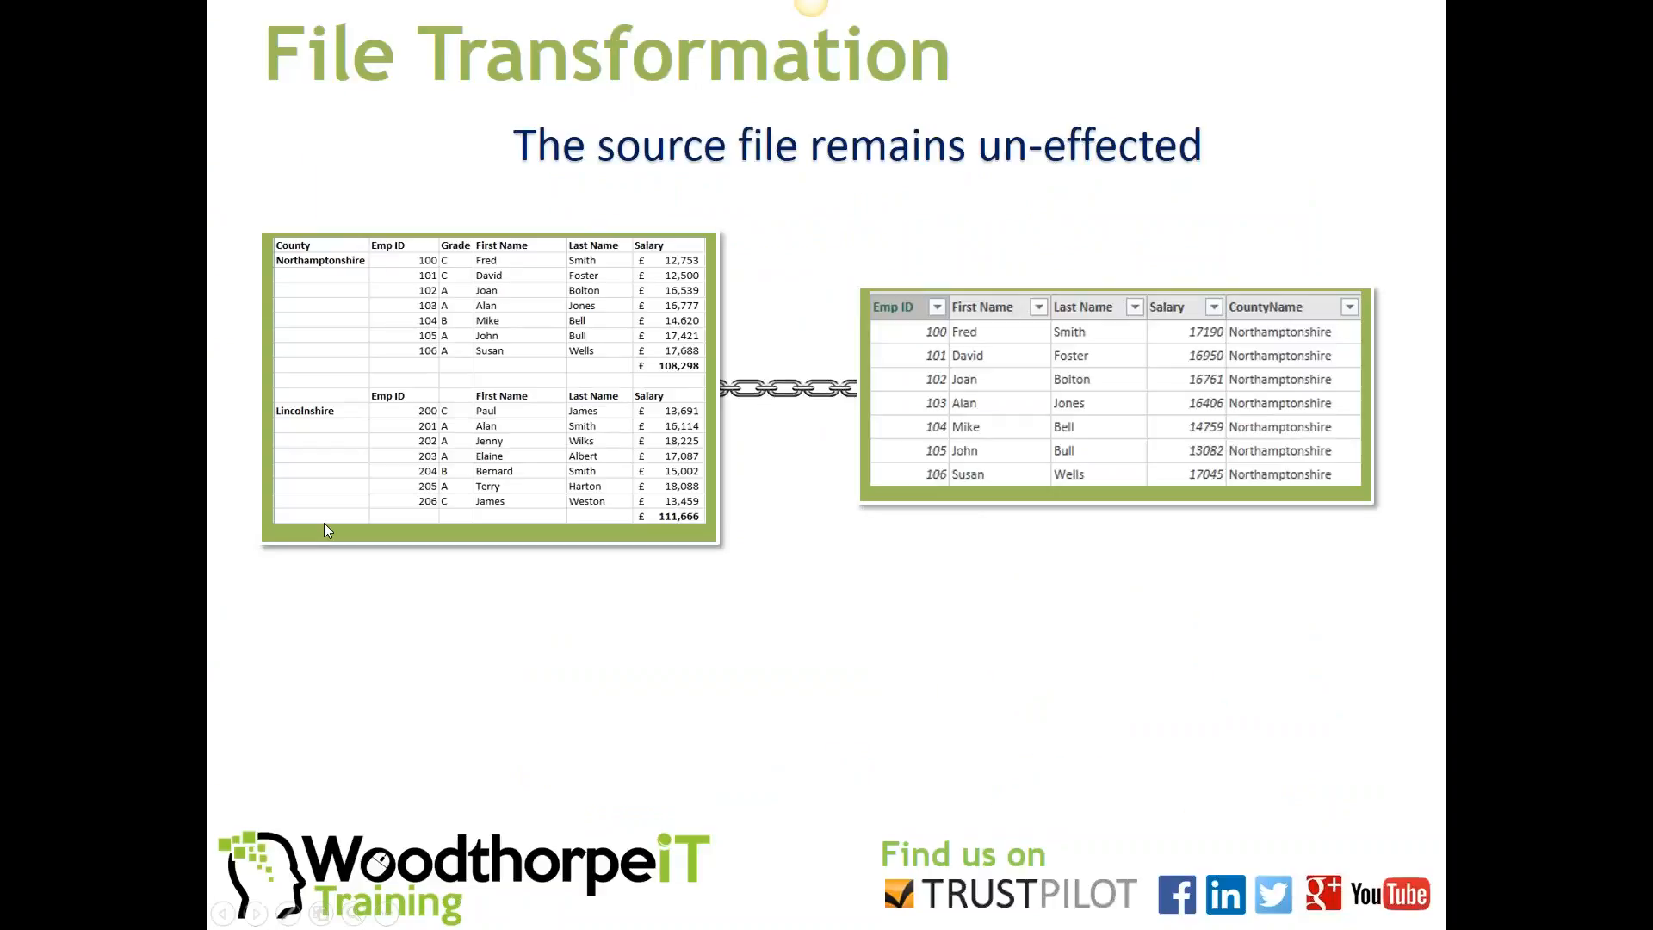
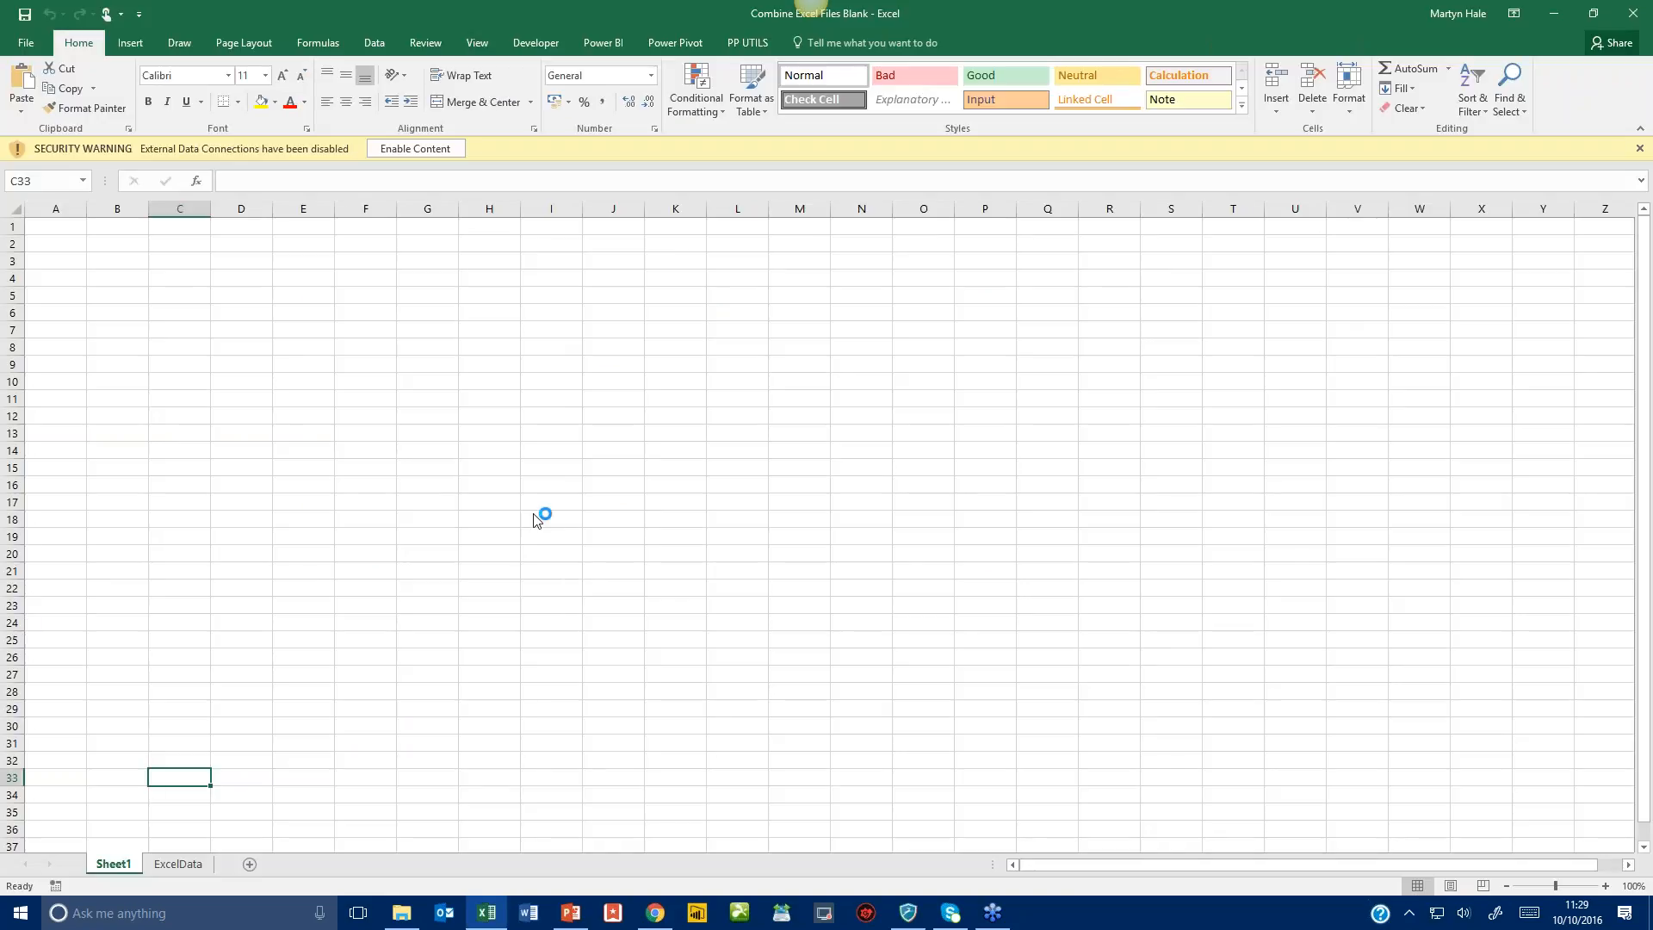
Enable the external data connections in the Combine Excel Files Blank workbook and show the ExcelData sheet.
left_click(400, 150)
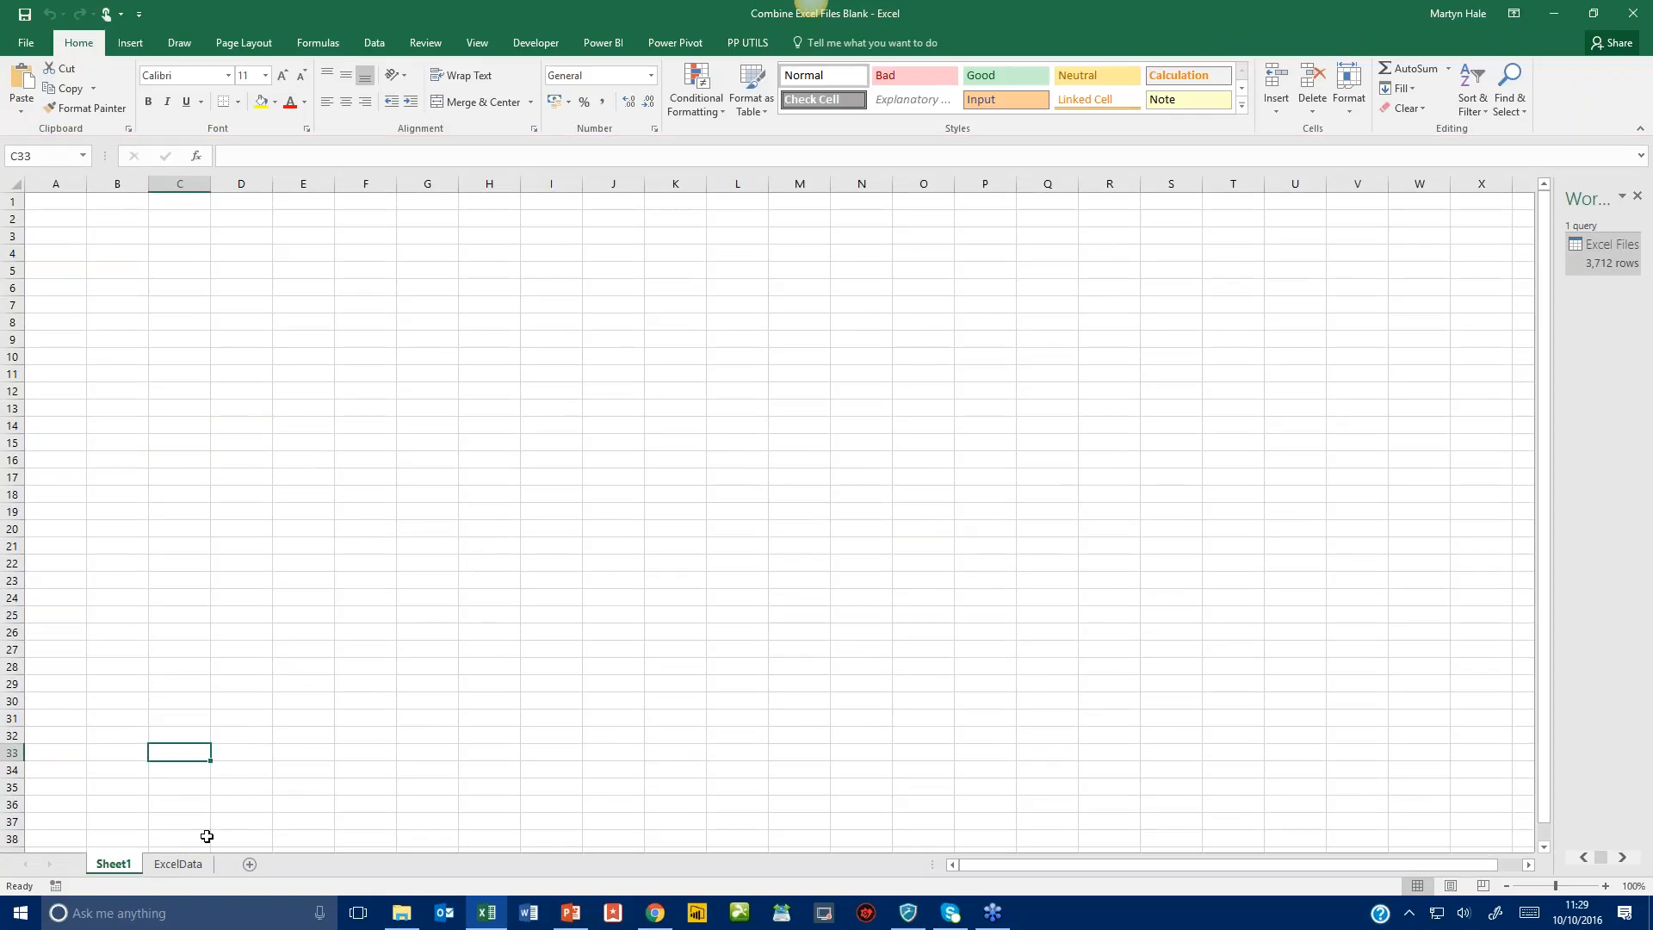
left_click(178, 864)
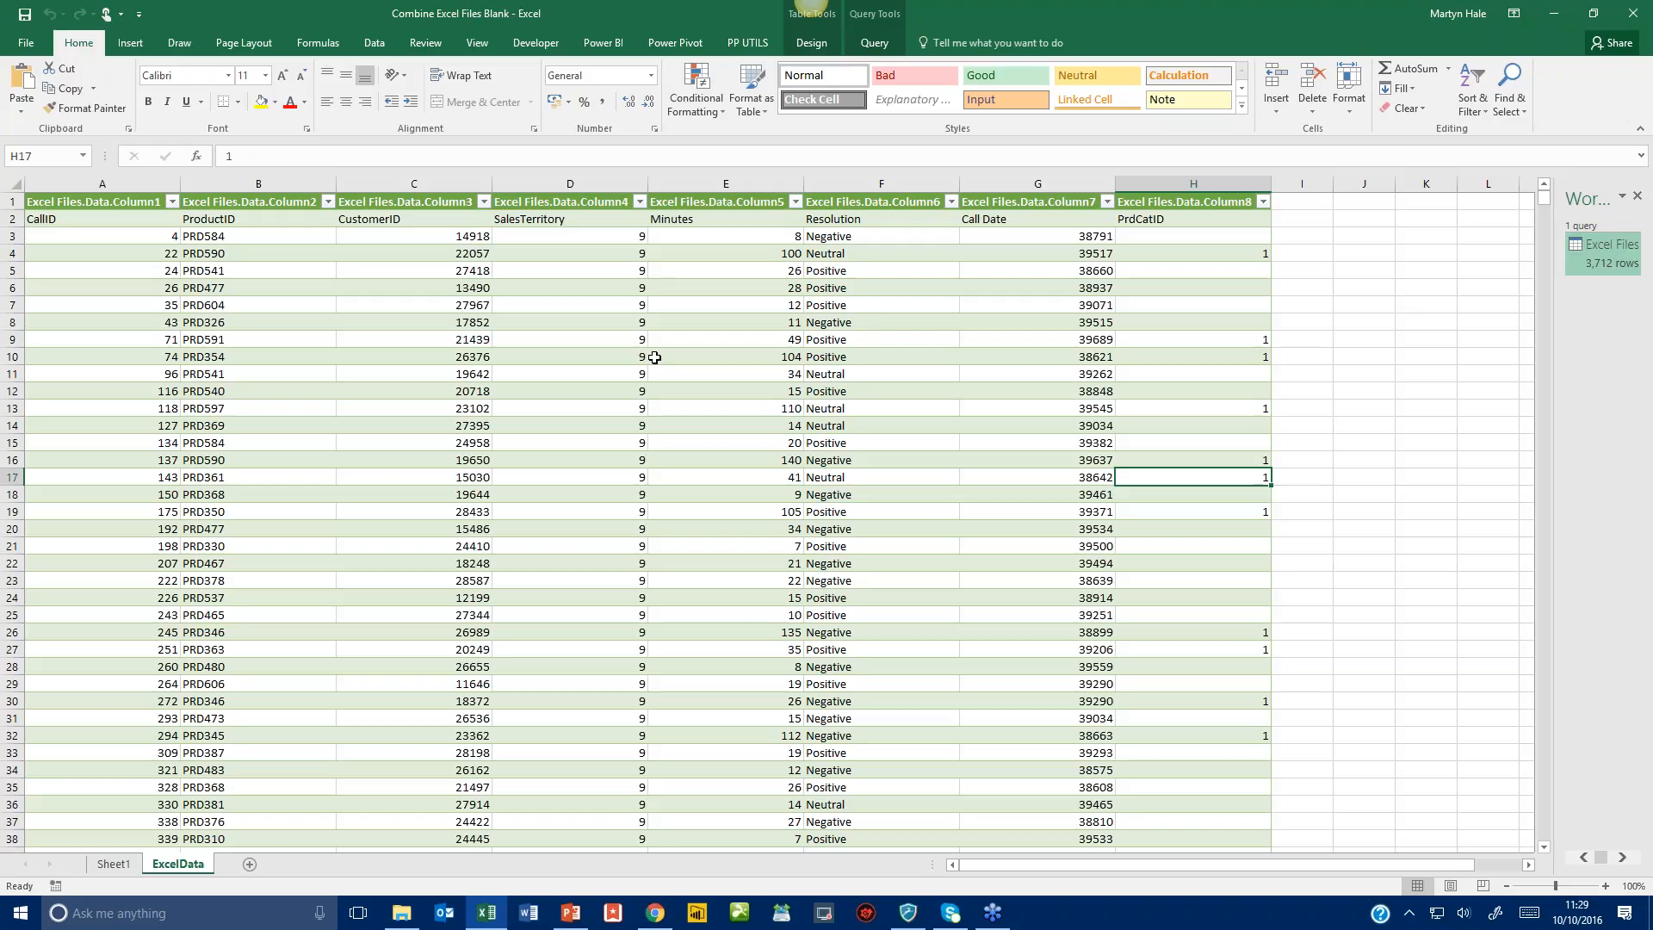
left_click(377, 46)
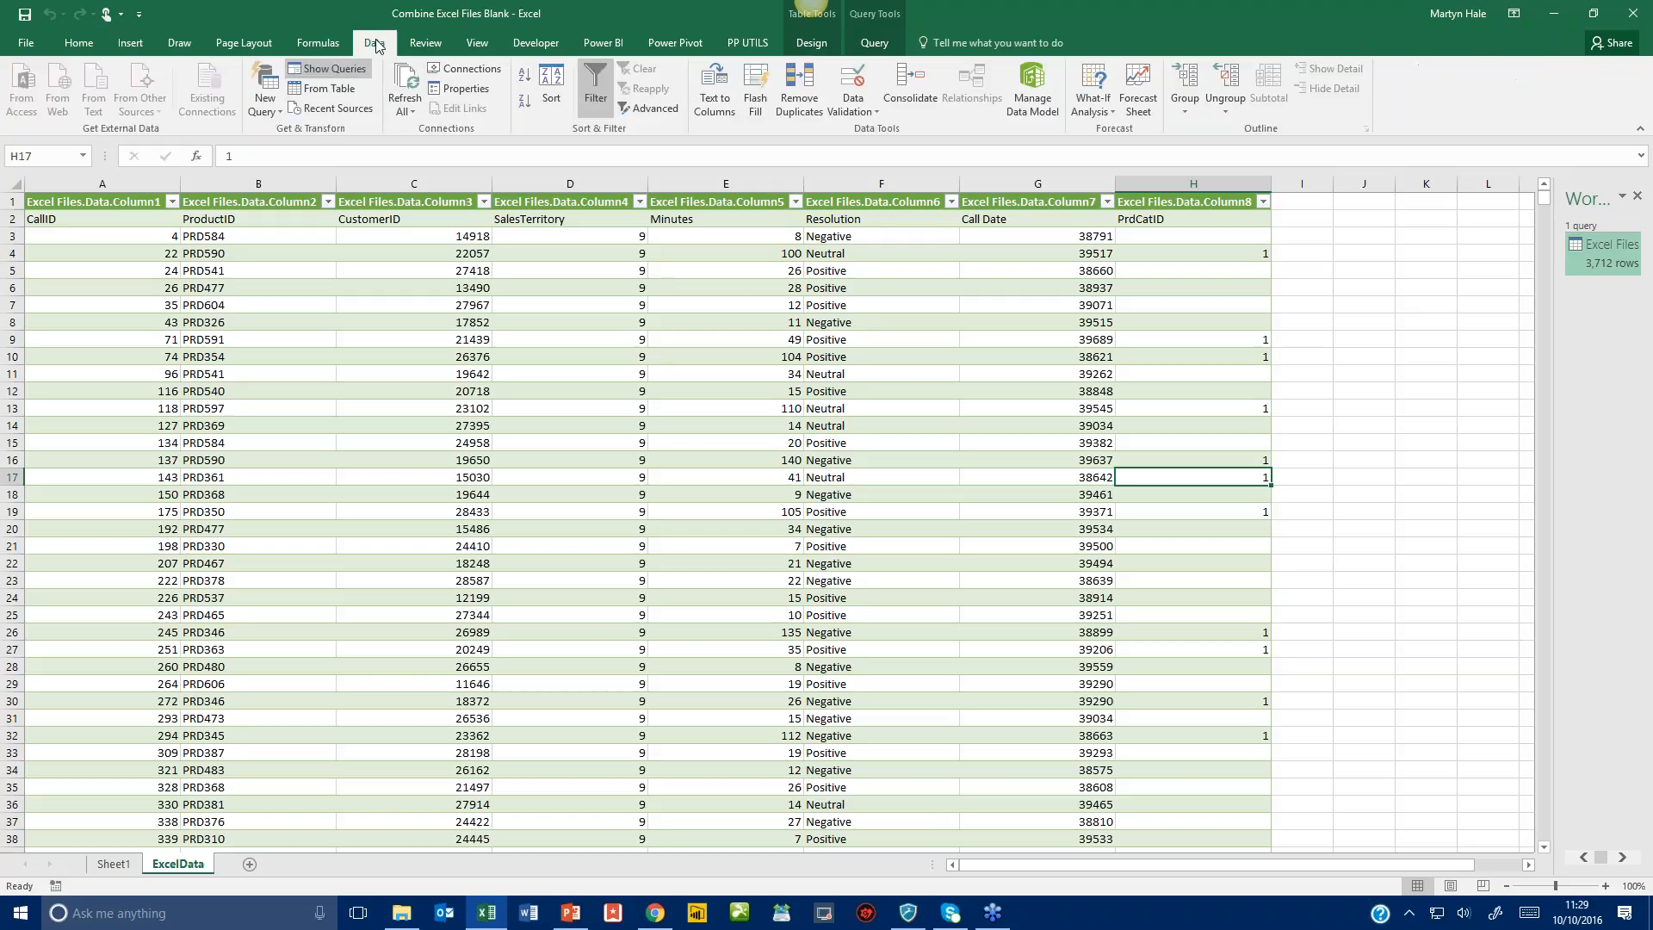
left_click(272, 108)
mouse_move(279, 136)
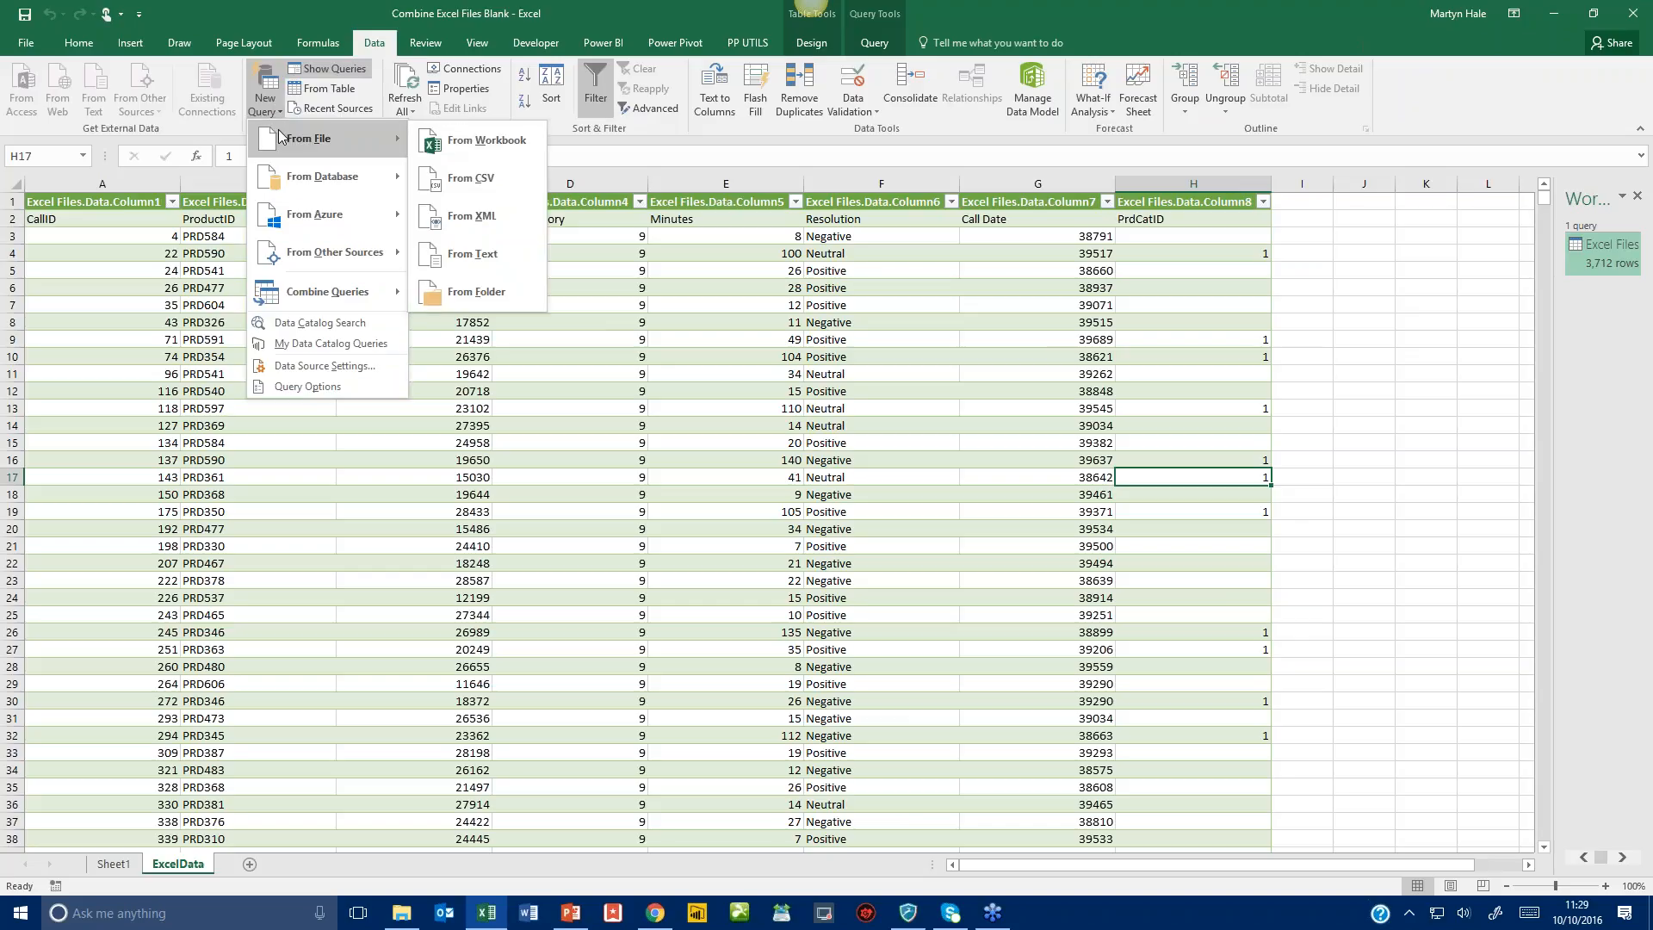
left_click(464, 293)
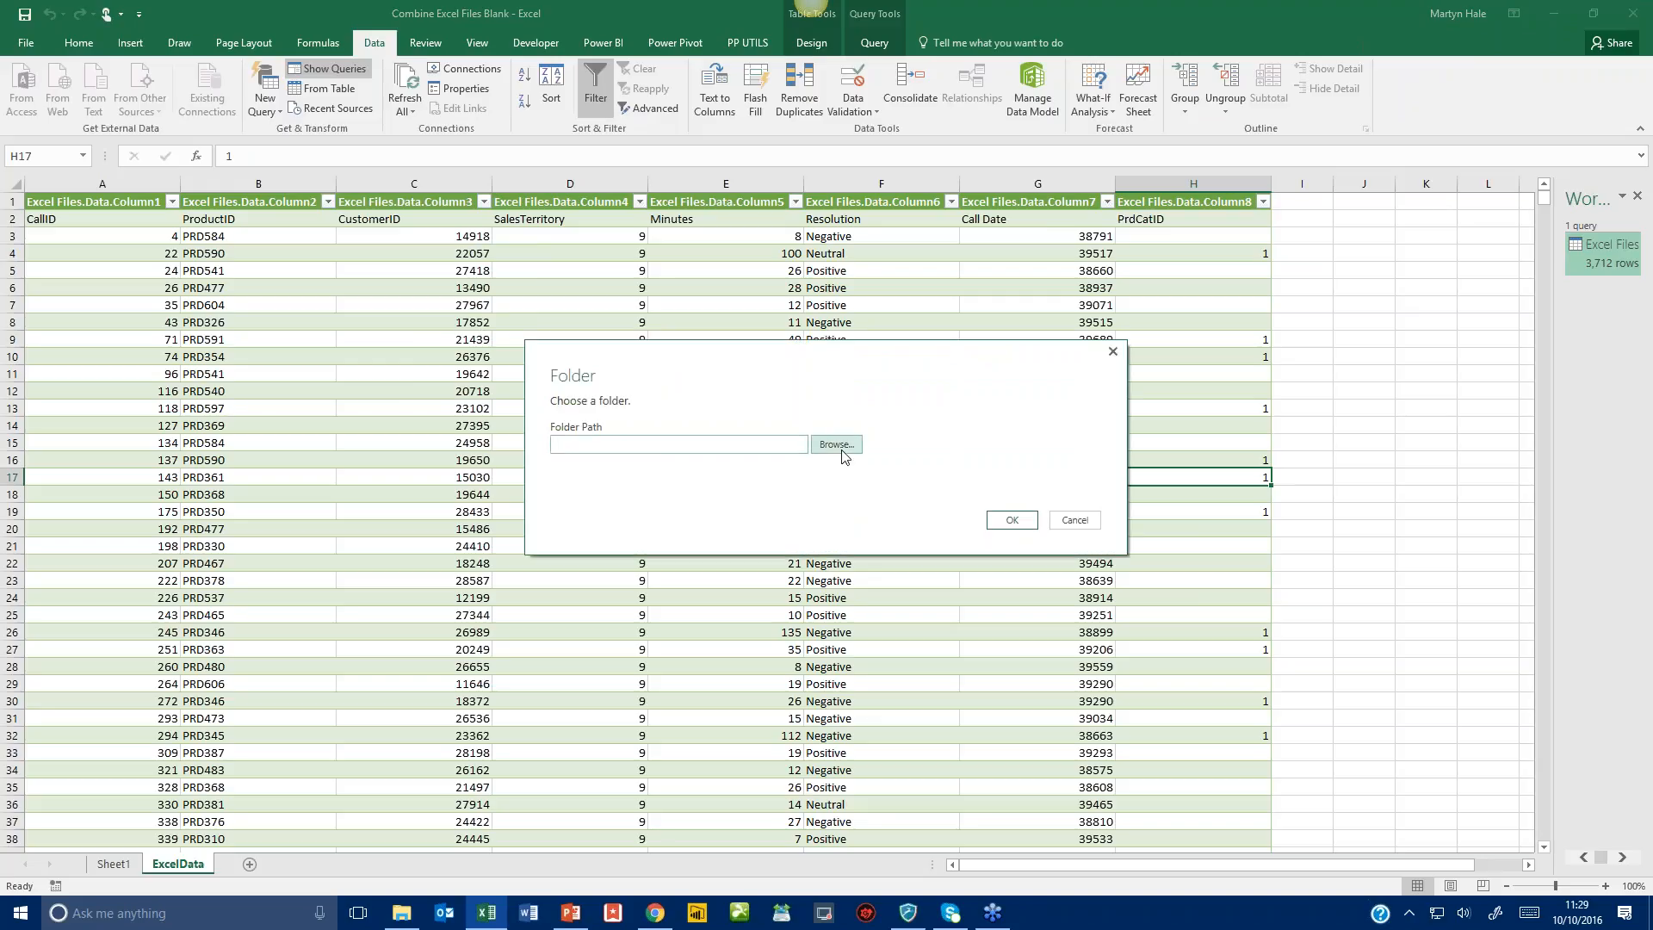
left_click(837, 445)
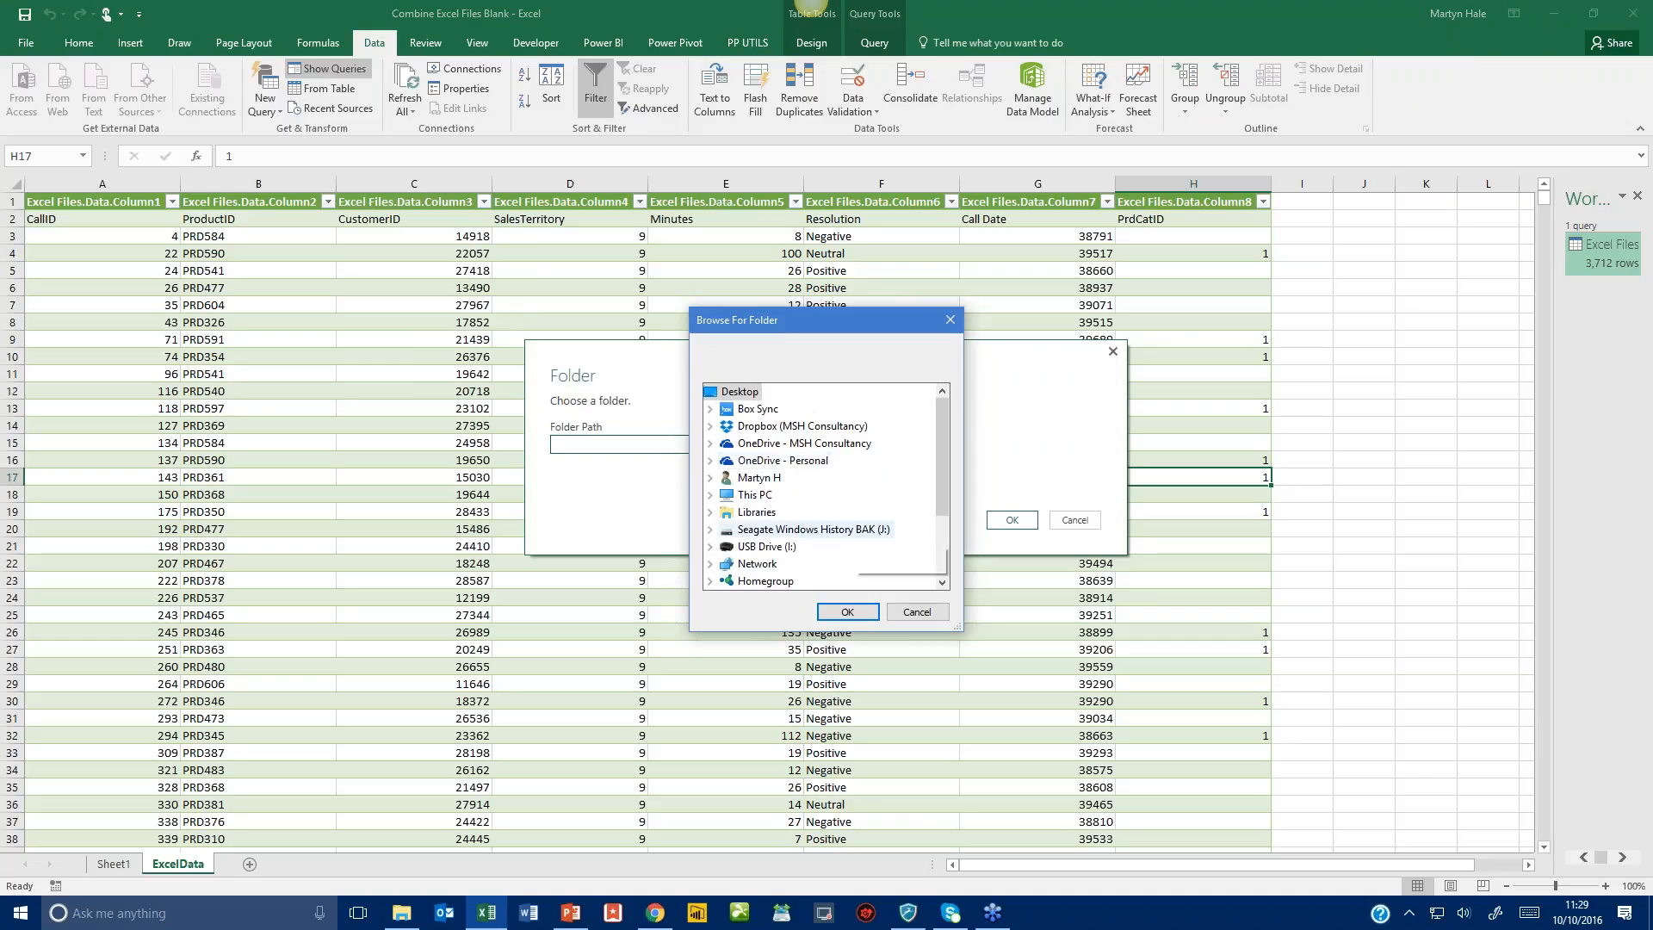
left_click(916, 611)
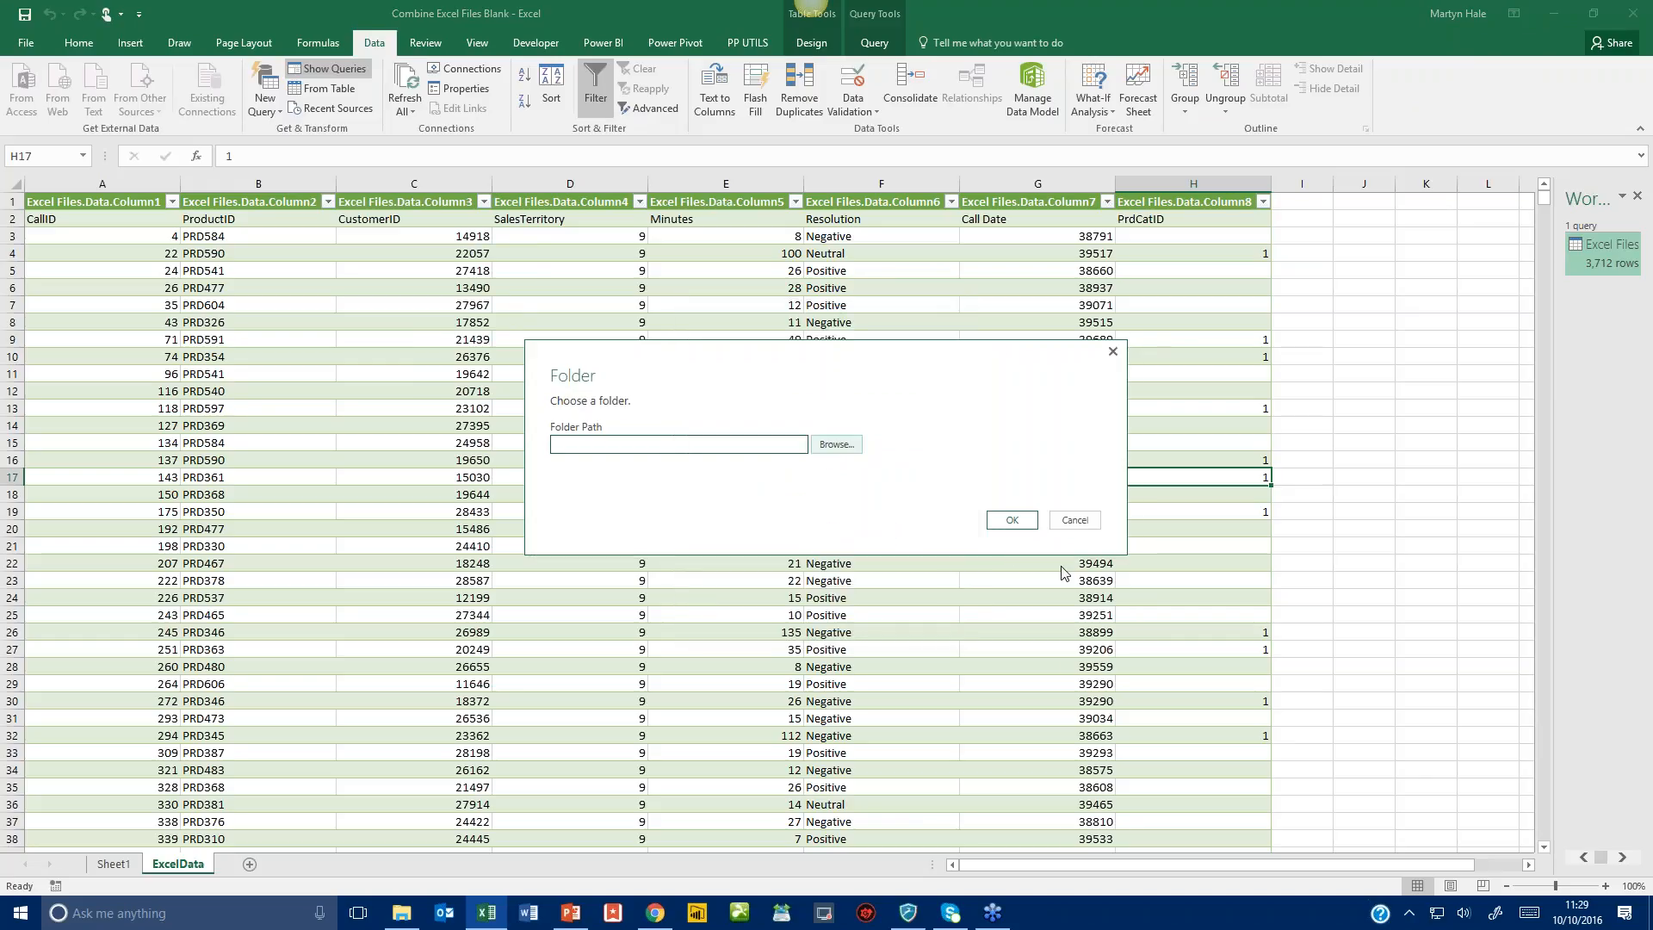
left_click(1076, 520)
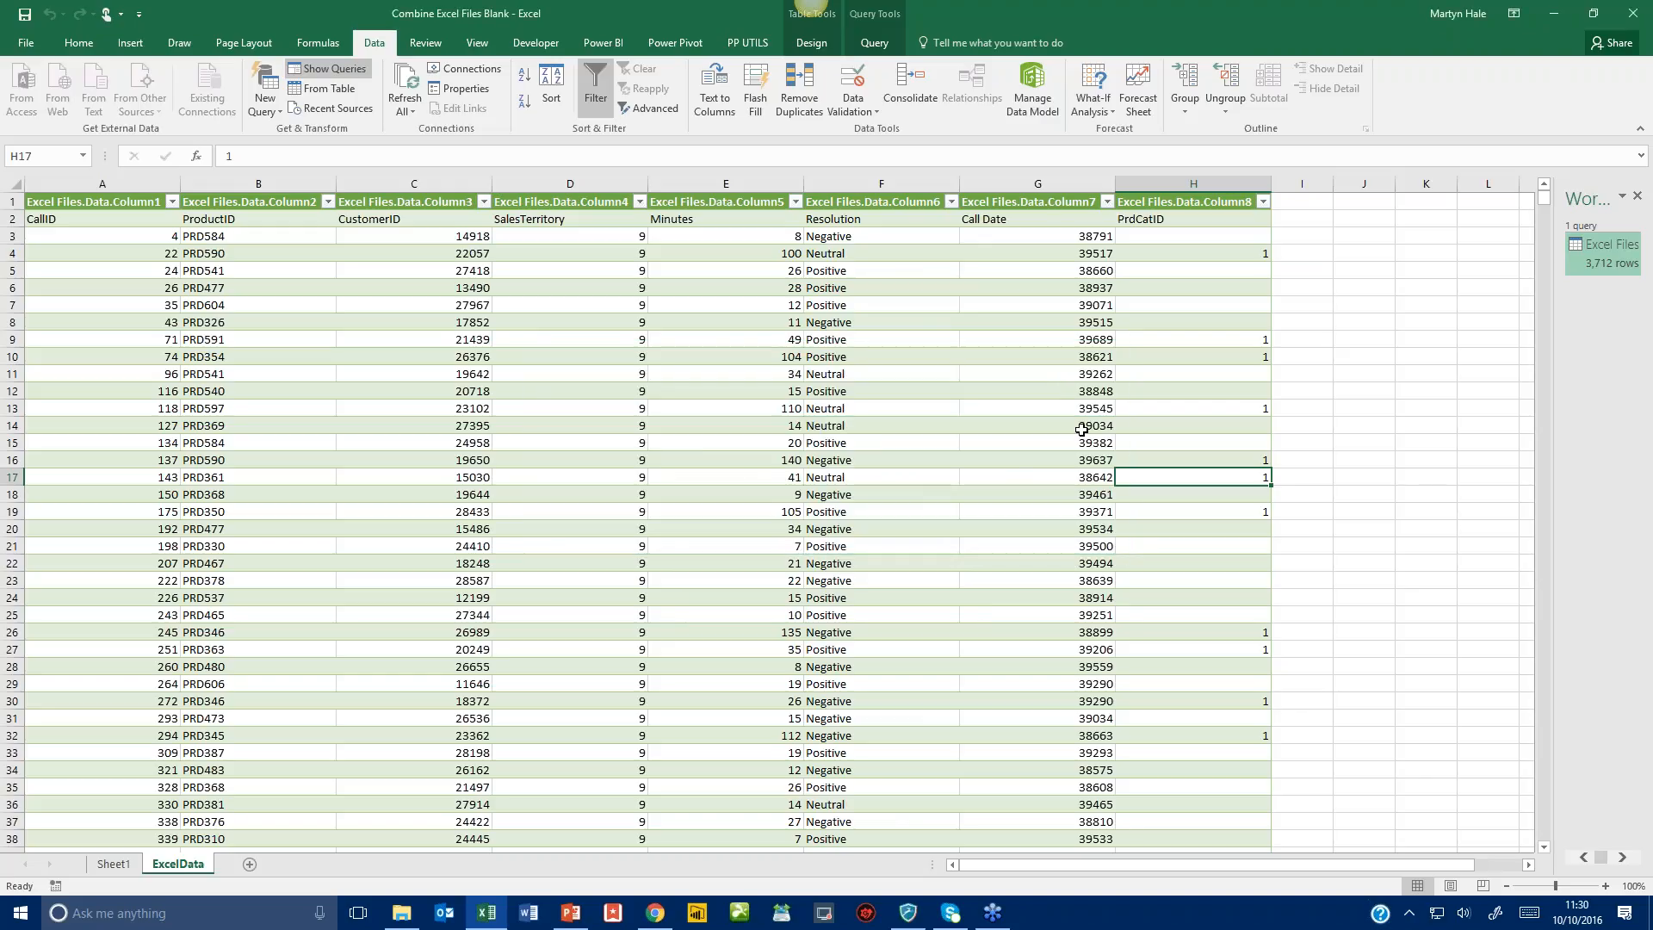
Open the Excel Files query for editing and use its first row as column headers.
left_click(1574, 33)
left_click(1611, 261)
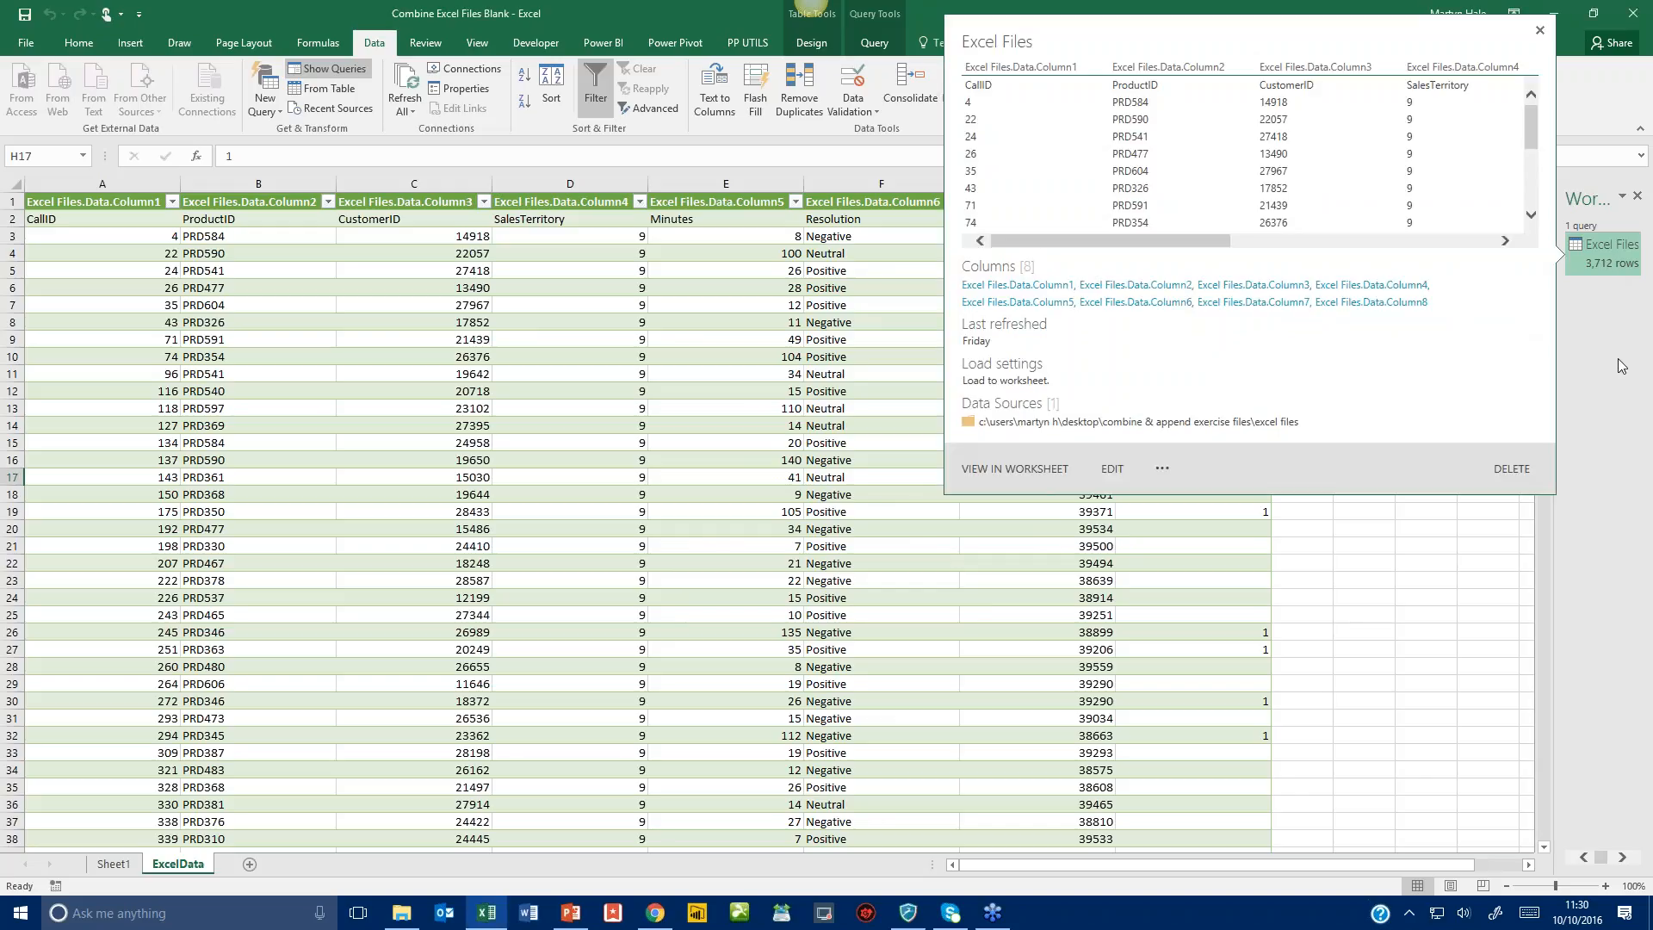
left_click_drag(1555, 421, 1248, 447)
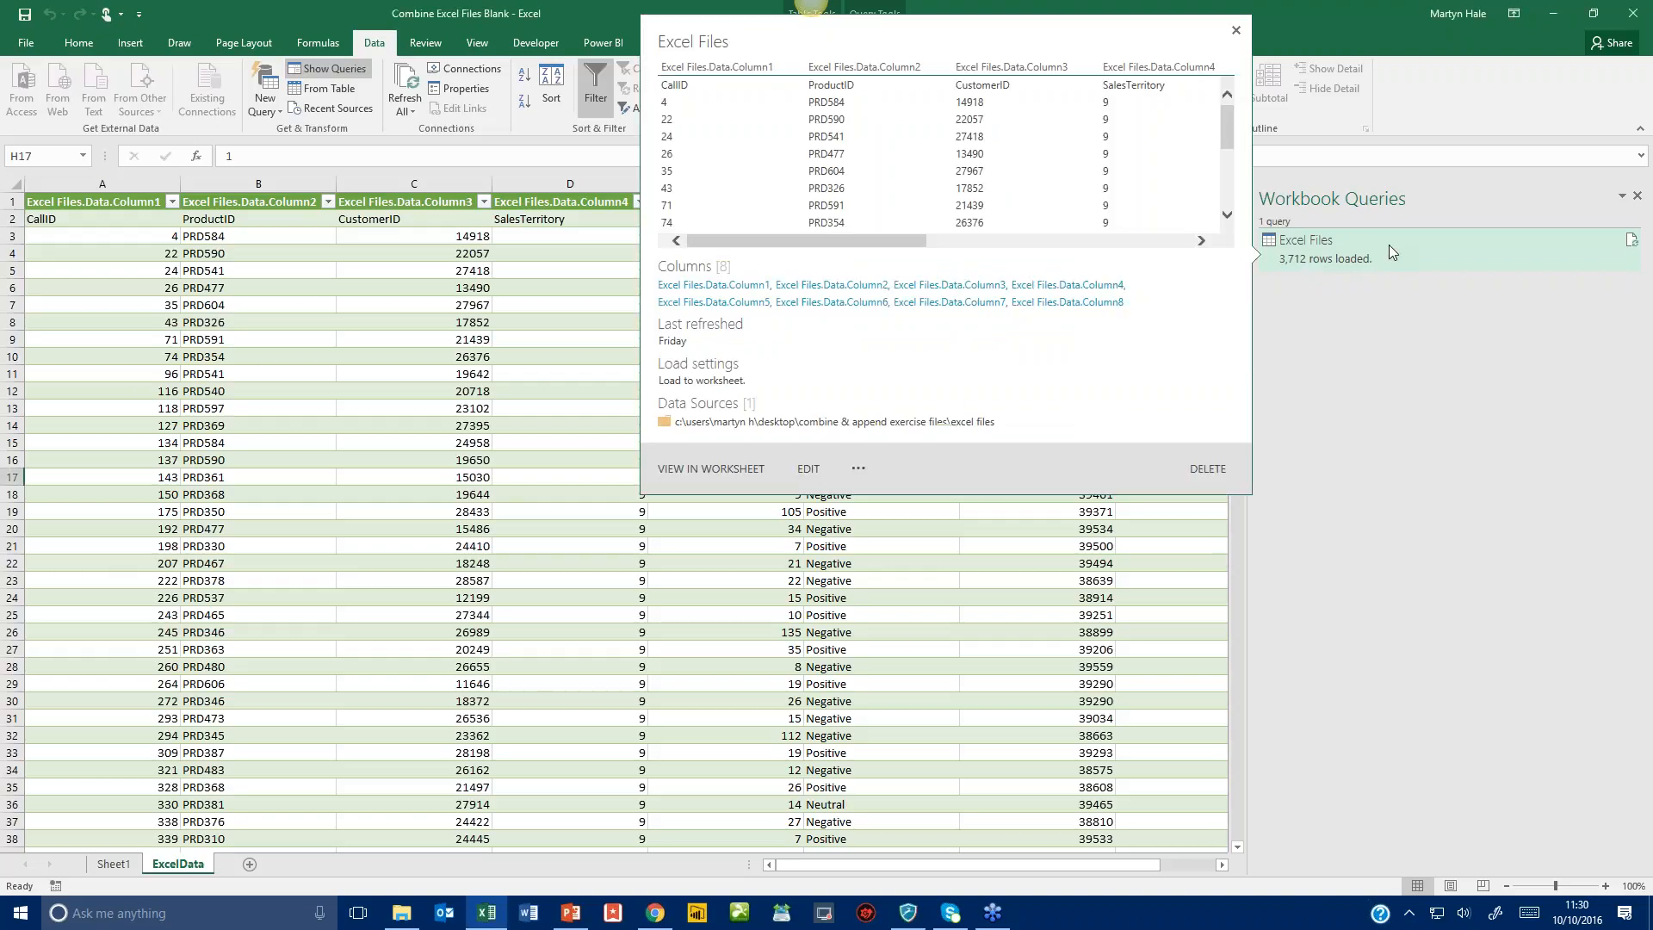
right_click(1419, 261)
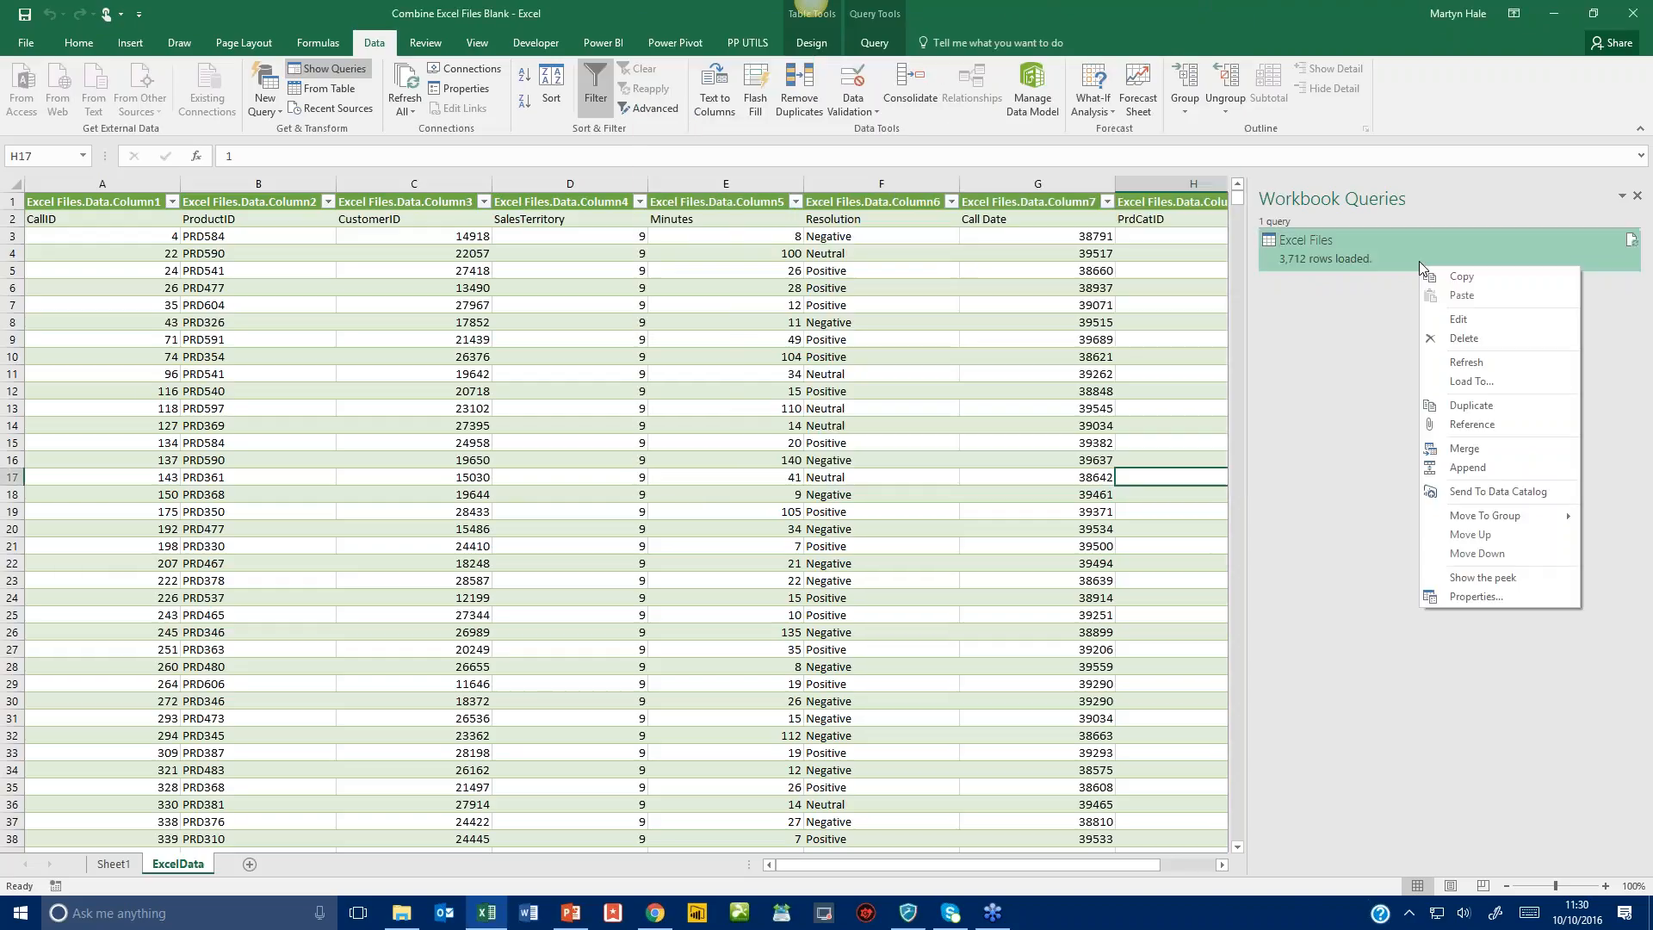
left_click(1452, 323)
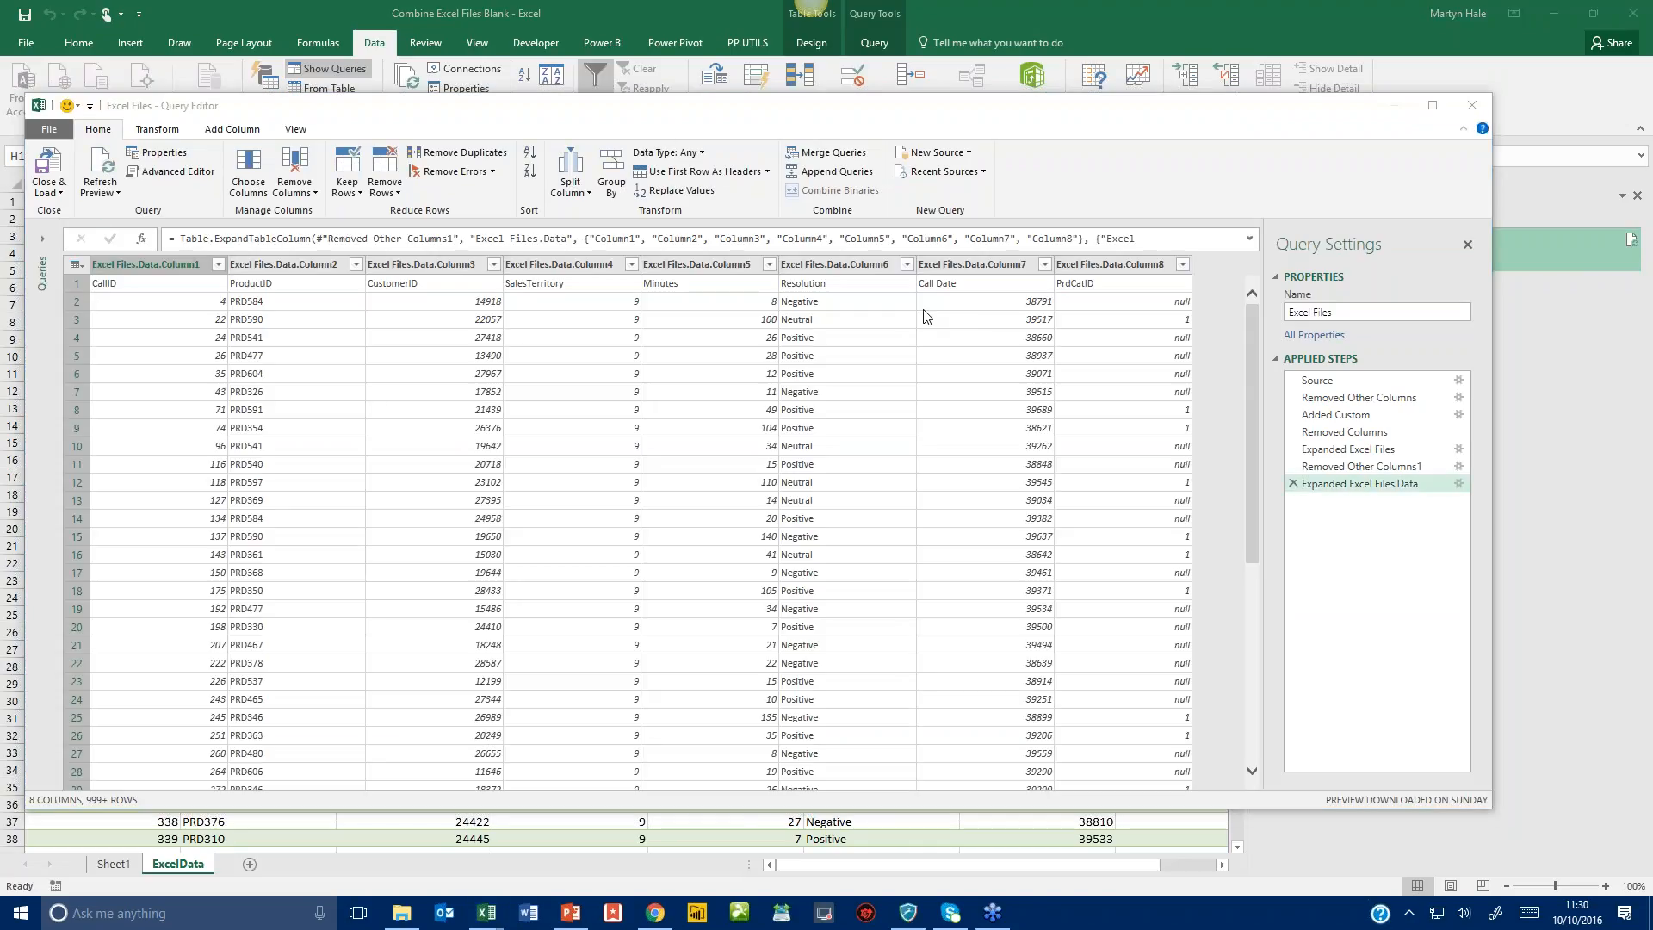
mouse_move(769, 107)
left_mouse_down()
mouse_move(787, 48)
mouse_move(768, 102)
left_mouse_up()
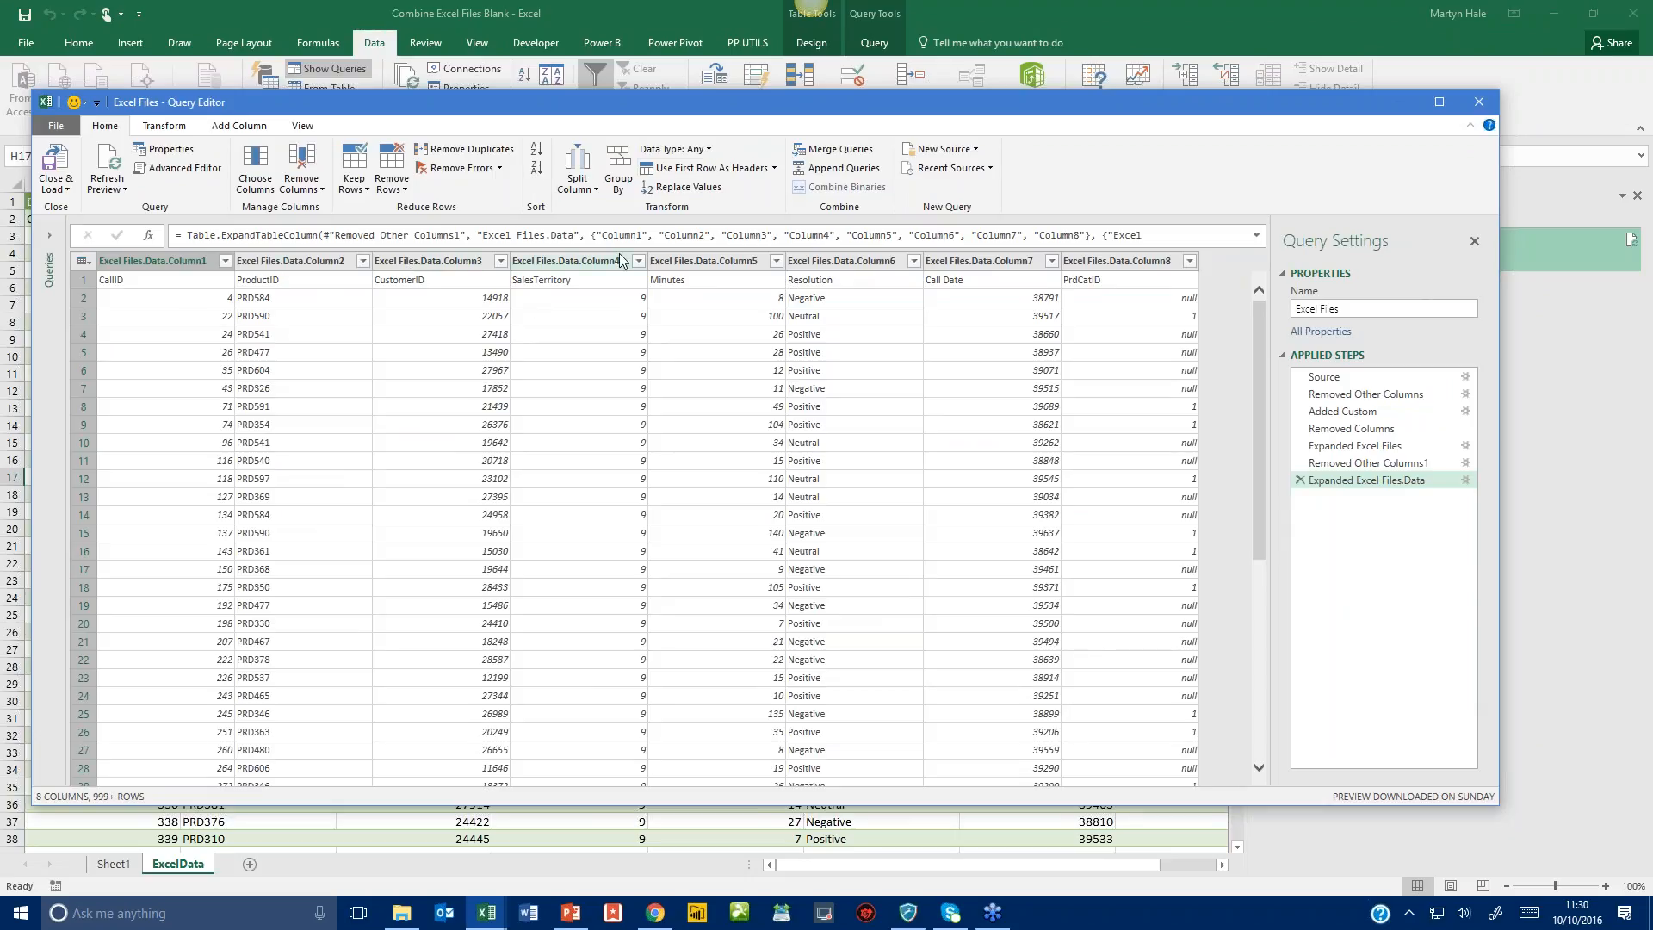
left_click(674, 171)
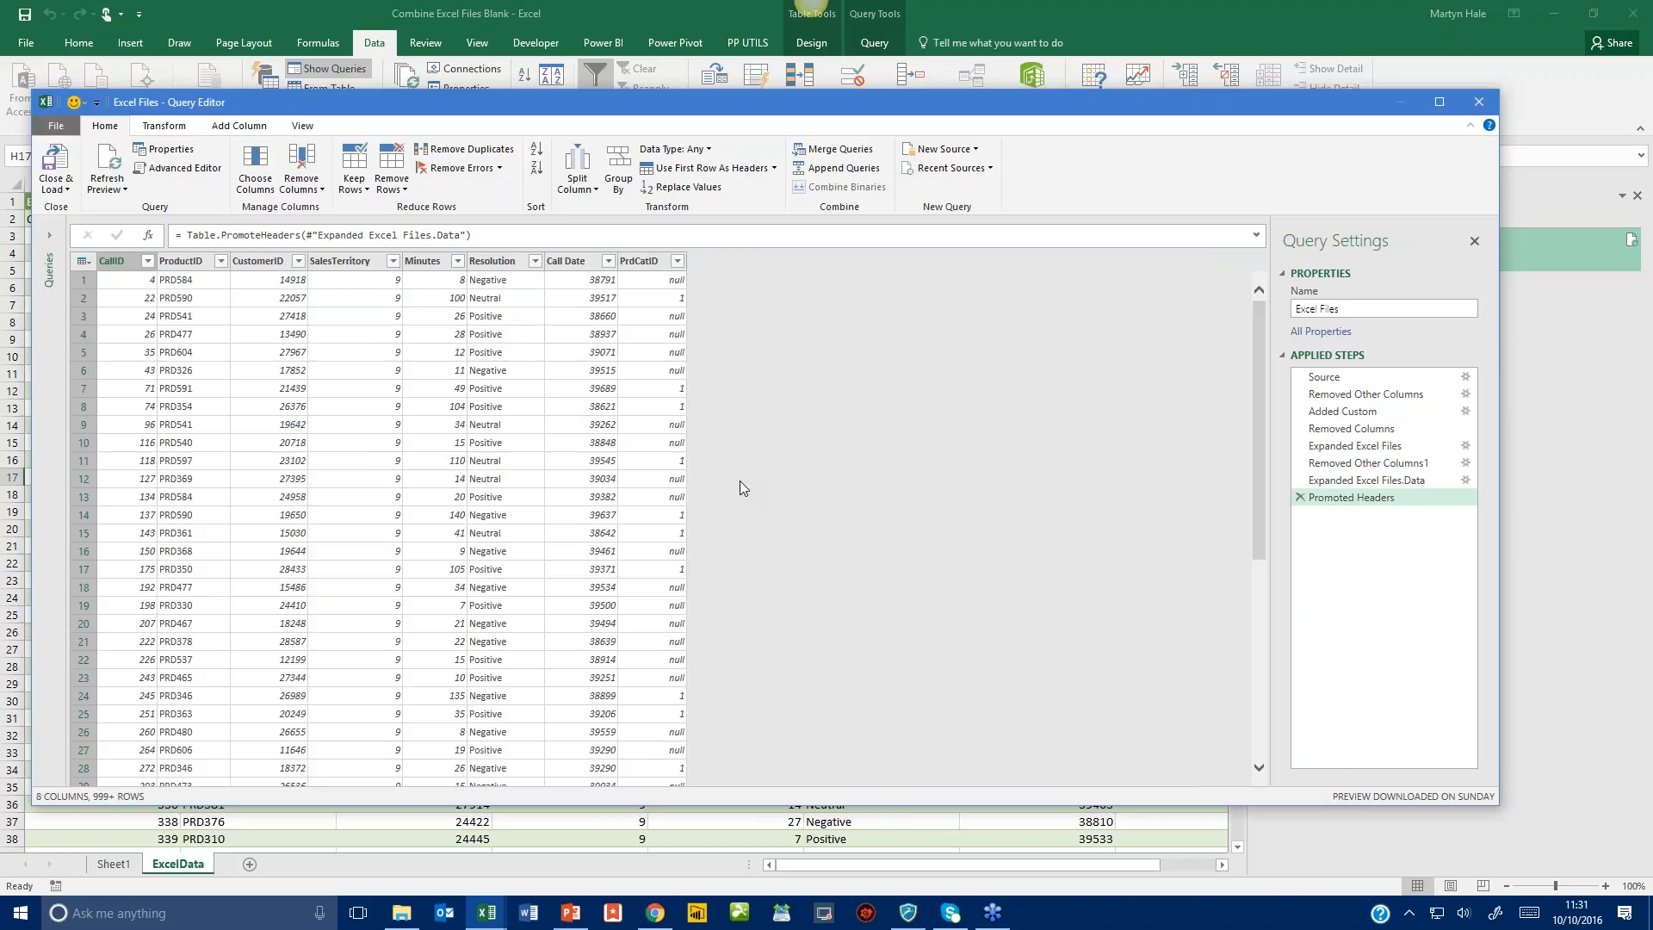
Remove the Resolution and PrdCatID columns from the Excel Files query.
left_click(489, 261)
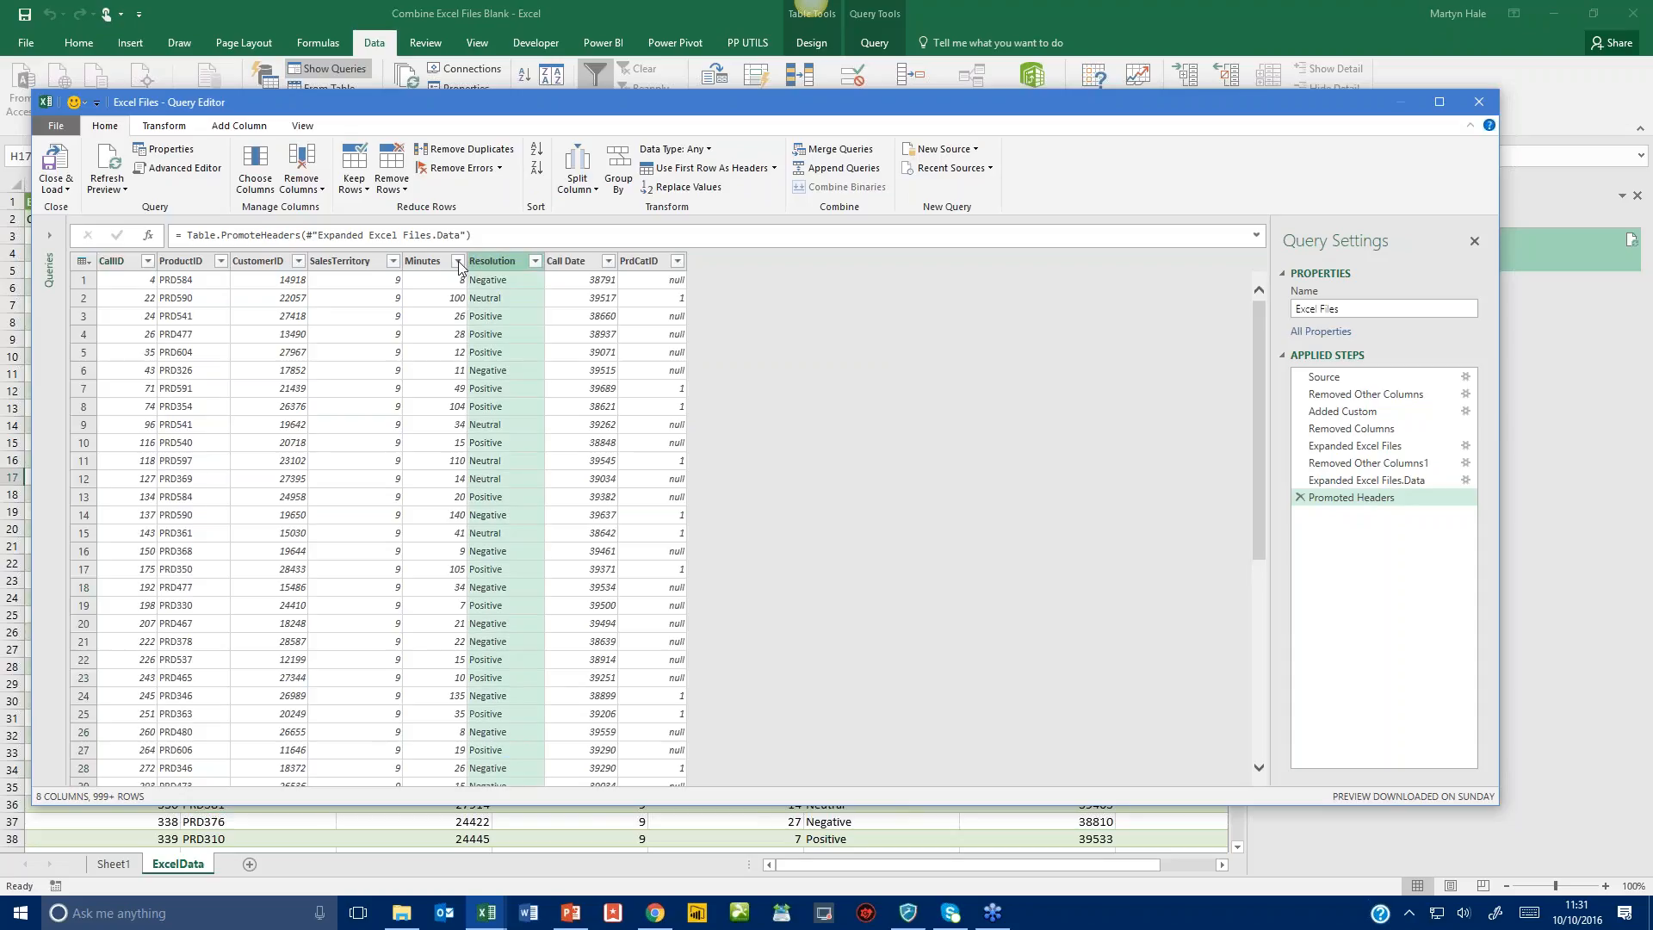
left_click(302, 159)
left_click(558, 264)
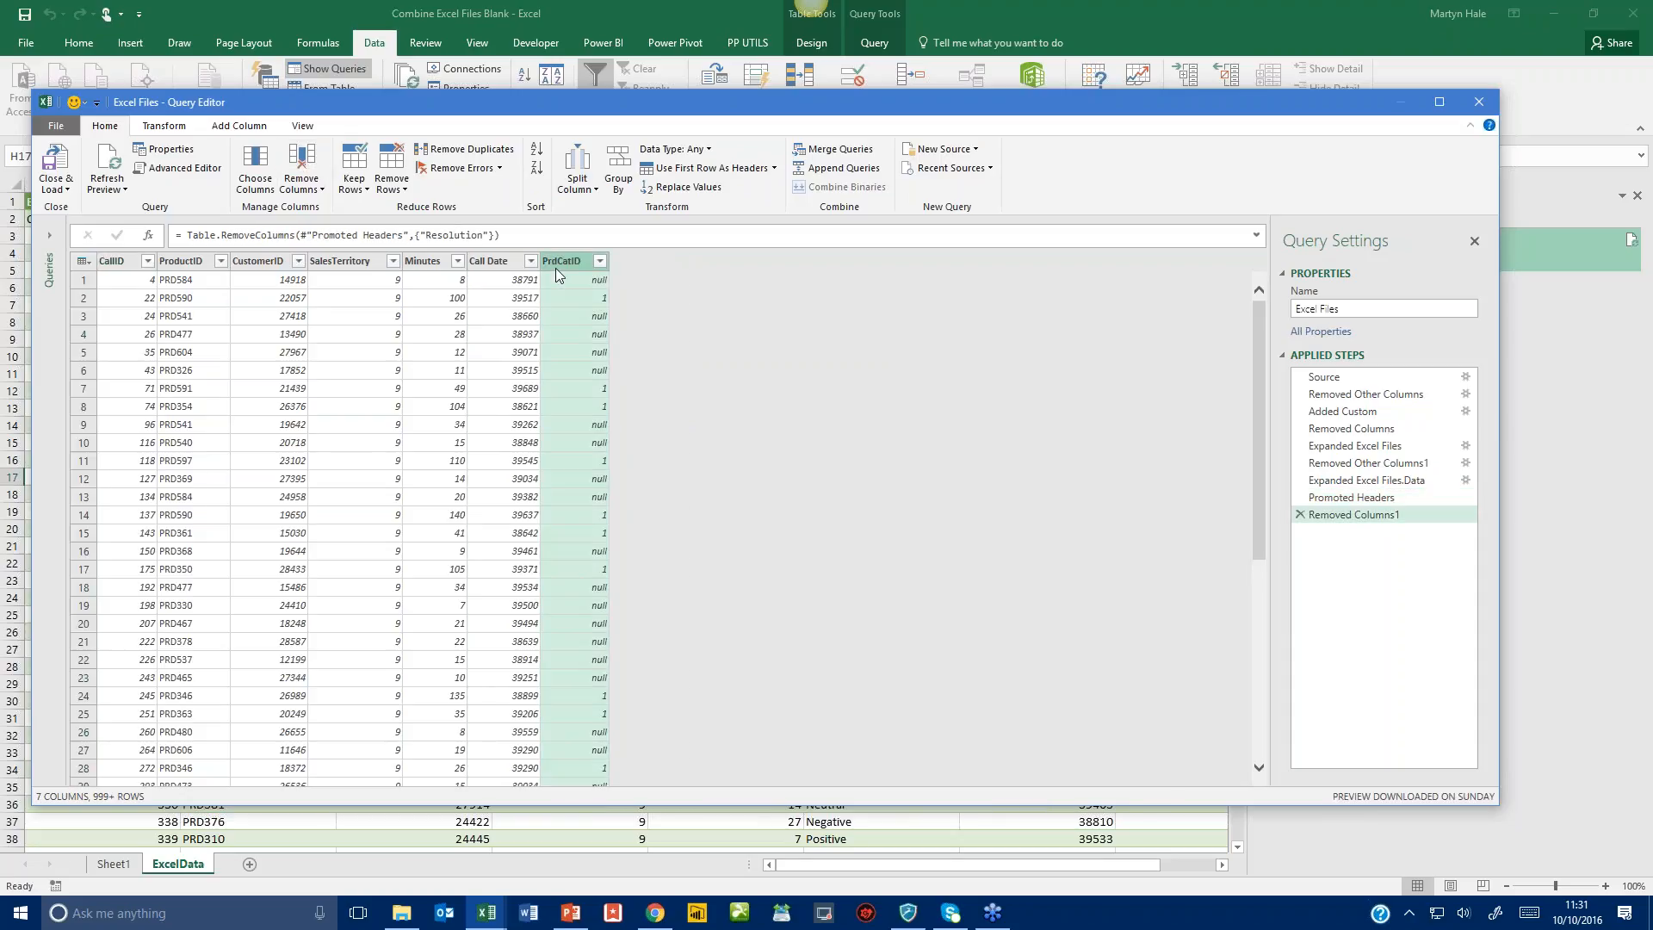
left_click(317, 157)
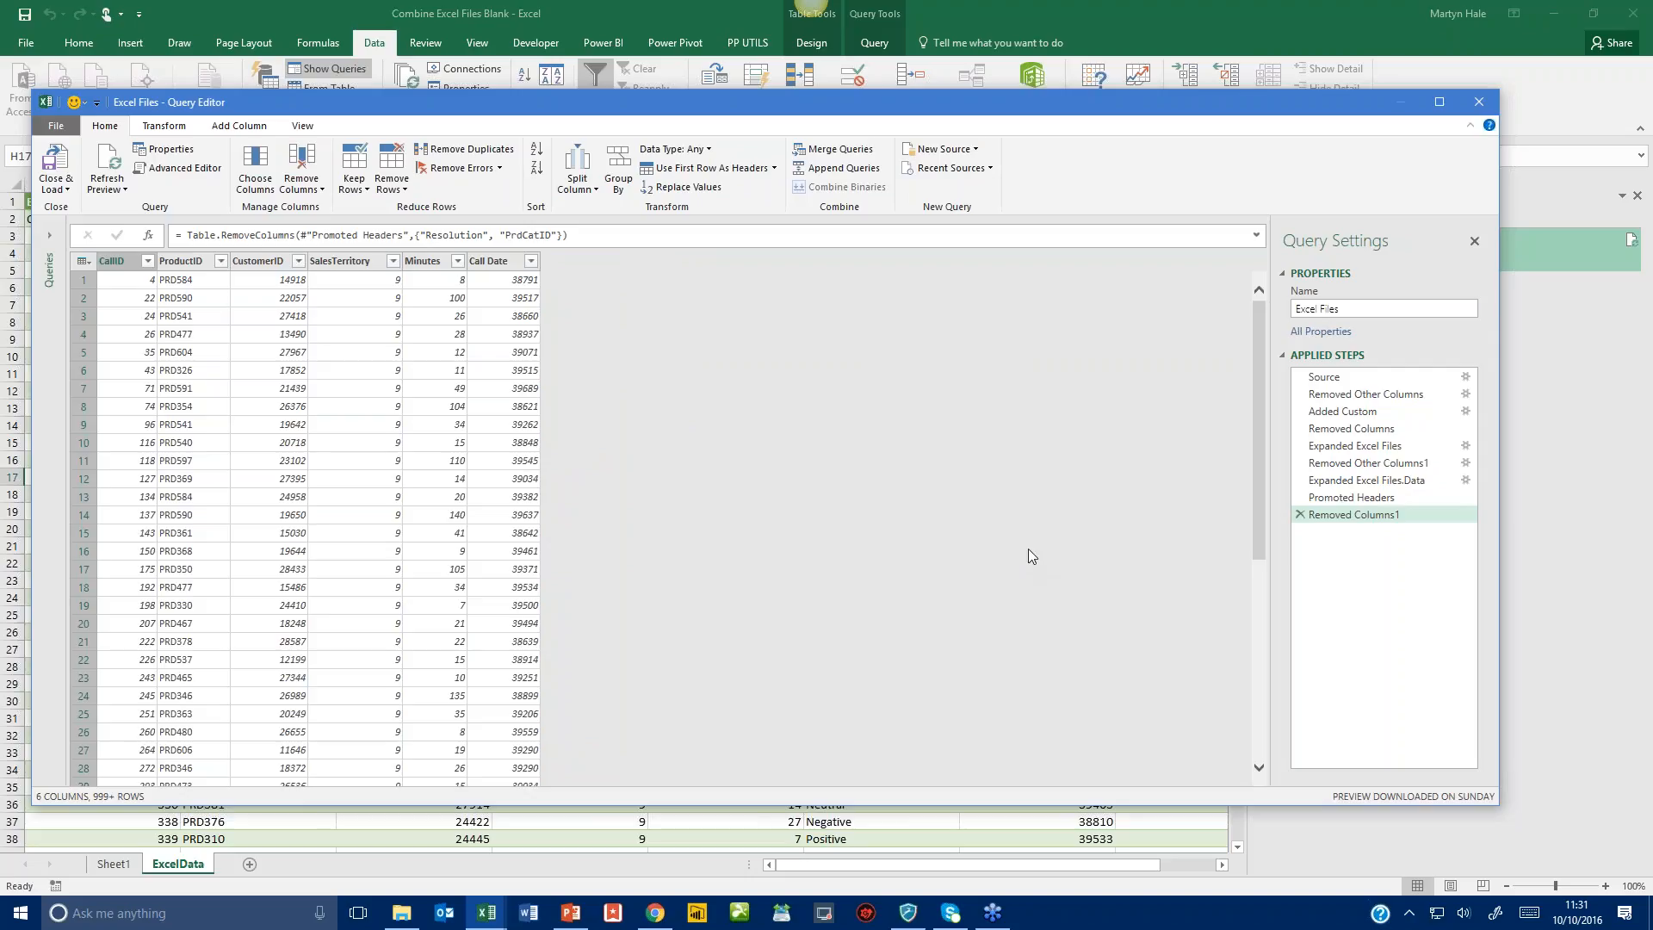
Set the Call Date column's data type to Date and load the edited query back to the worksheet.
left_click(508, 262)
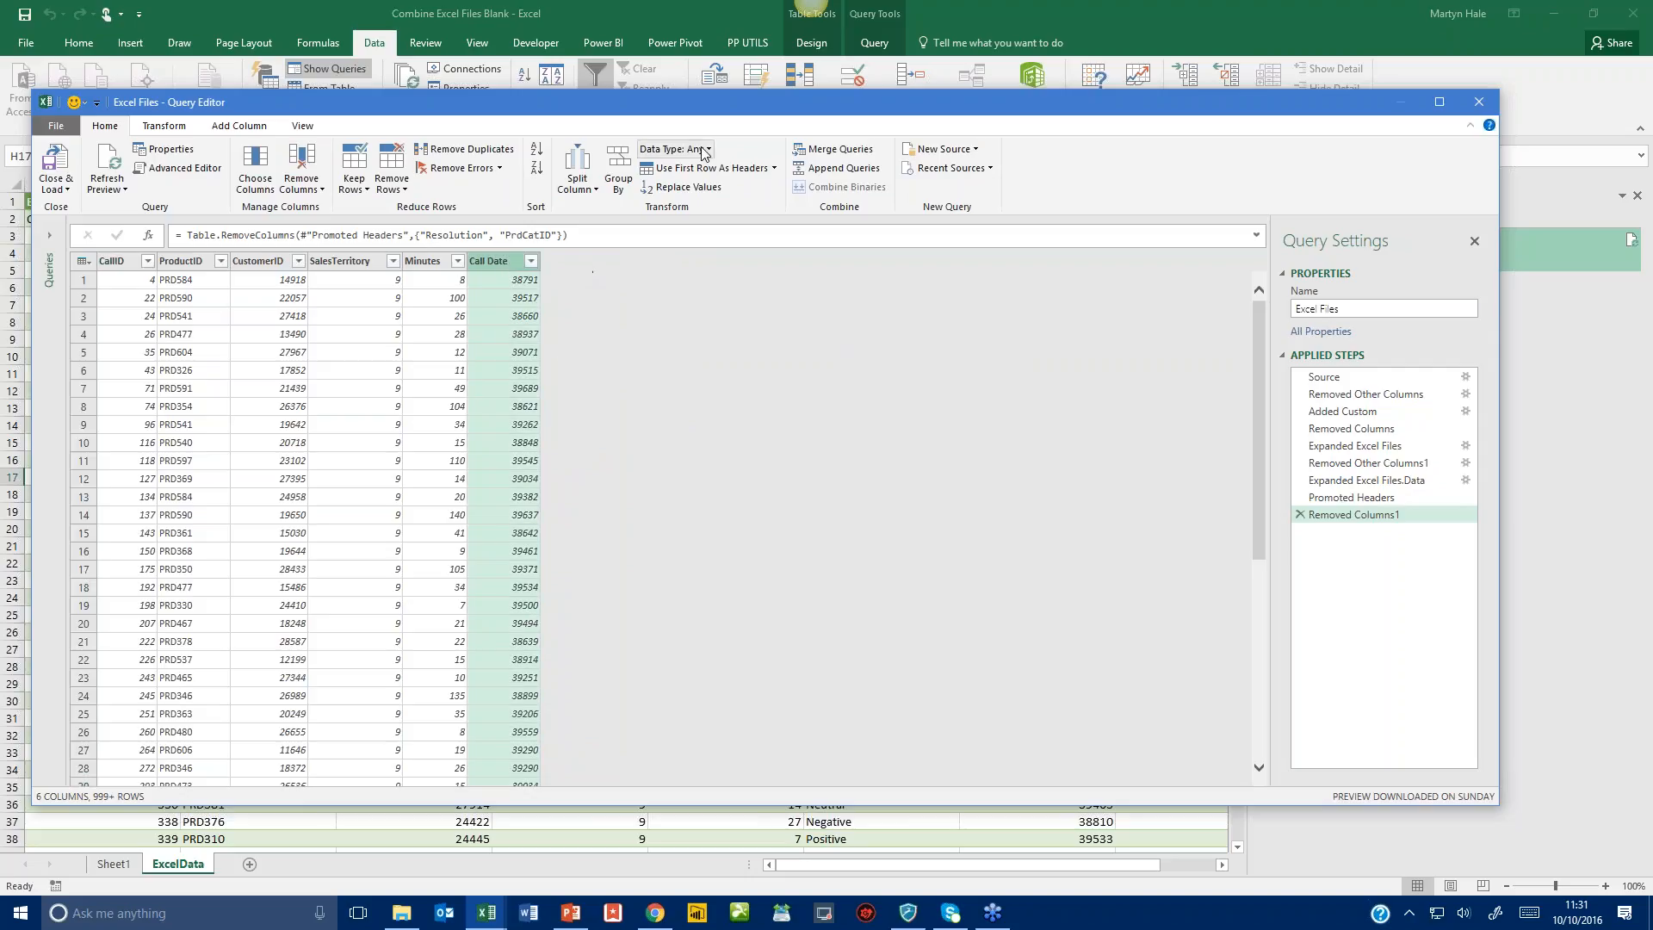
left_click(673, 149)
left_click(659, 247)
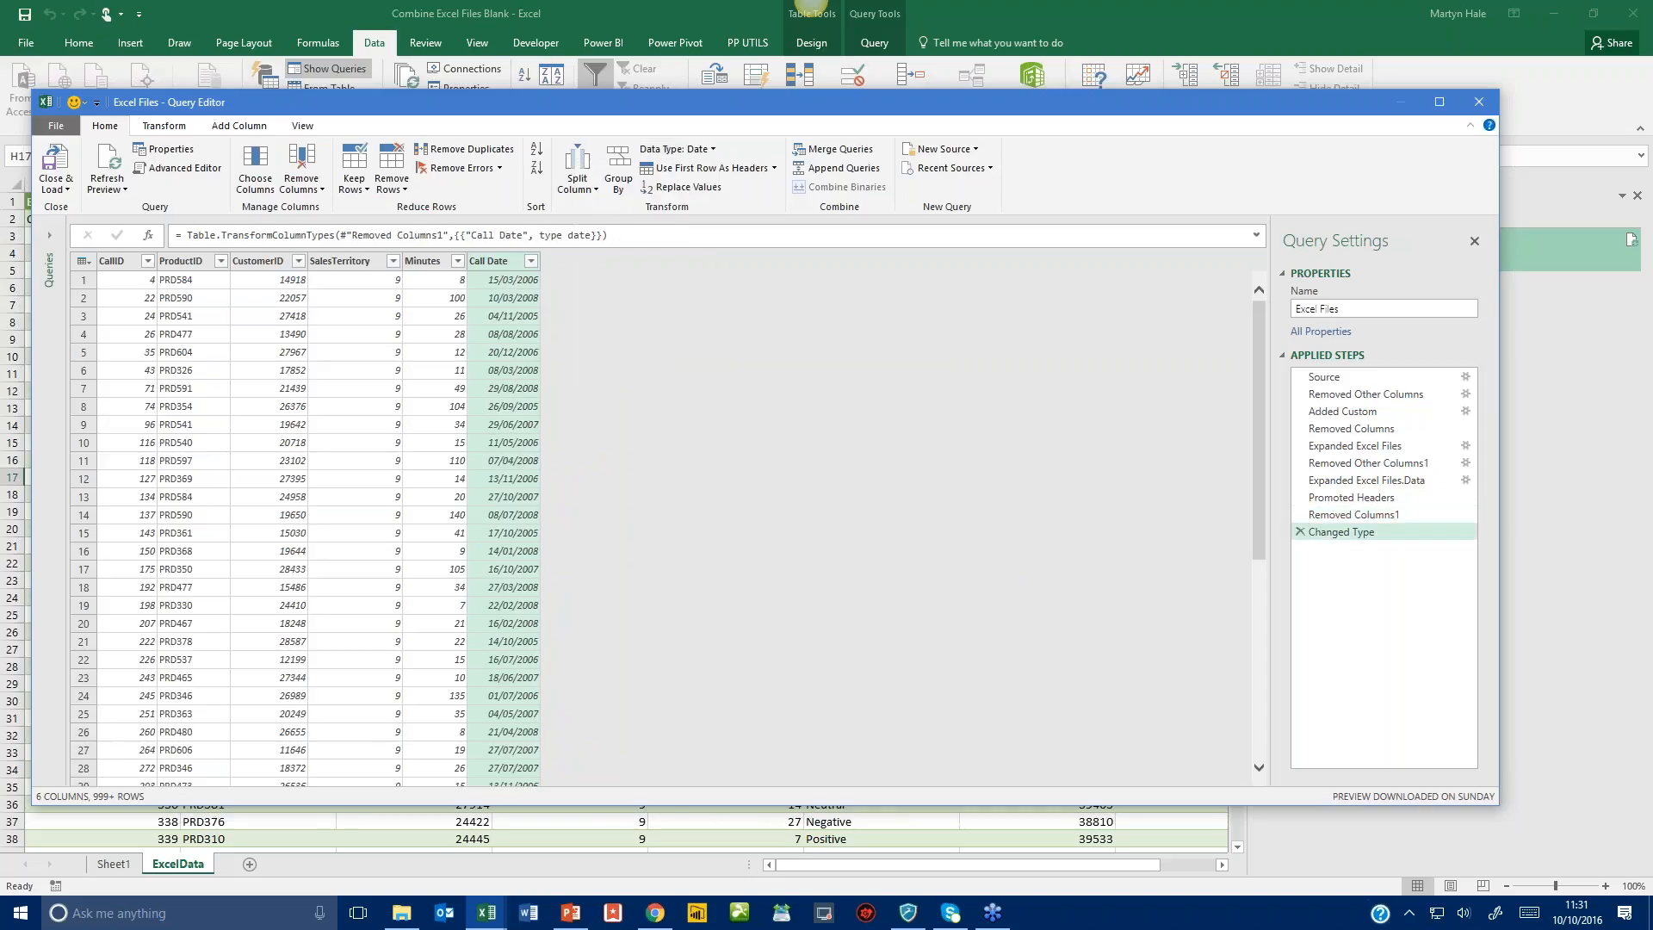
left_click(57, 160)
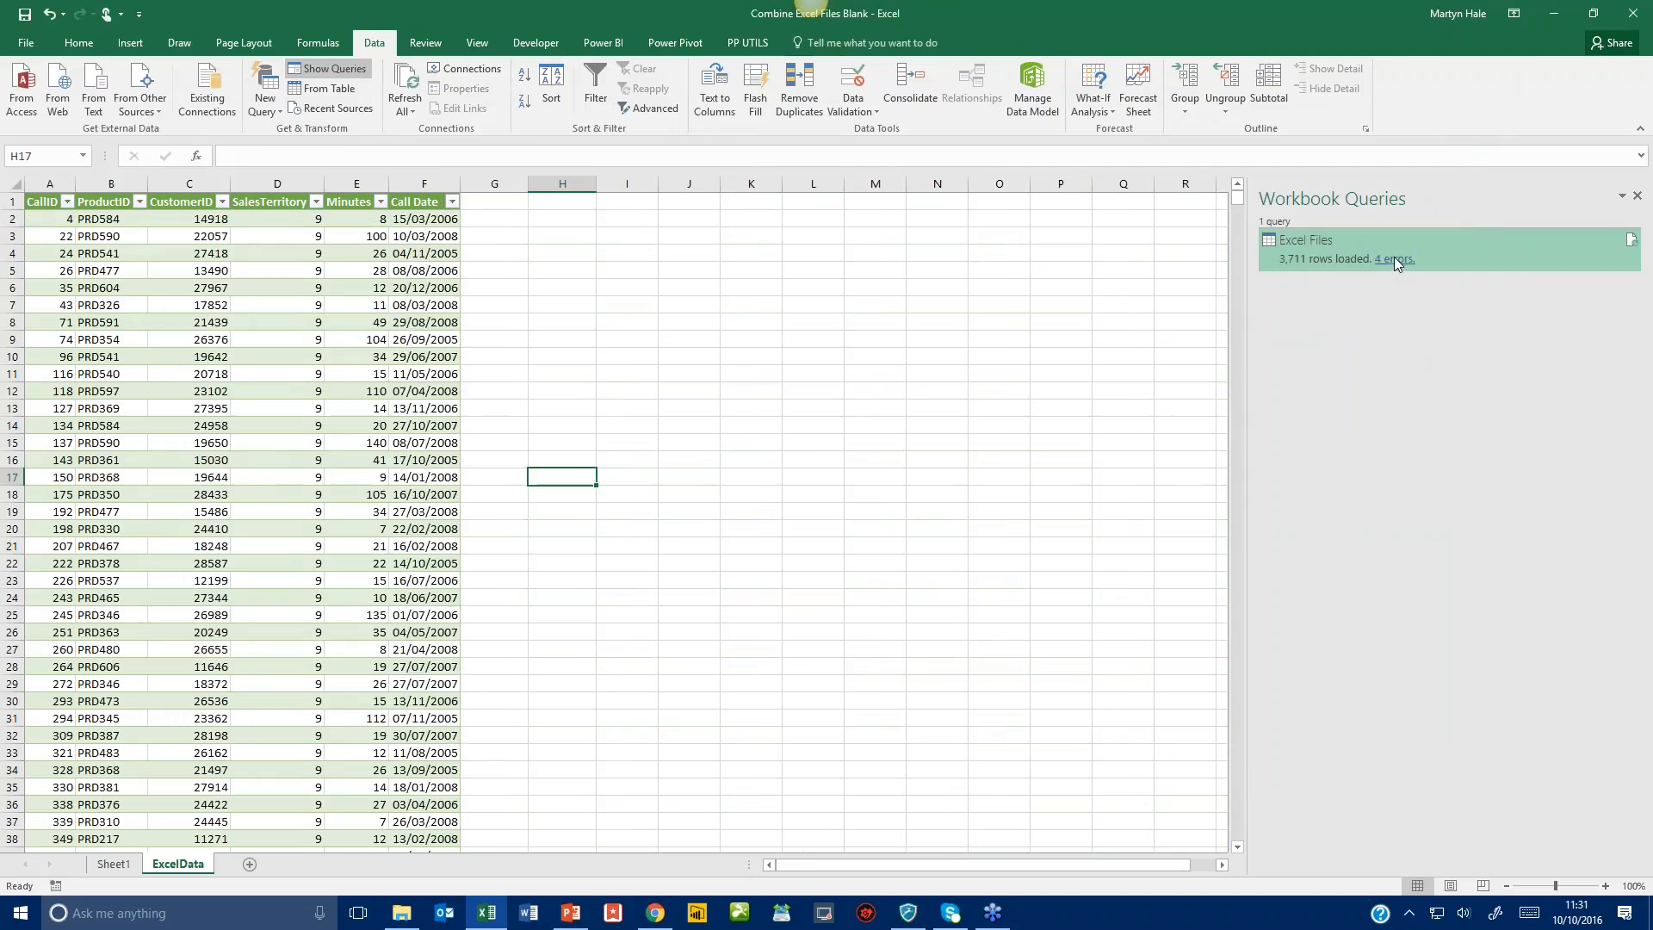
Reopen the Excel Files query, remove all rows containing errors and load the cleaned result to the worksheet.
mouse_move(1393, 257)
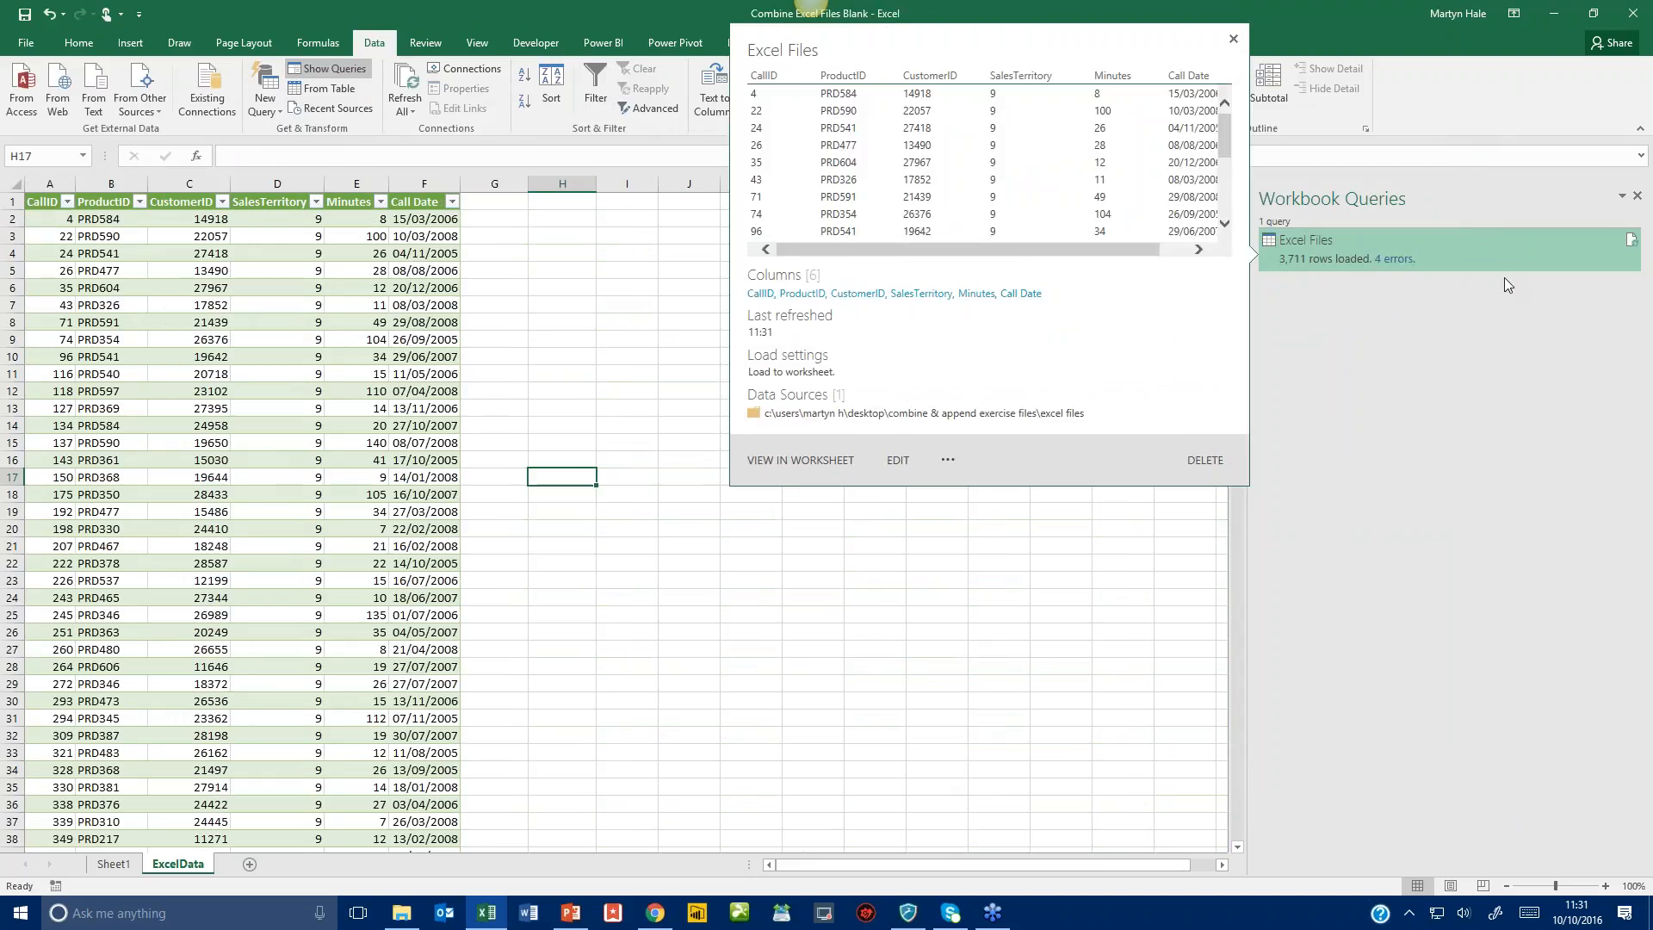
right_click(1505, 255)
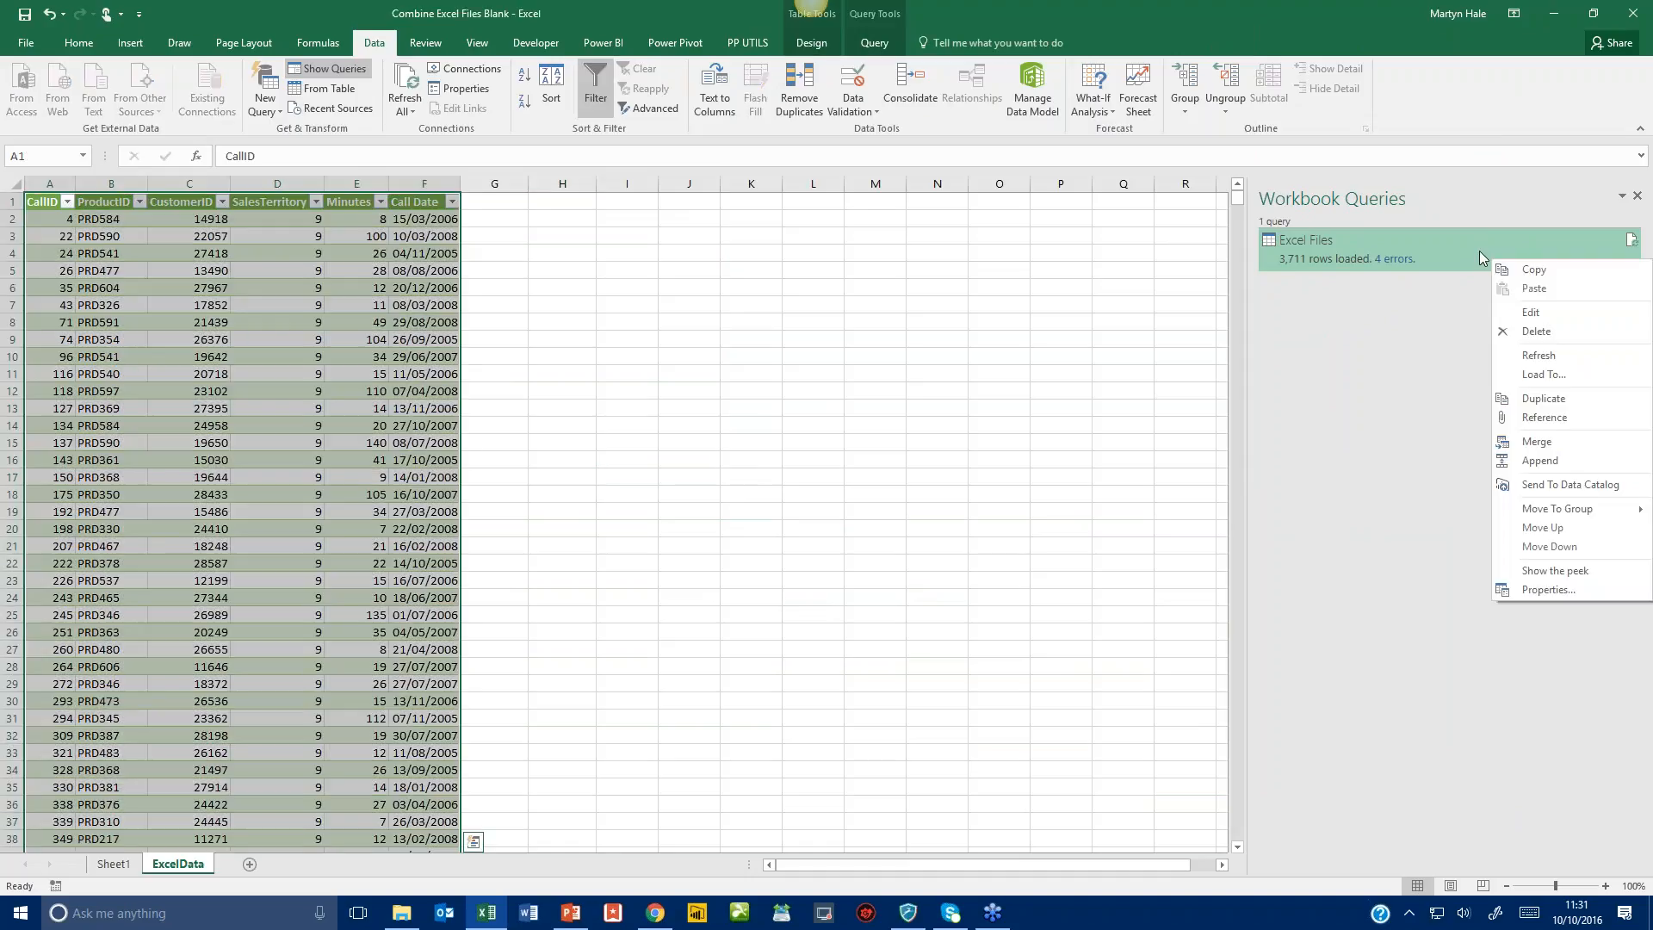
left_click(1509, 311)
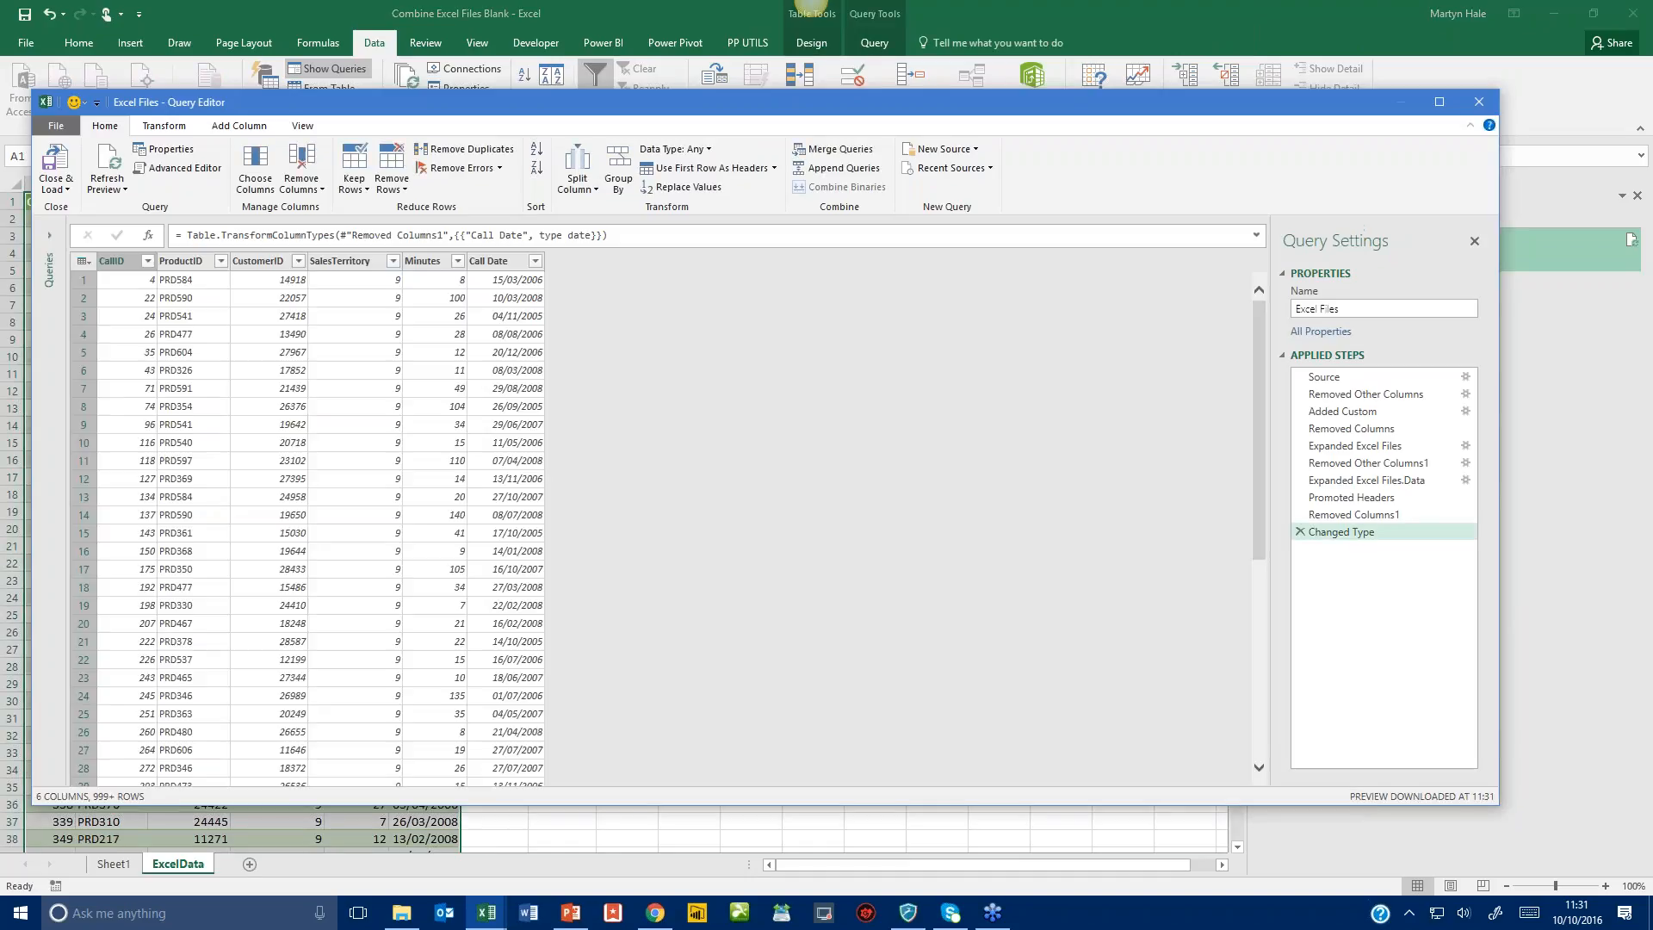
left_click(83, 260)
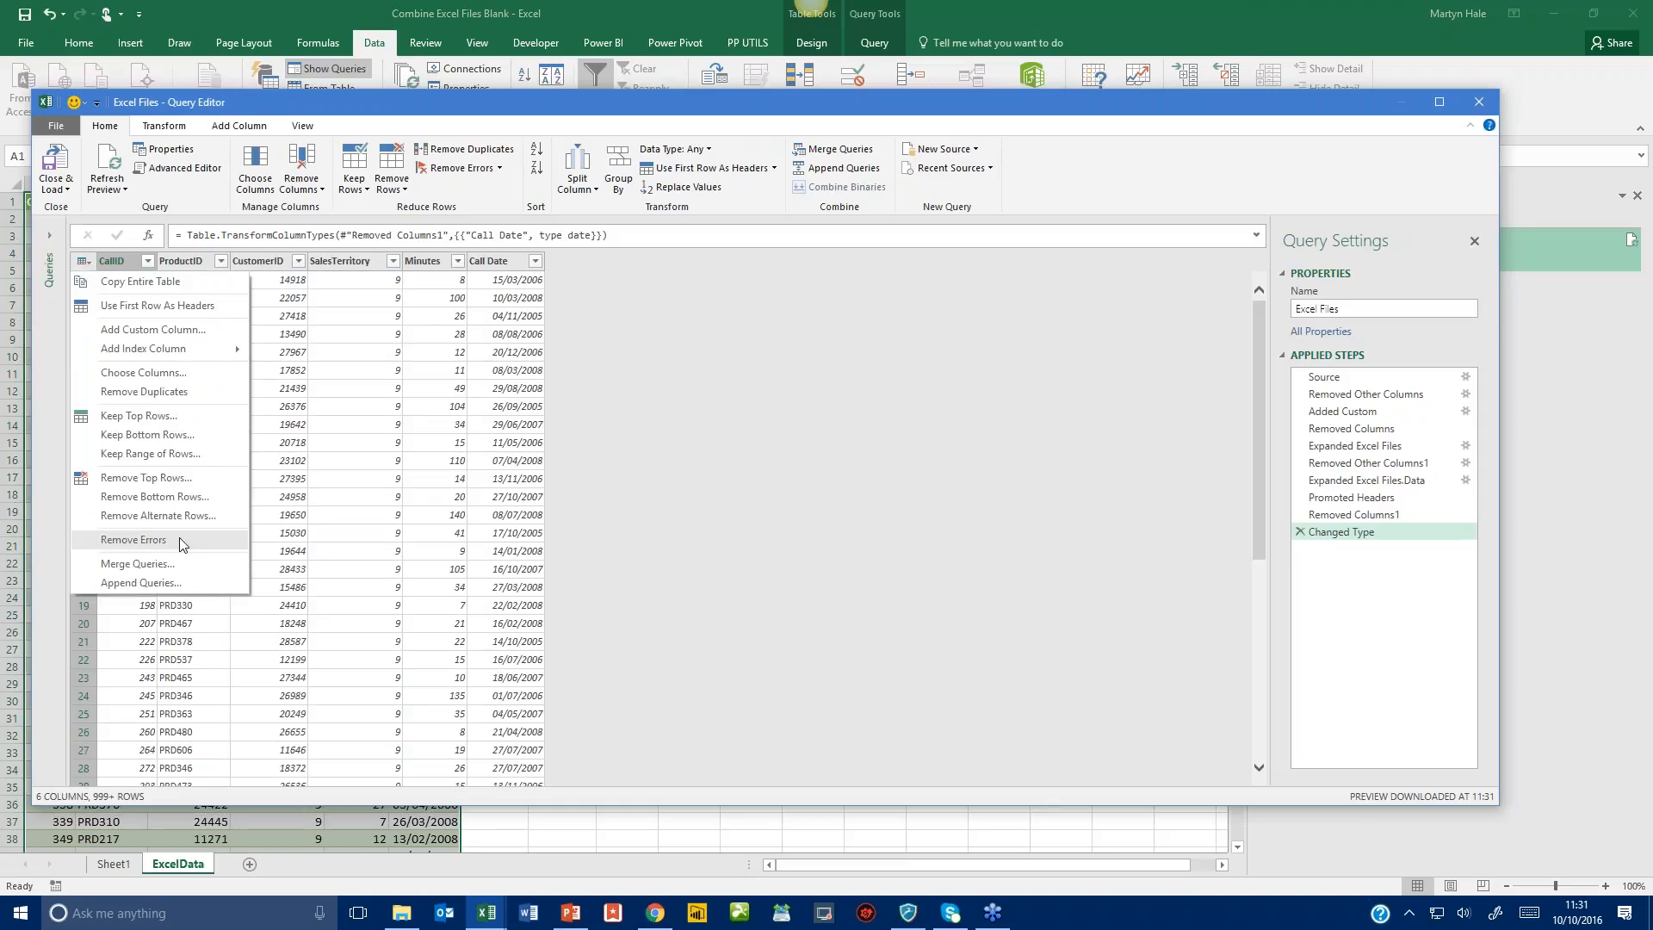
left_click(133, 540)
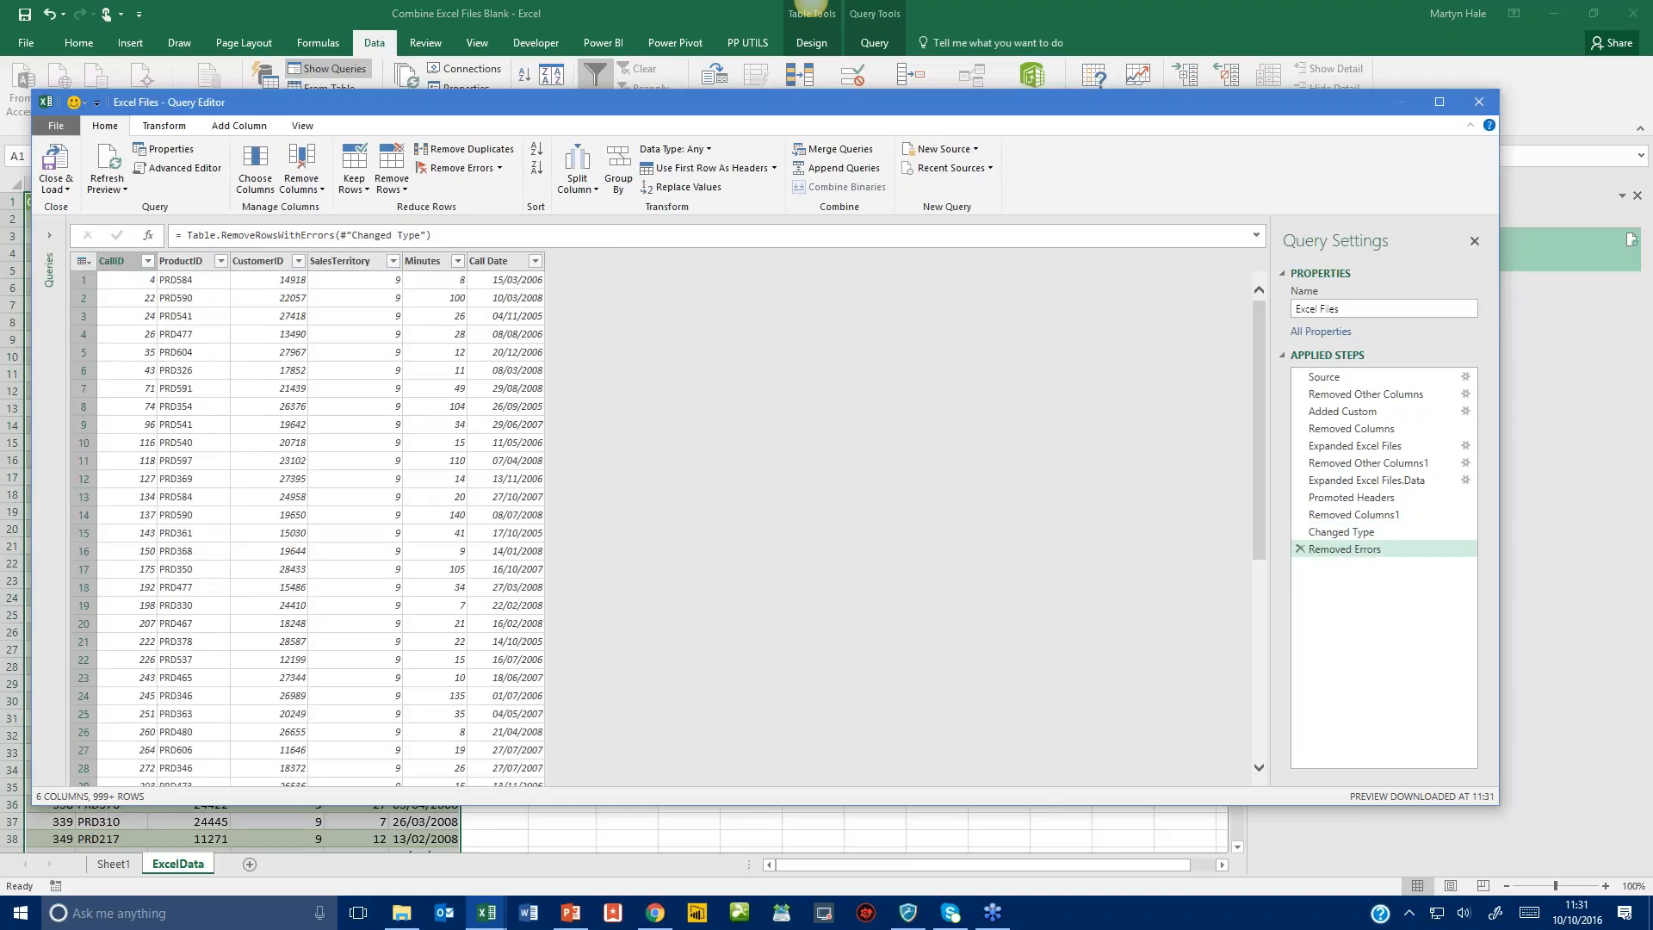
left_click(66, 163)
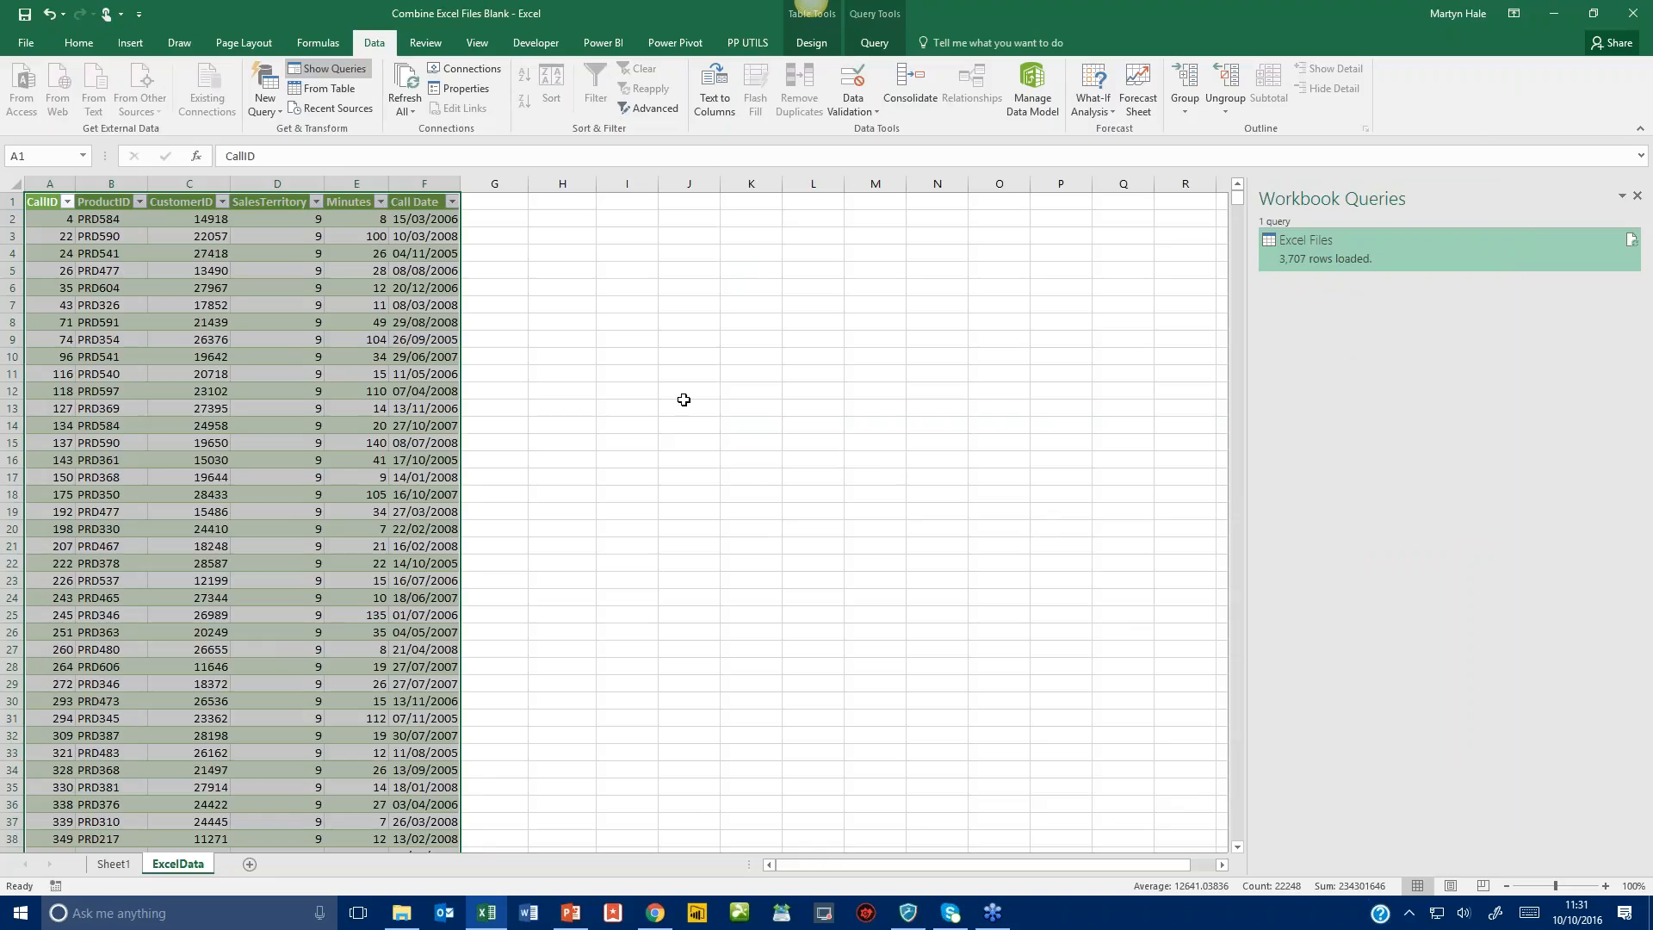
Create a new query from the Access database USA Calls.accdb in the Desktop's Combine & Append Exercise Files folder.
left_click(266, 112)
mouse_move(282, 181)
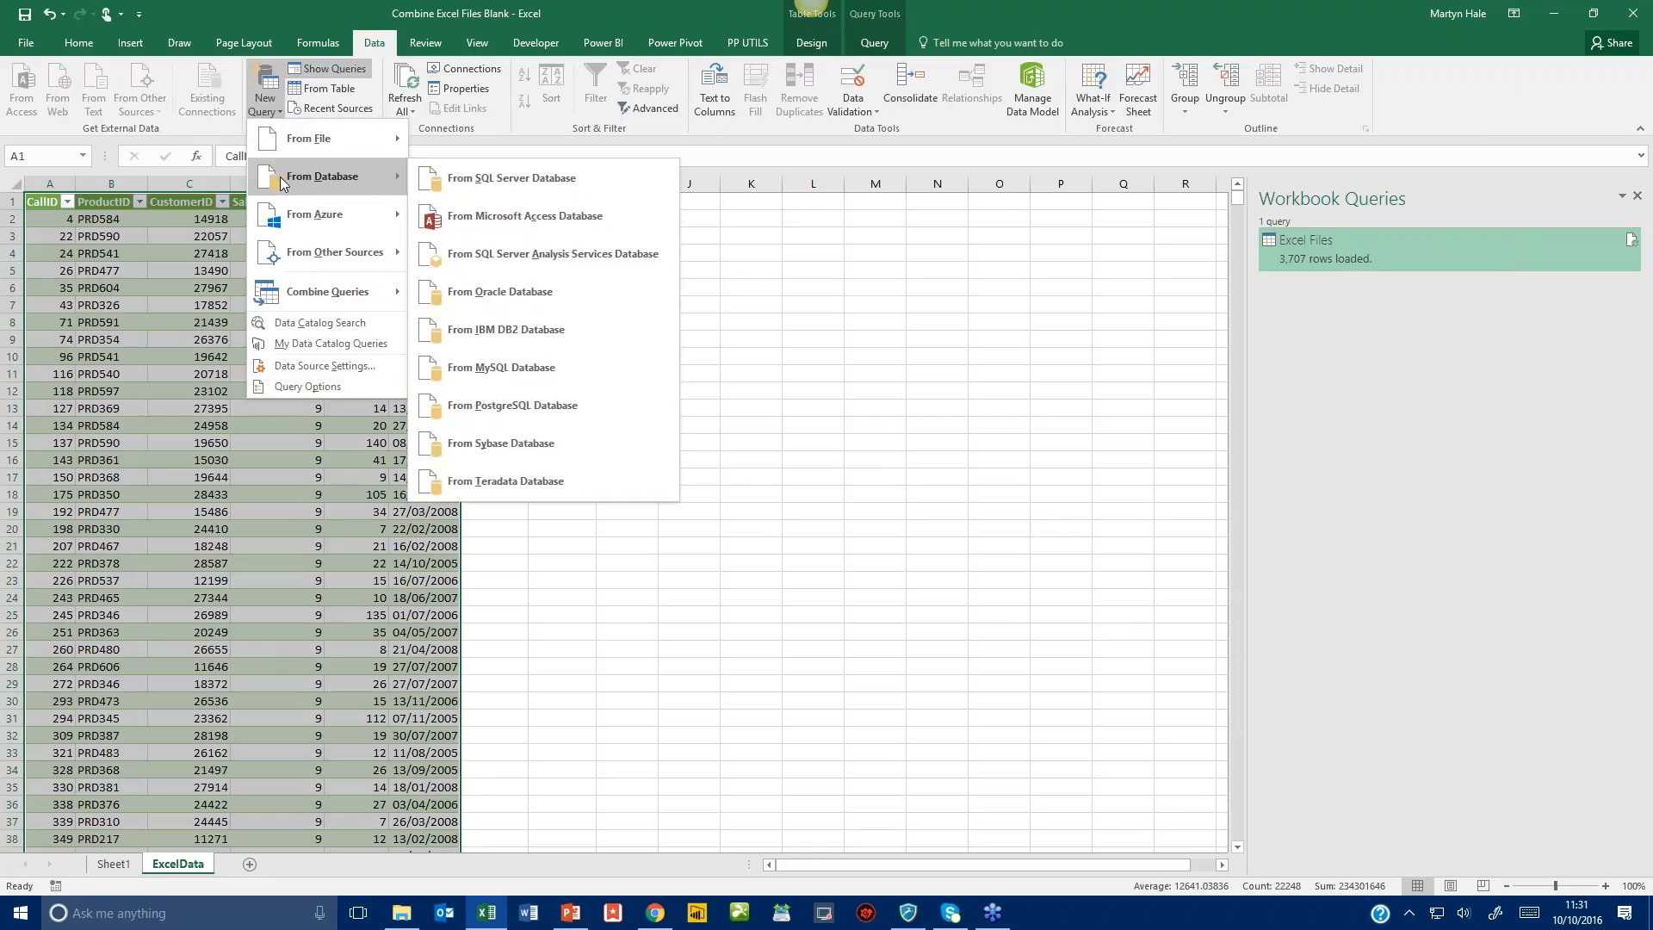
left_click(478, 222)
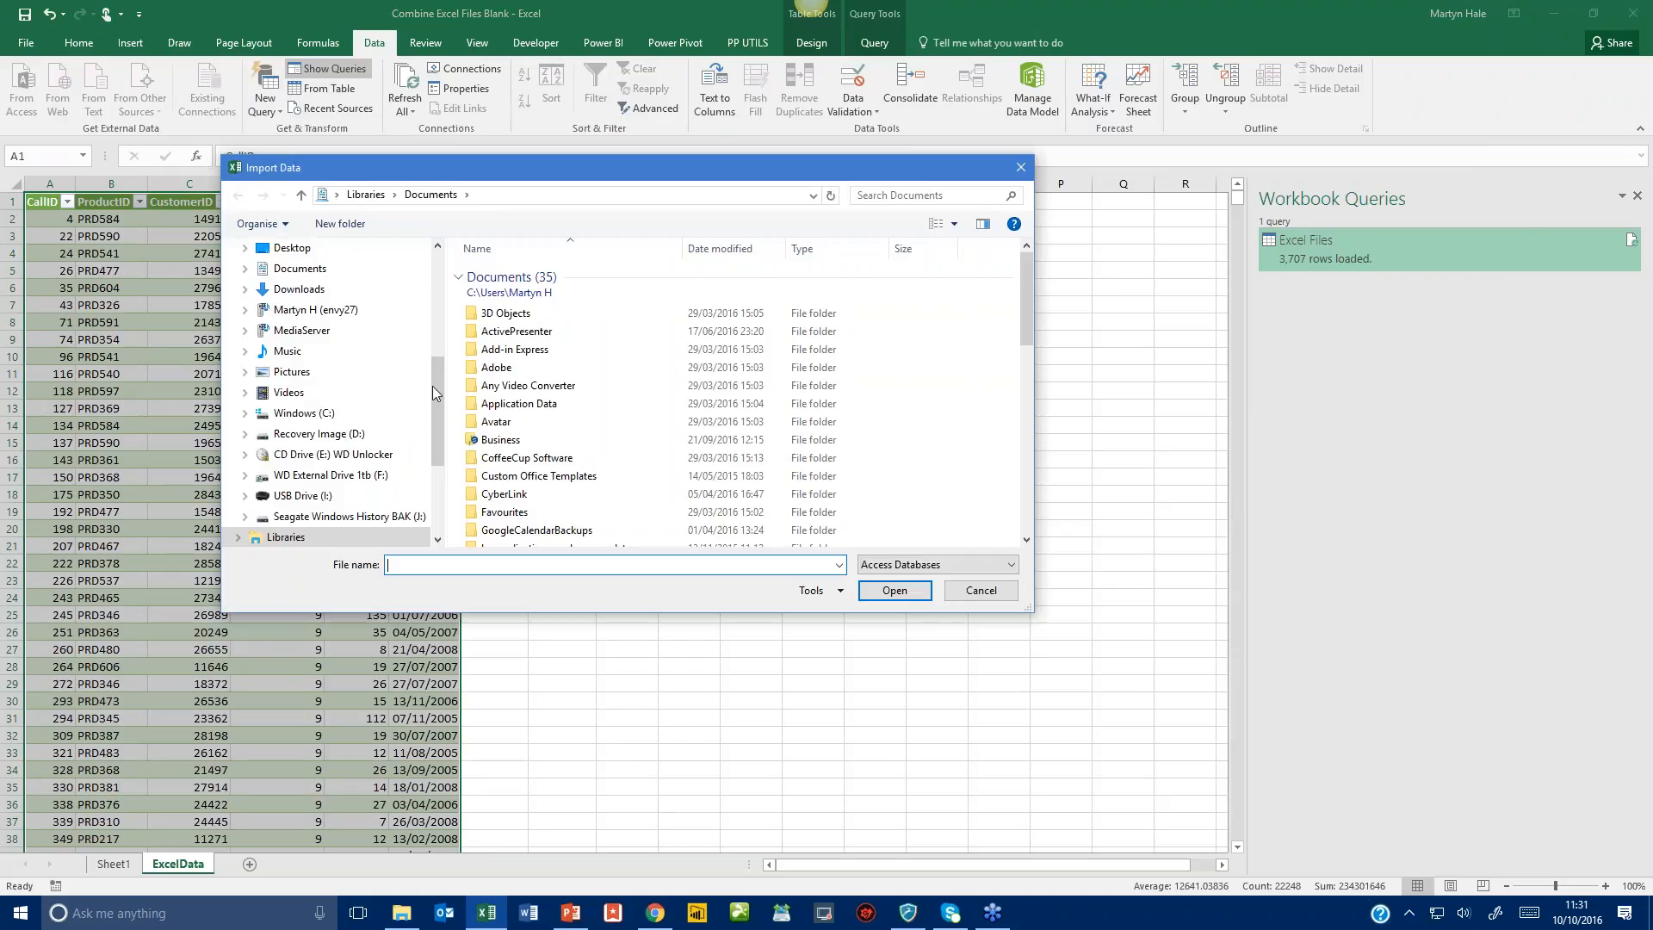
left_click_drag(432, 386, 435, 269)
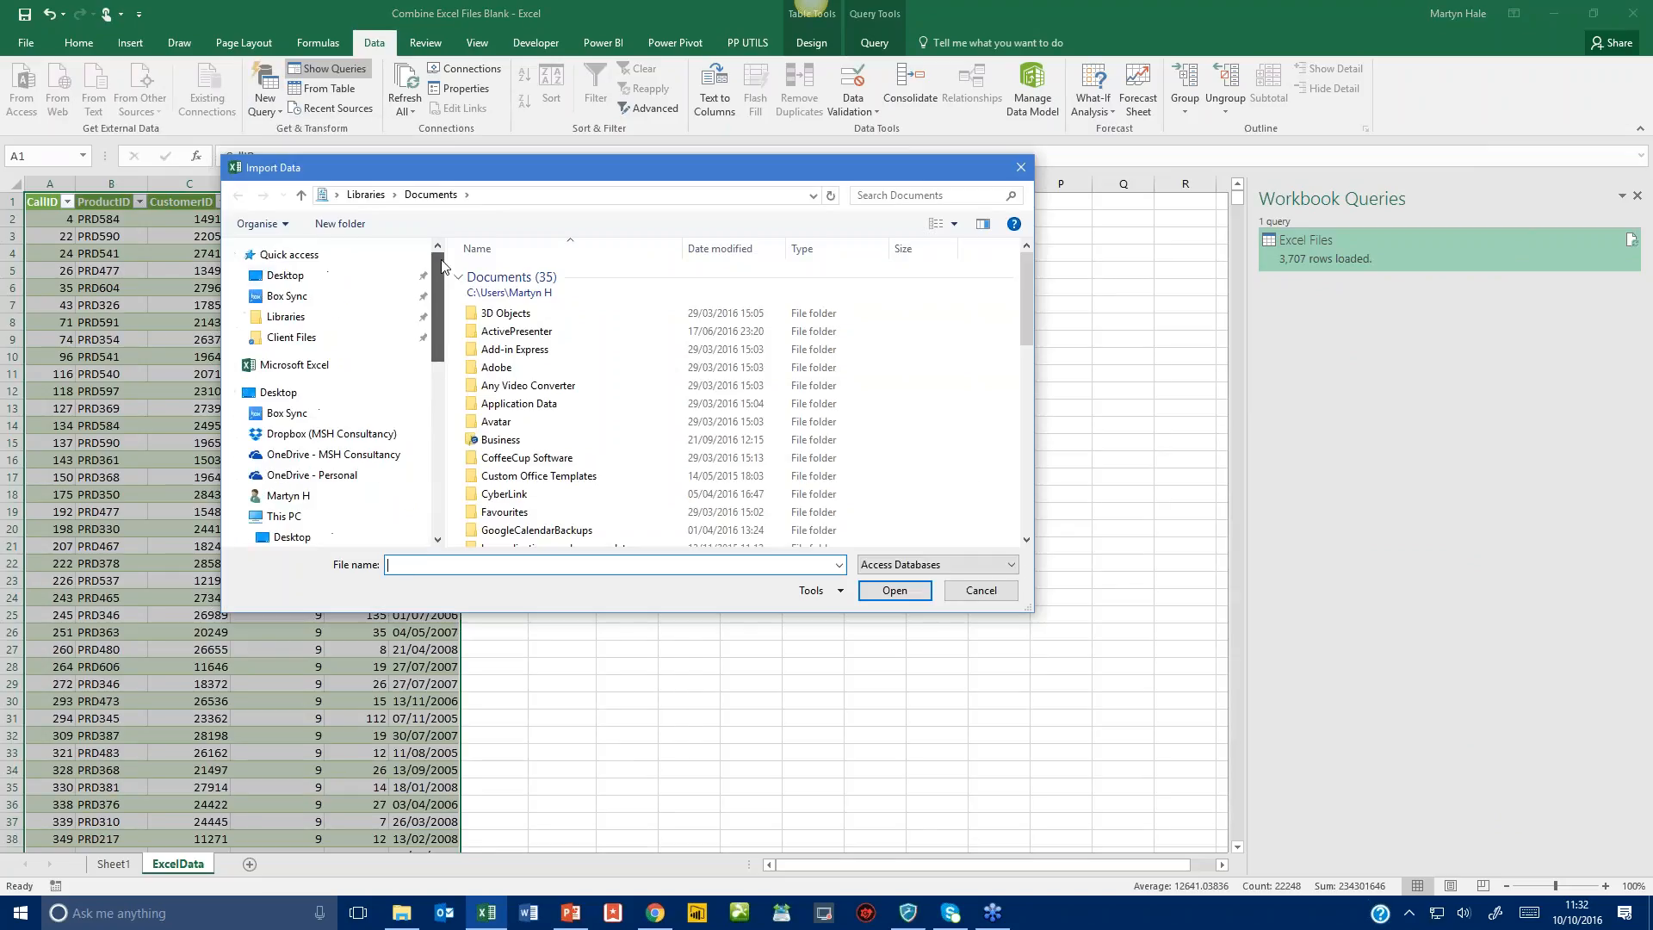
left_click(289, 276)
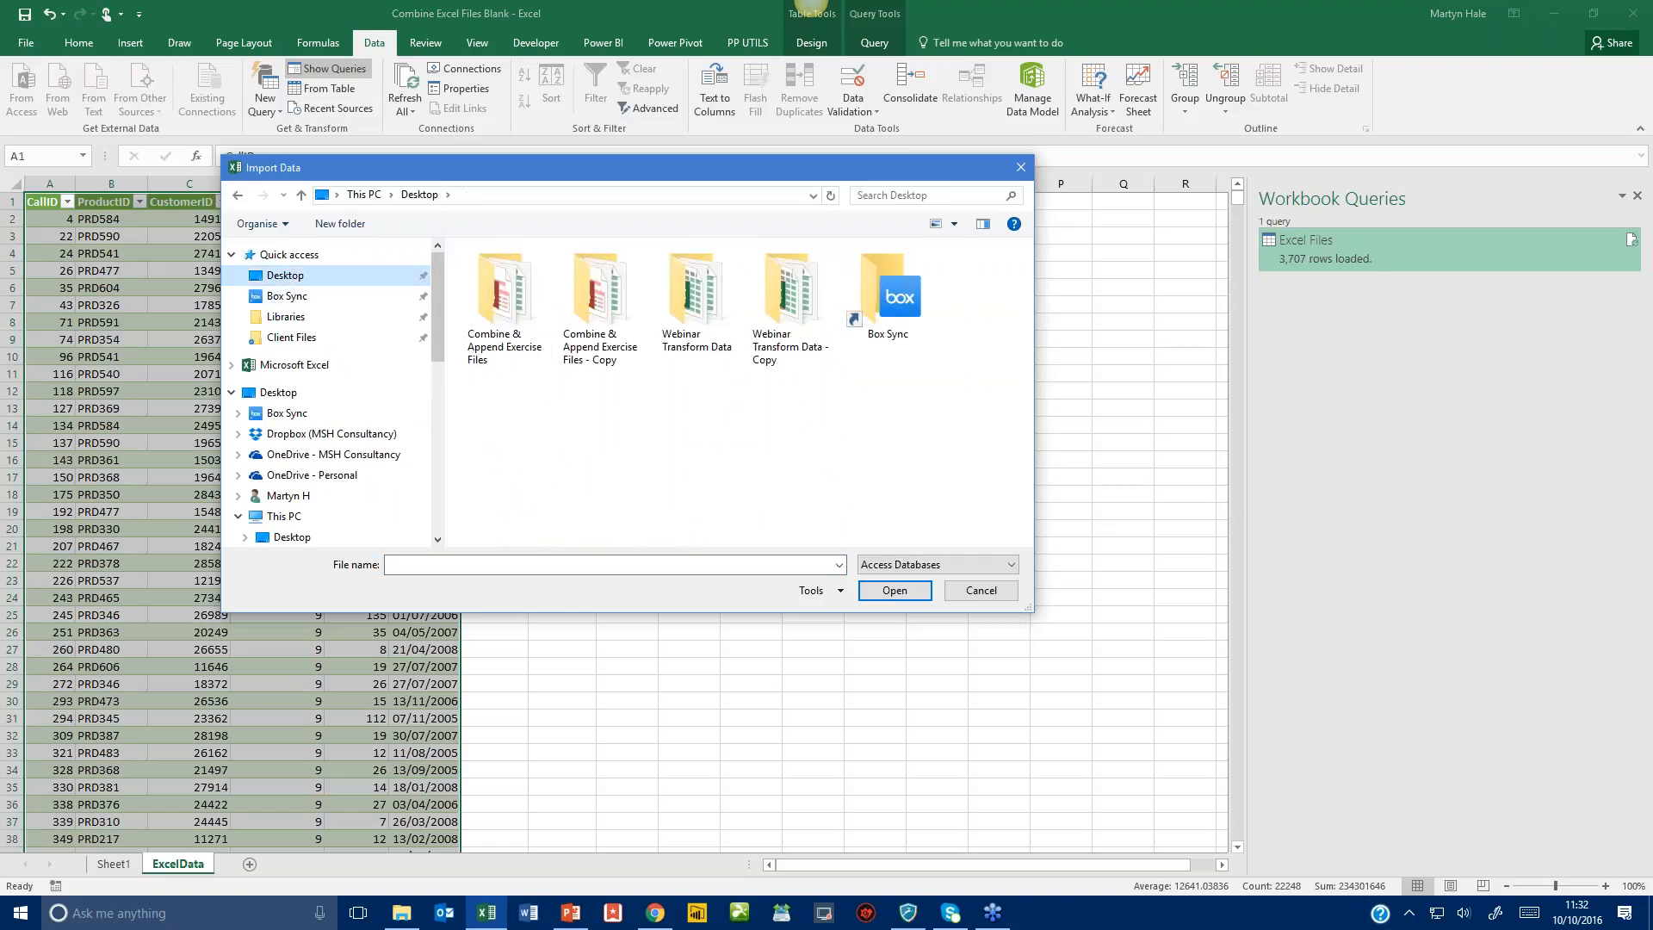
double_click(505, 303)
double_click(503, 291)
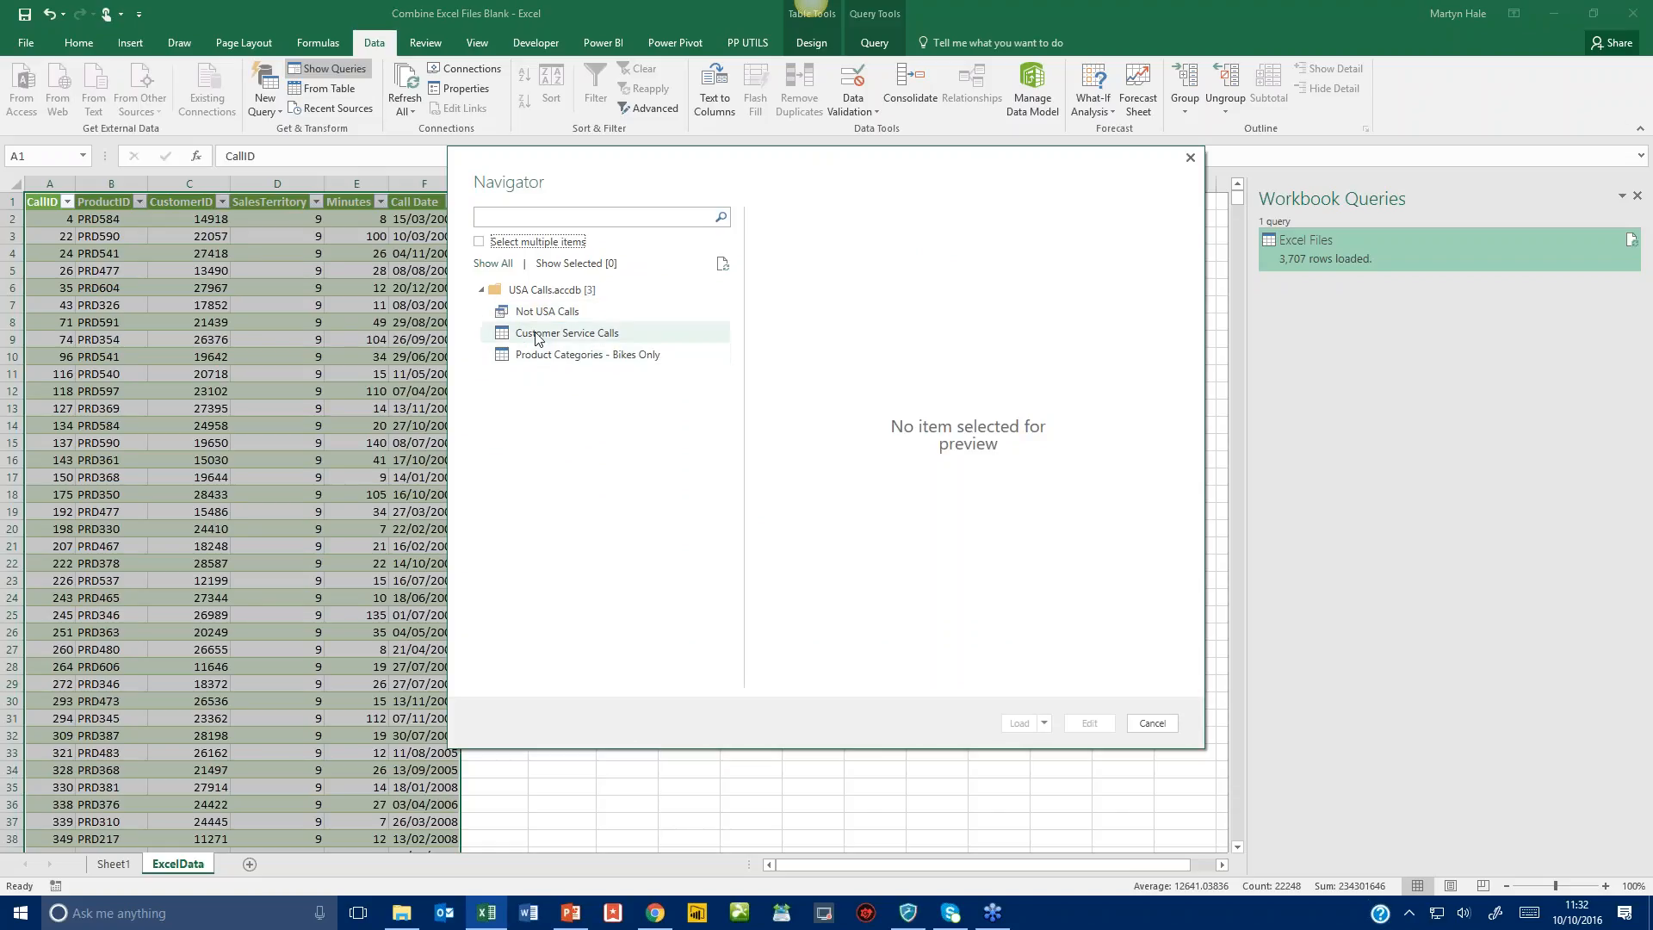
Choose the Customer Service Calls table of USA Calls.accdb and open it for editing in the Query Editor.
left_click(536, 335)
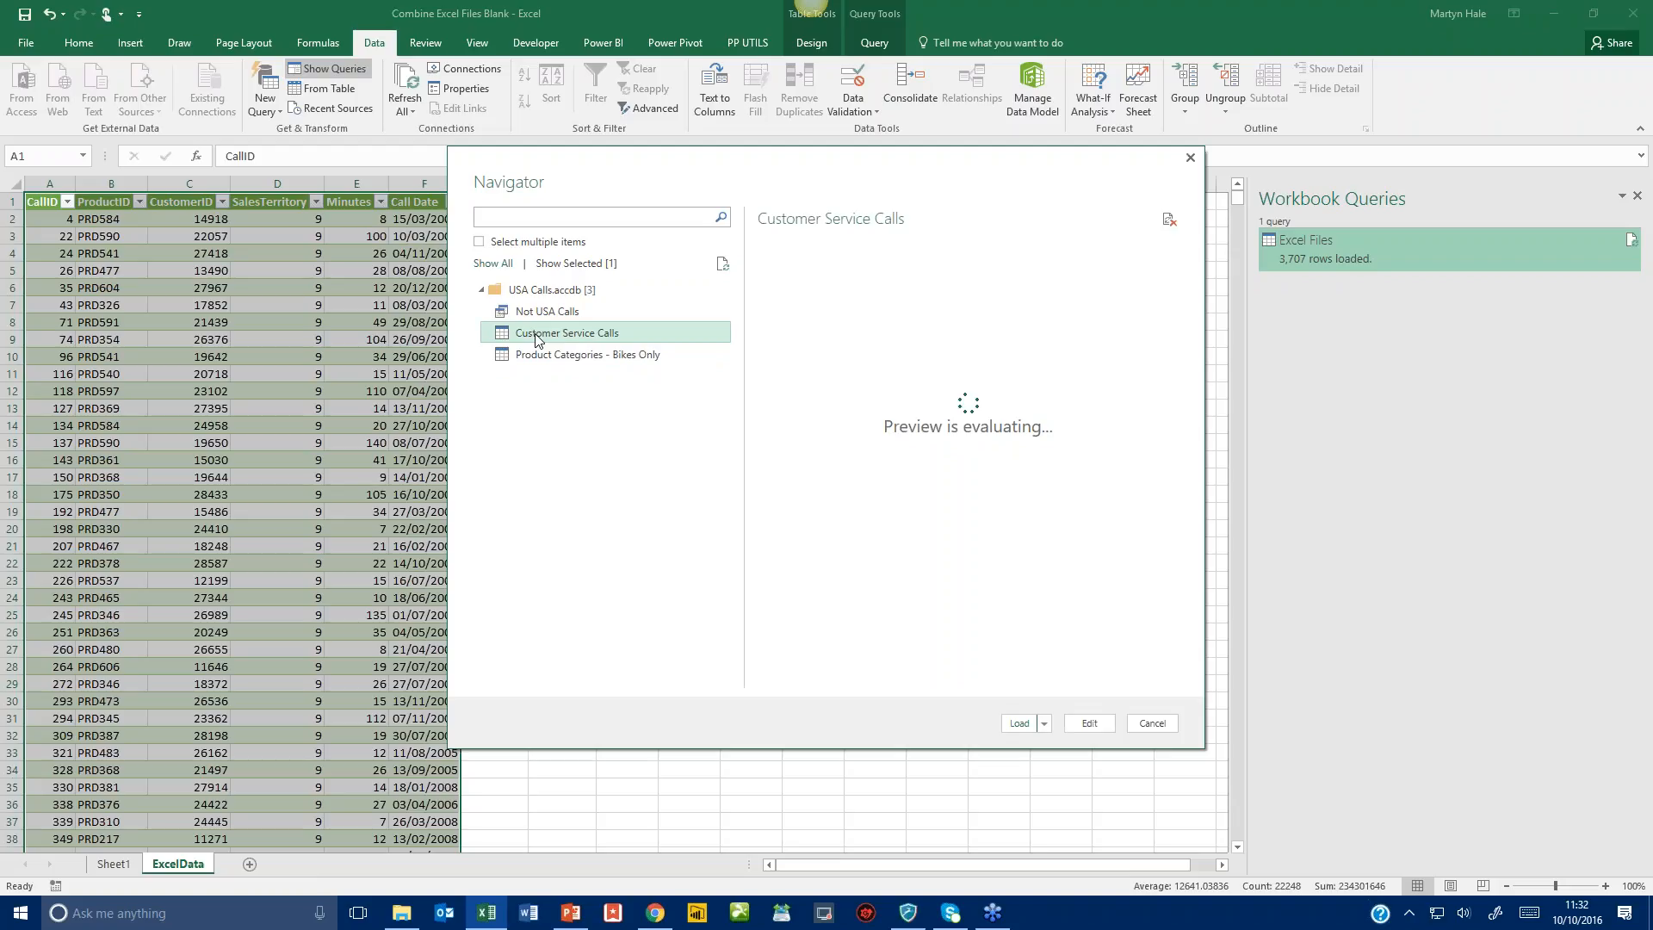
left_click(1091, 724)
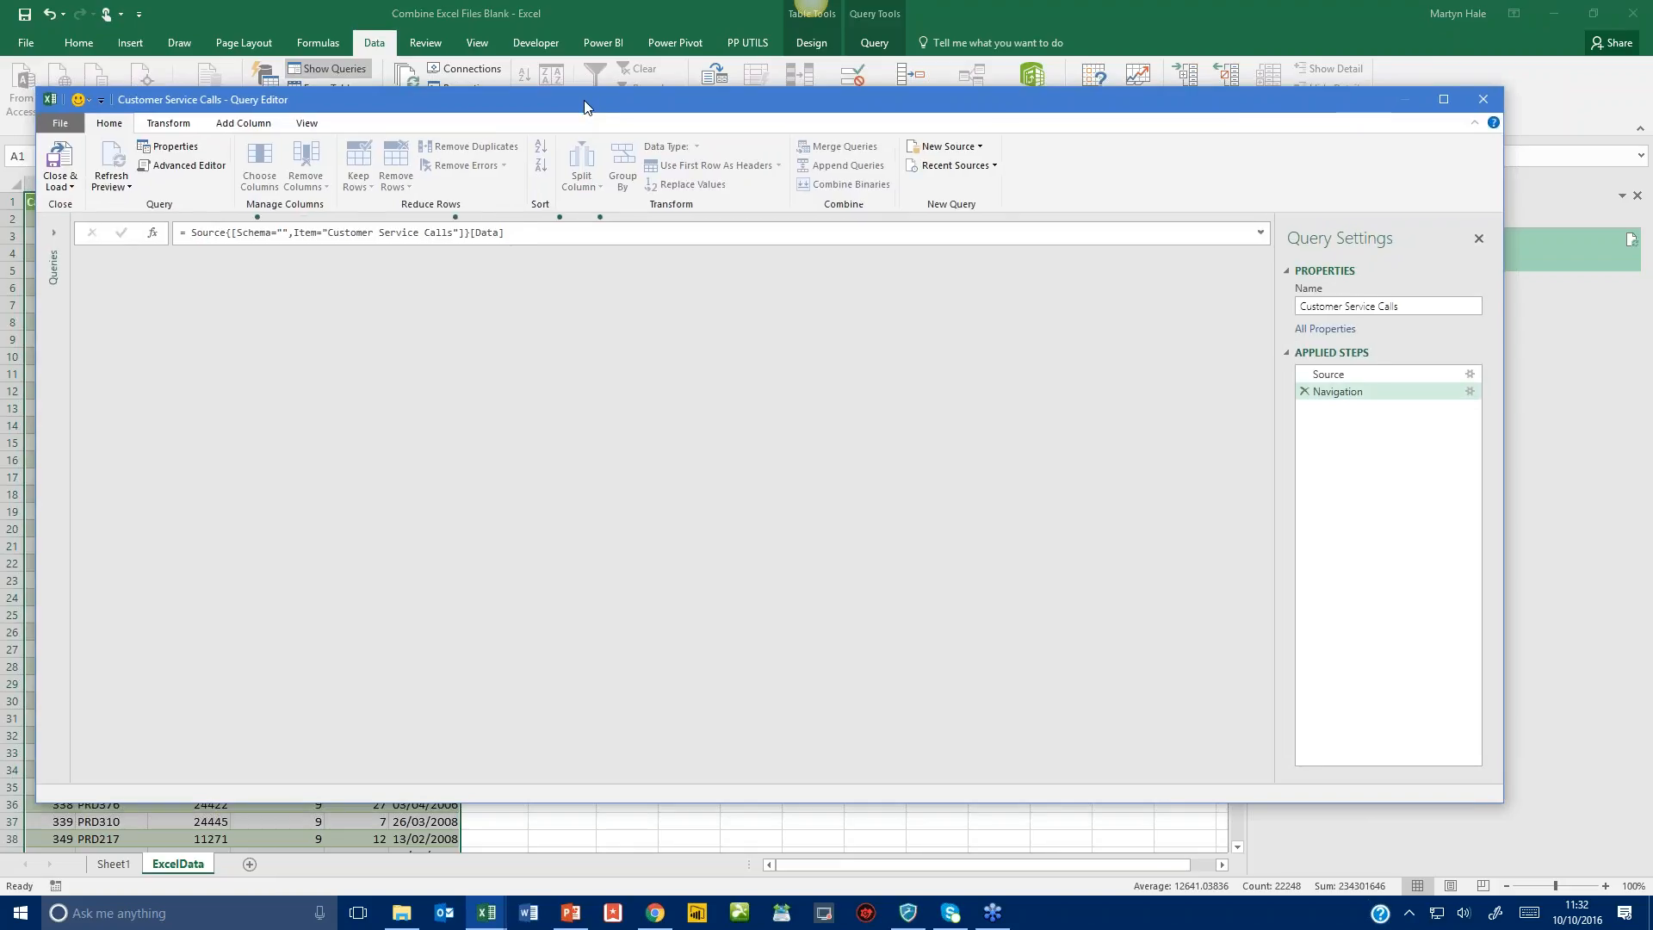
left_click_drag(584, 100, 661, 101)
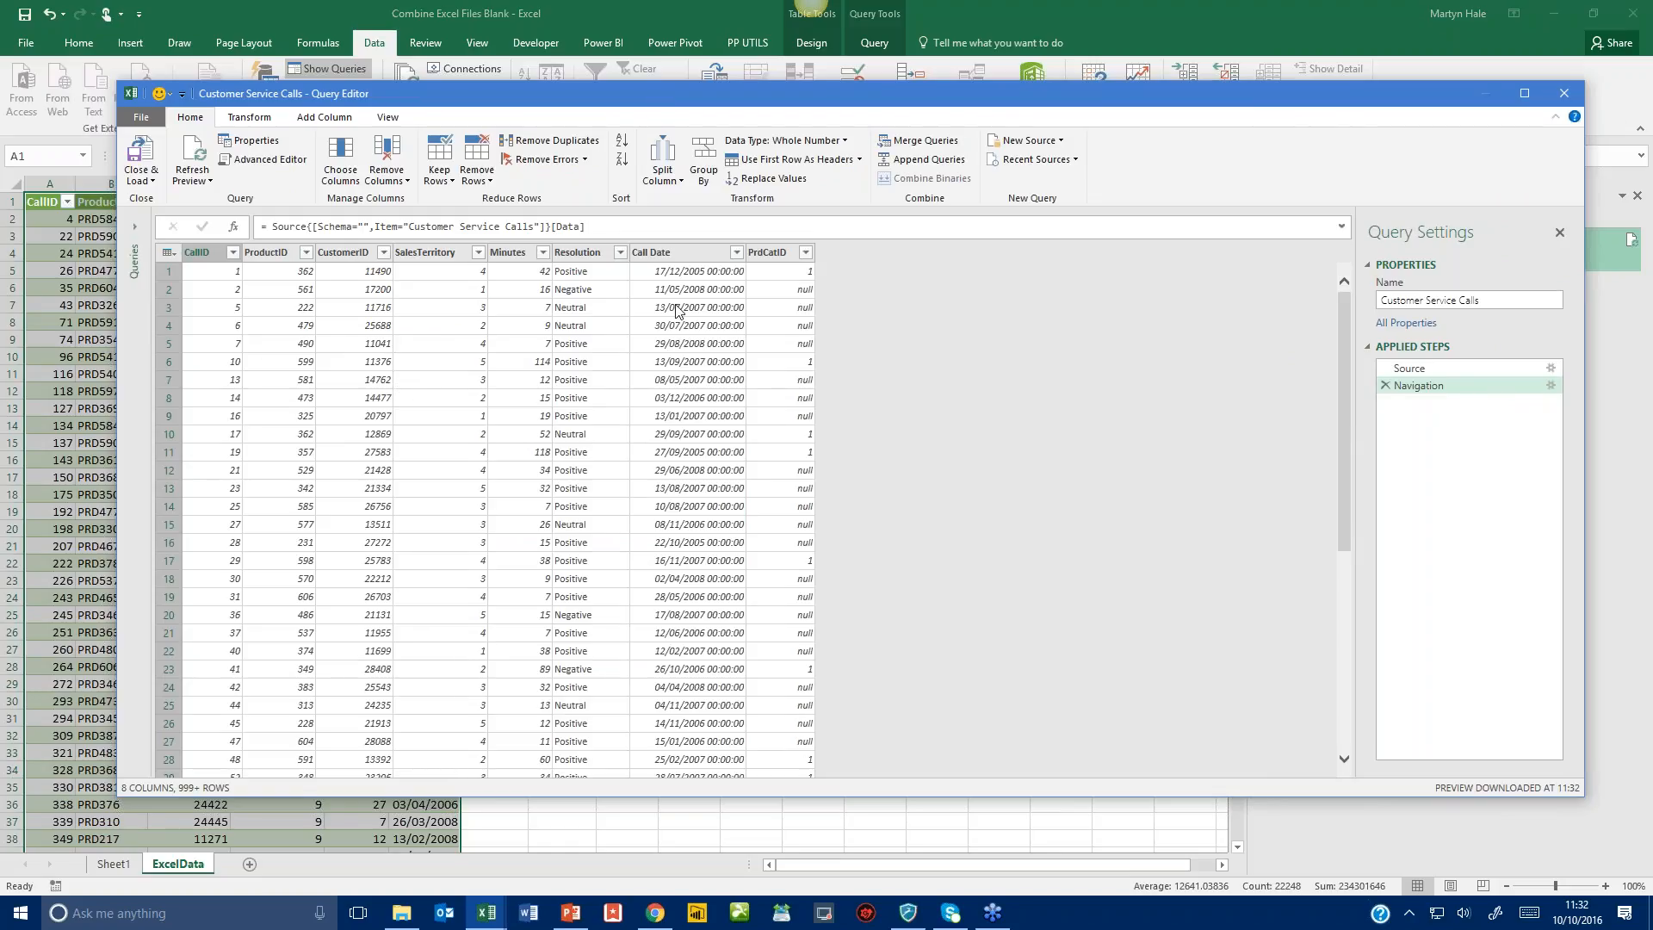
Set the Call Date column's data type to Date in the Customer Service Calls query.
left_click(678, 250)
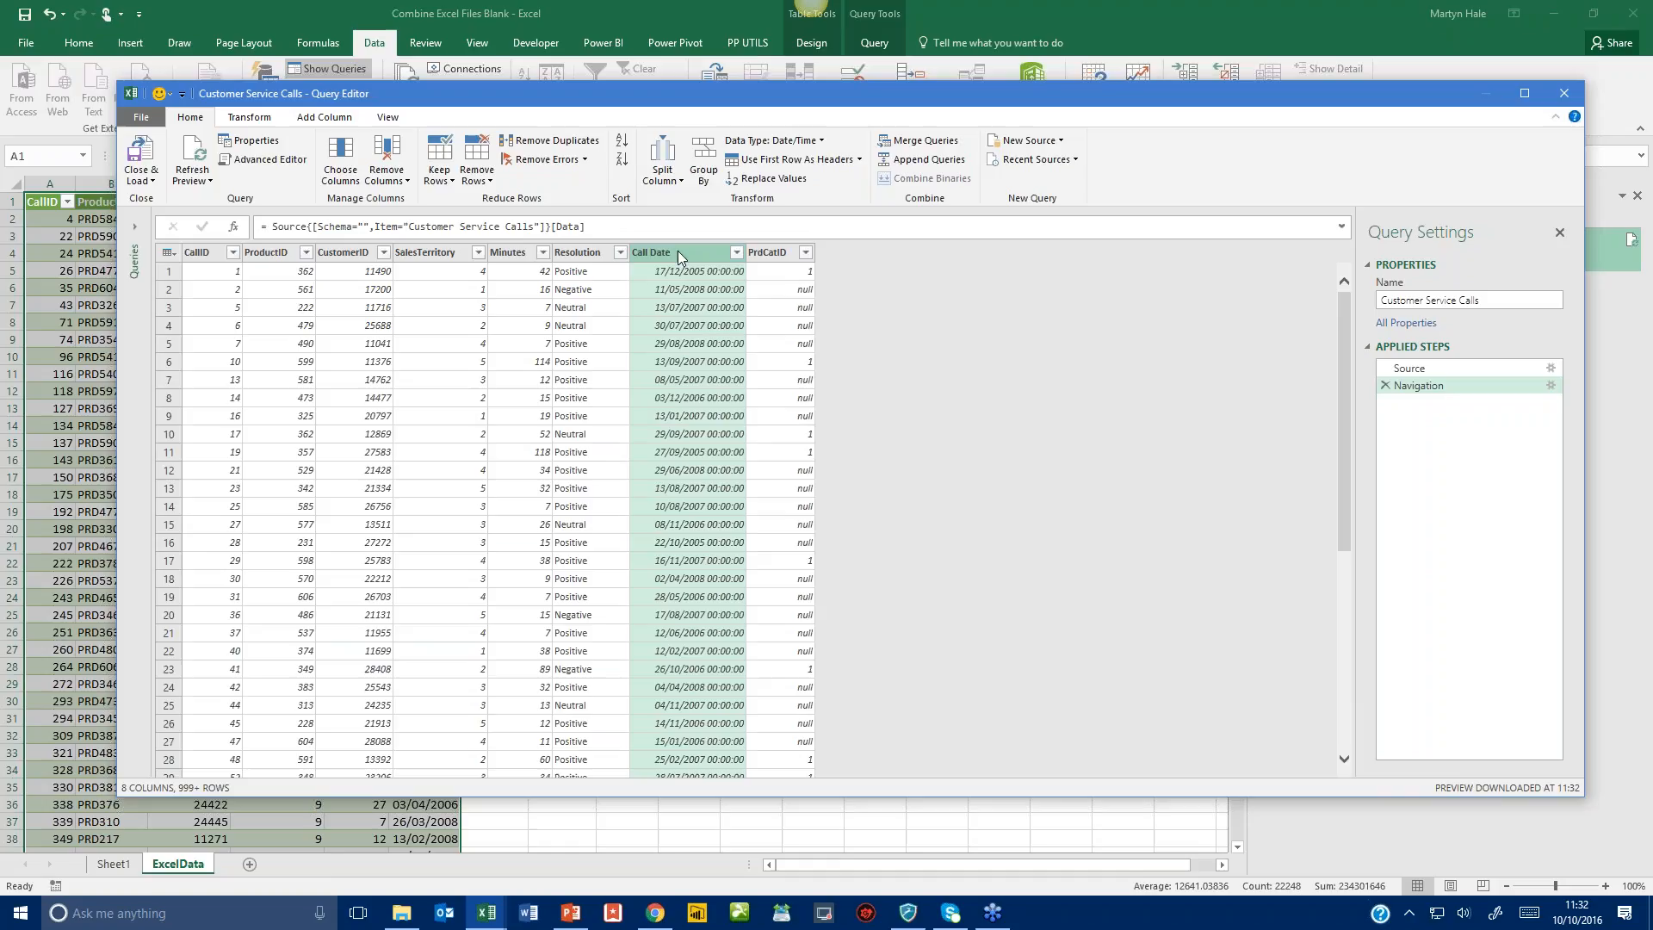
left_click(773, 141)
left_click(752, 243)
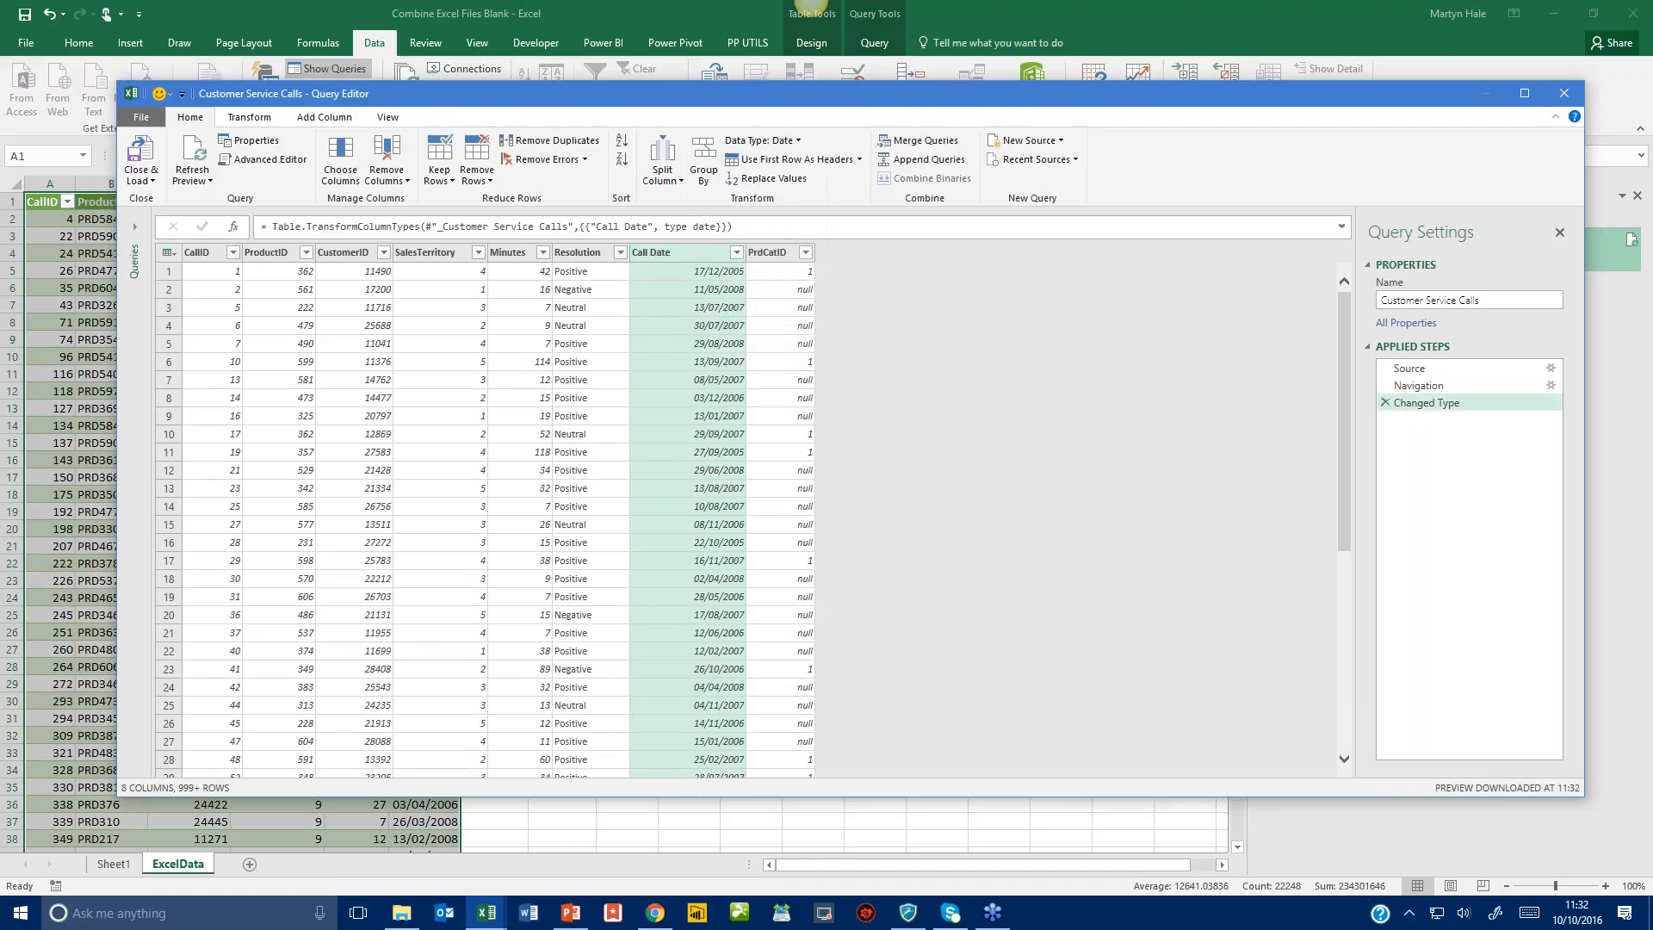
Remove the Resolution and PrdCatID columns from the Customer Service Calls query.
left_click(588, 284)
key("Delete")
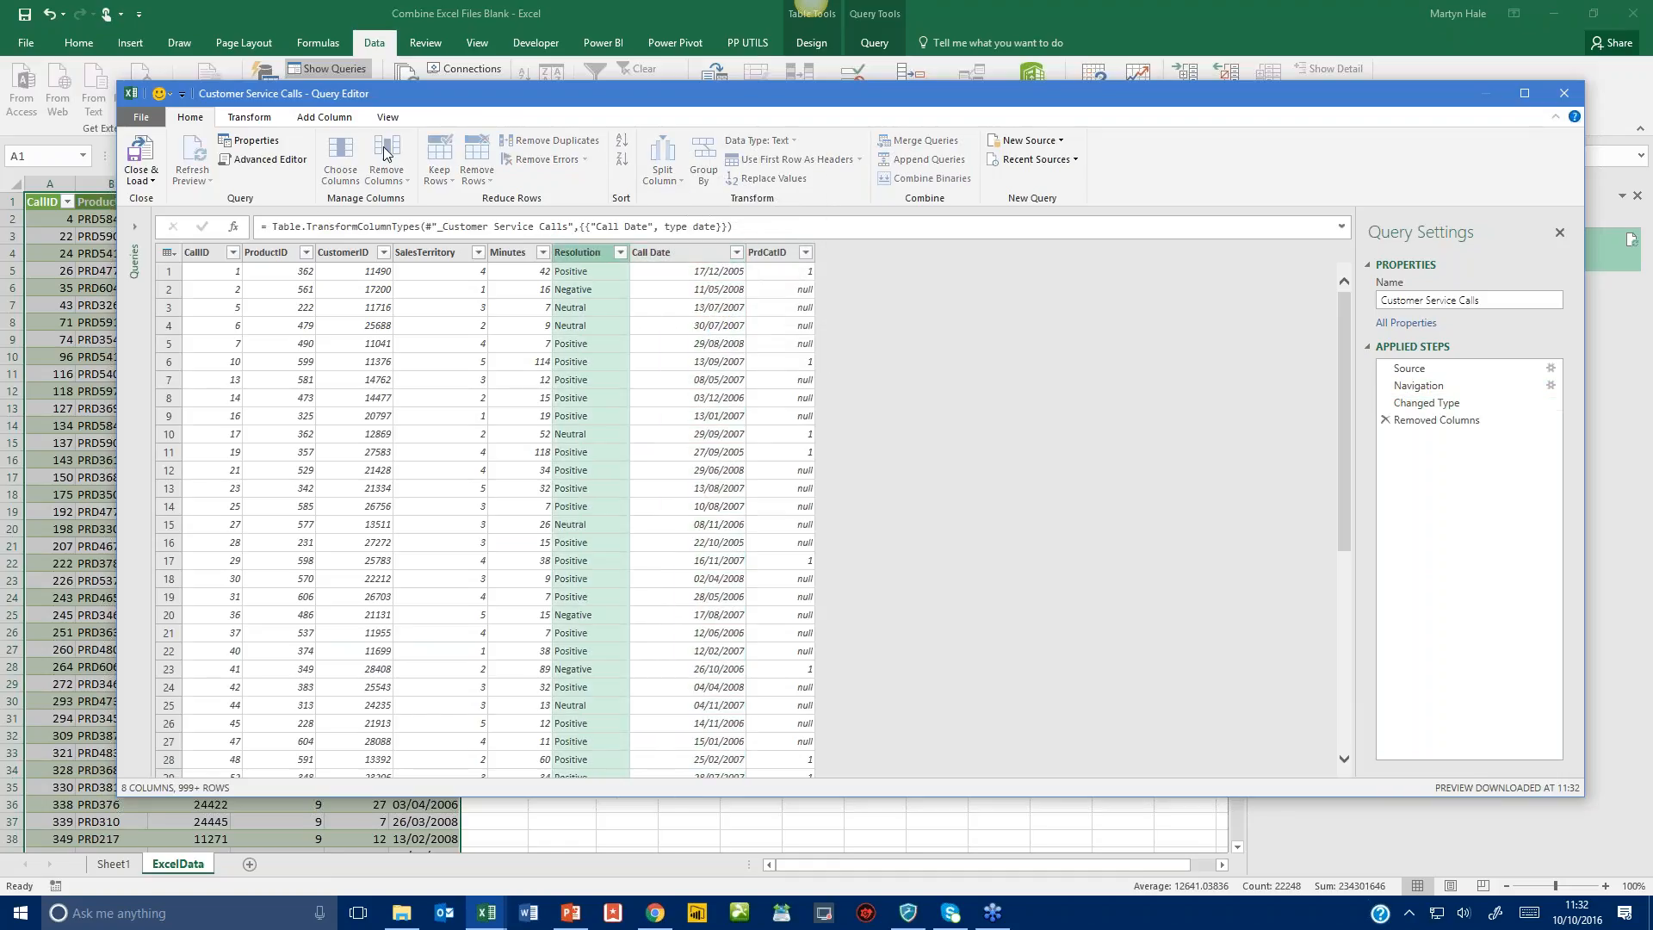
left_click(700, 254)
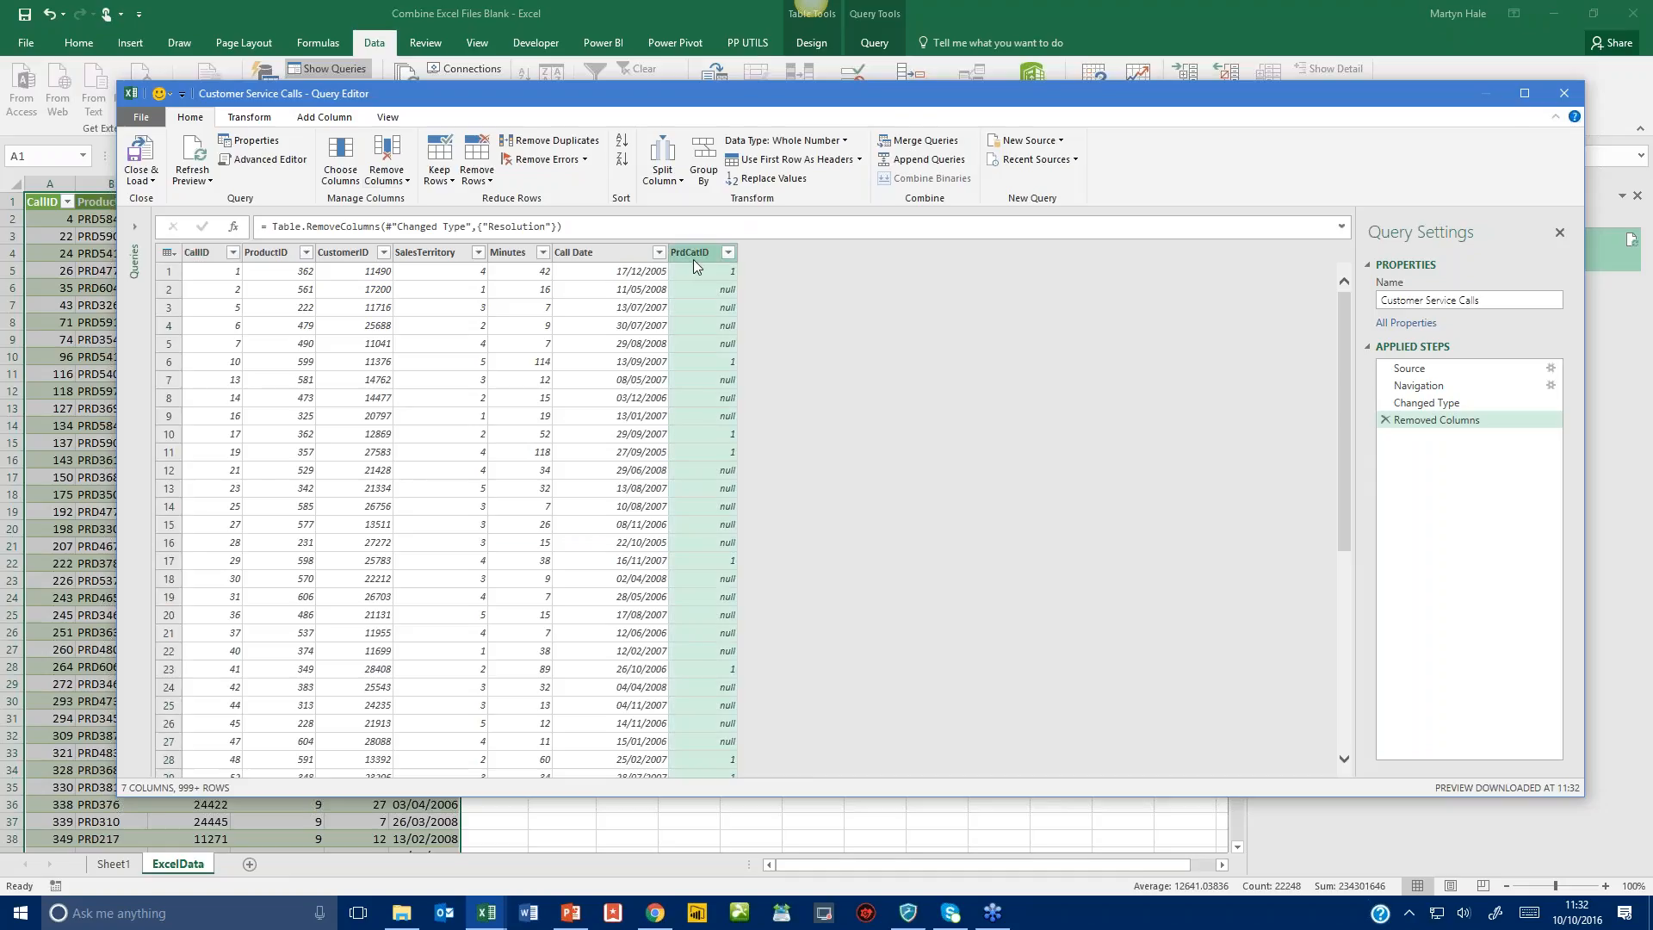
left_click(385, 148)
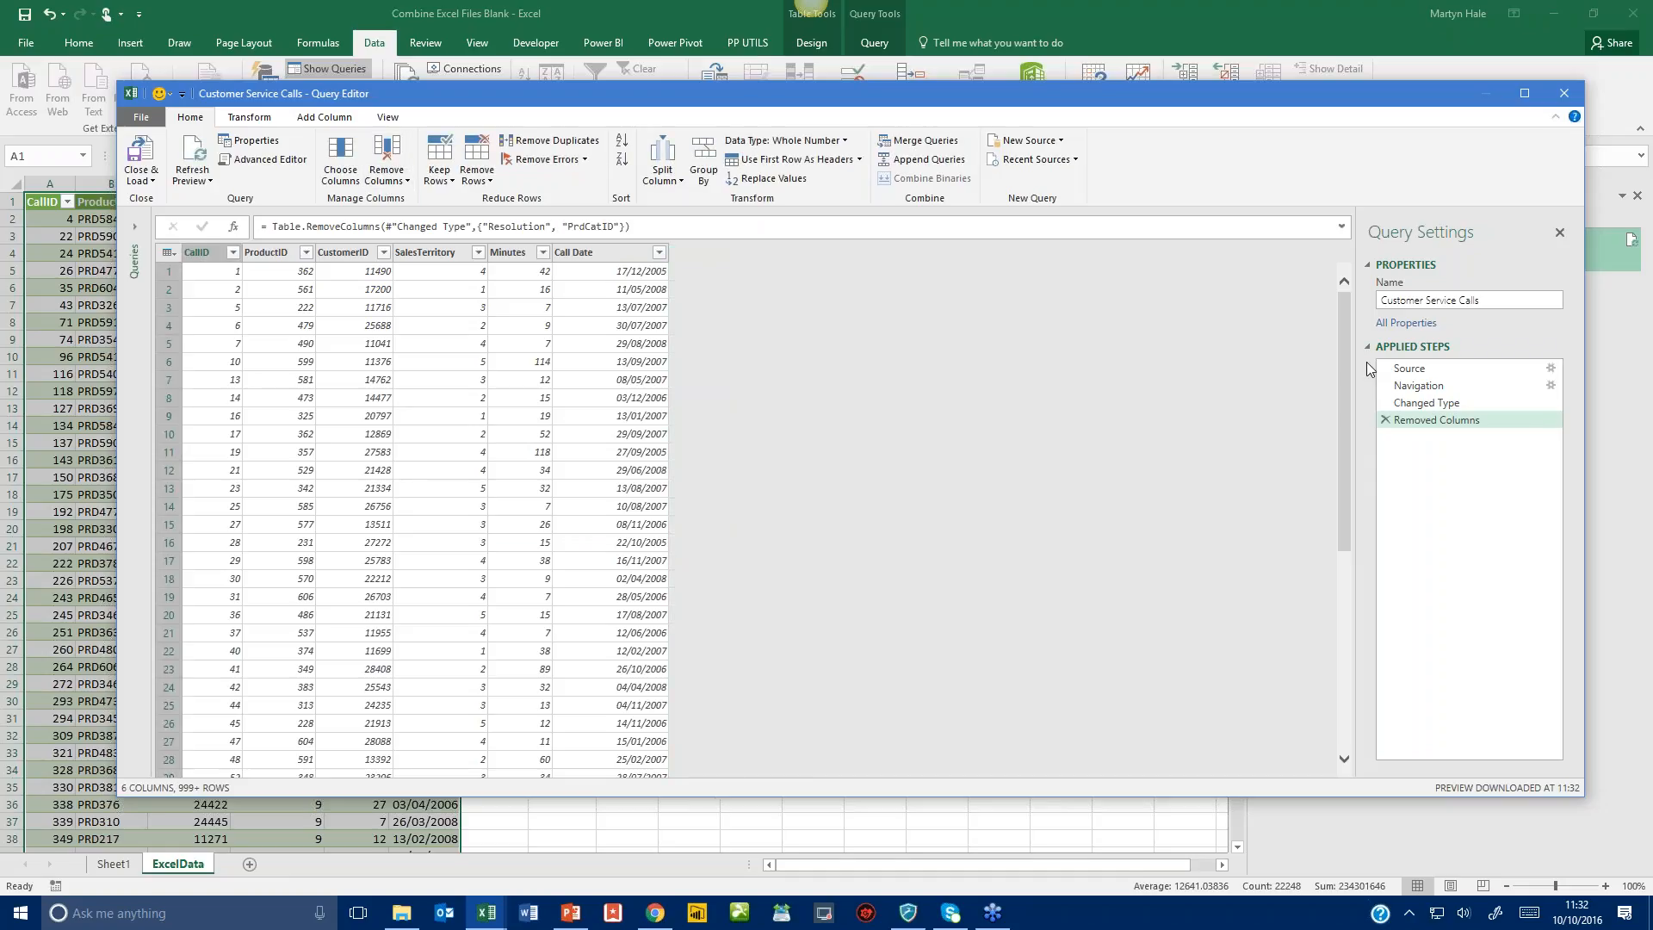
Rename the Customer Service Calls query as AccessFiles and load it to a new worksheet.
left_click_drag(1500, 303, 1373, 294)
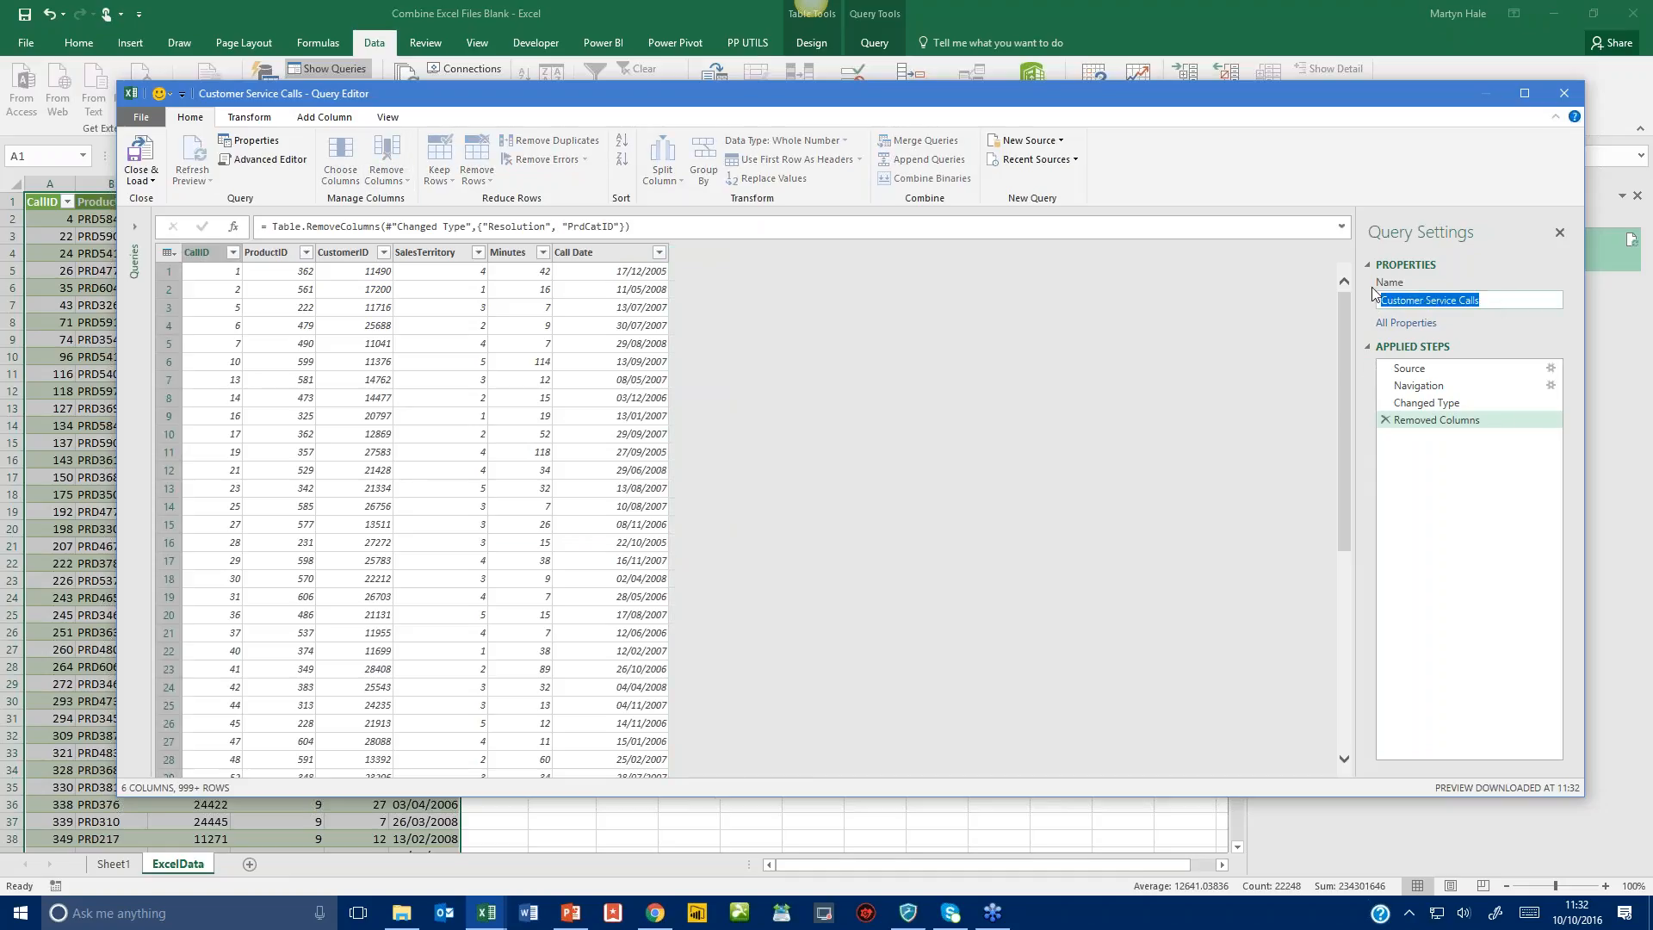
type("AccessFiles")
left_click(140, 158)
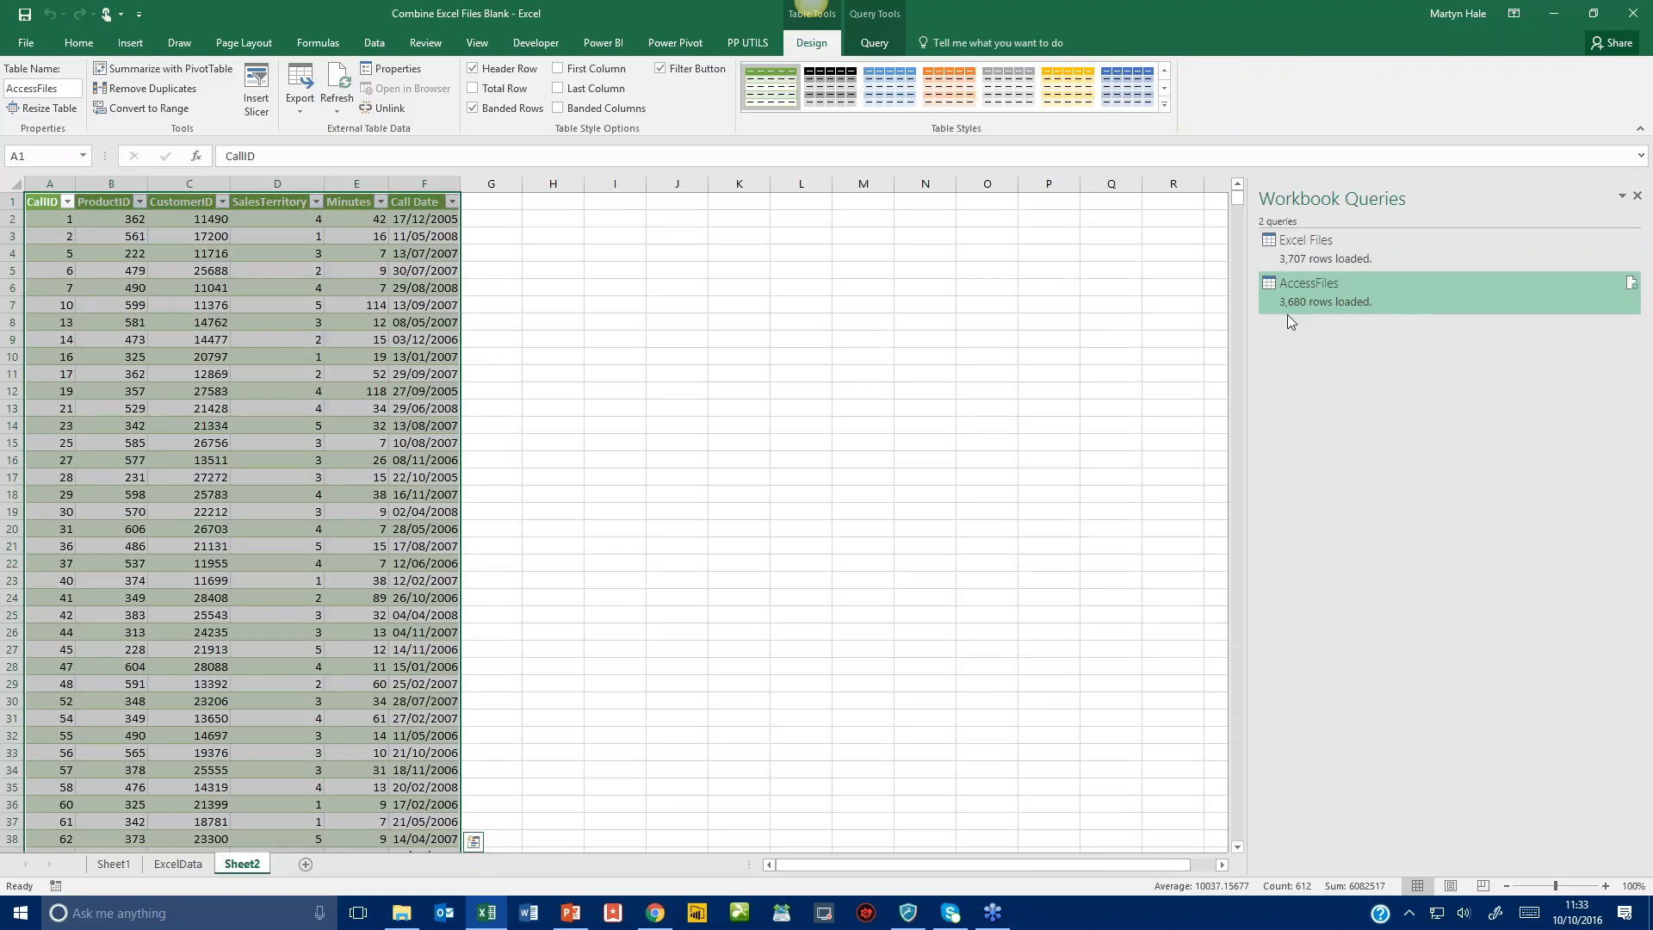
Edit the AccessFiles query to append the Excel Files query and load the combined data to the worksheet.
mouse_move(1291, 266)
right_click(1434, 302)
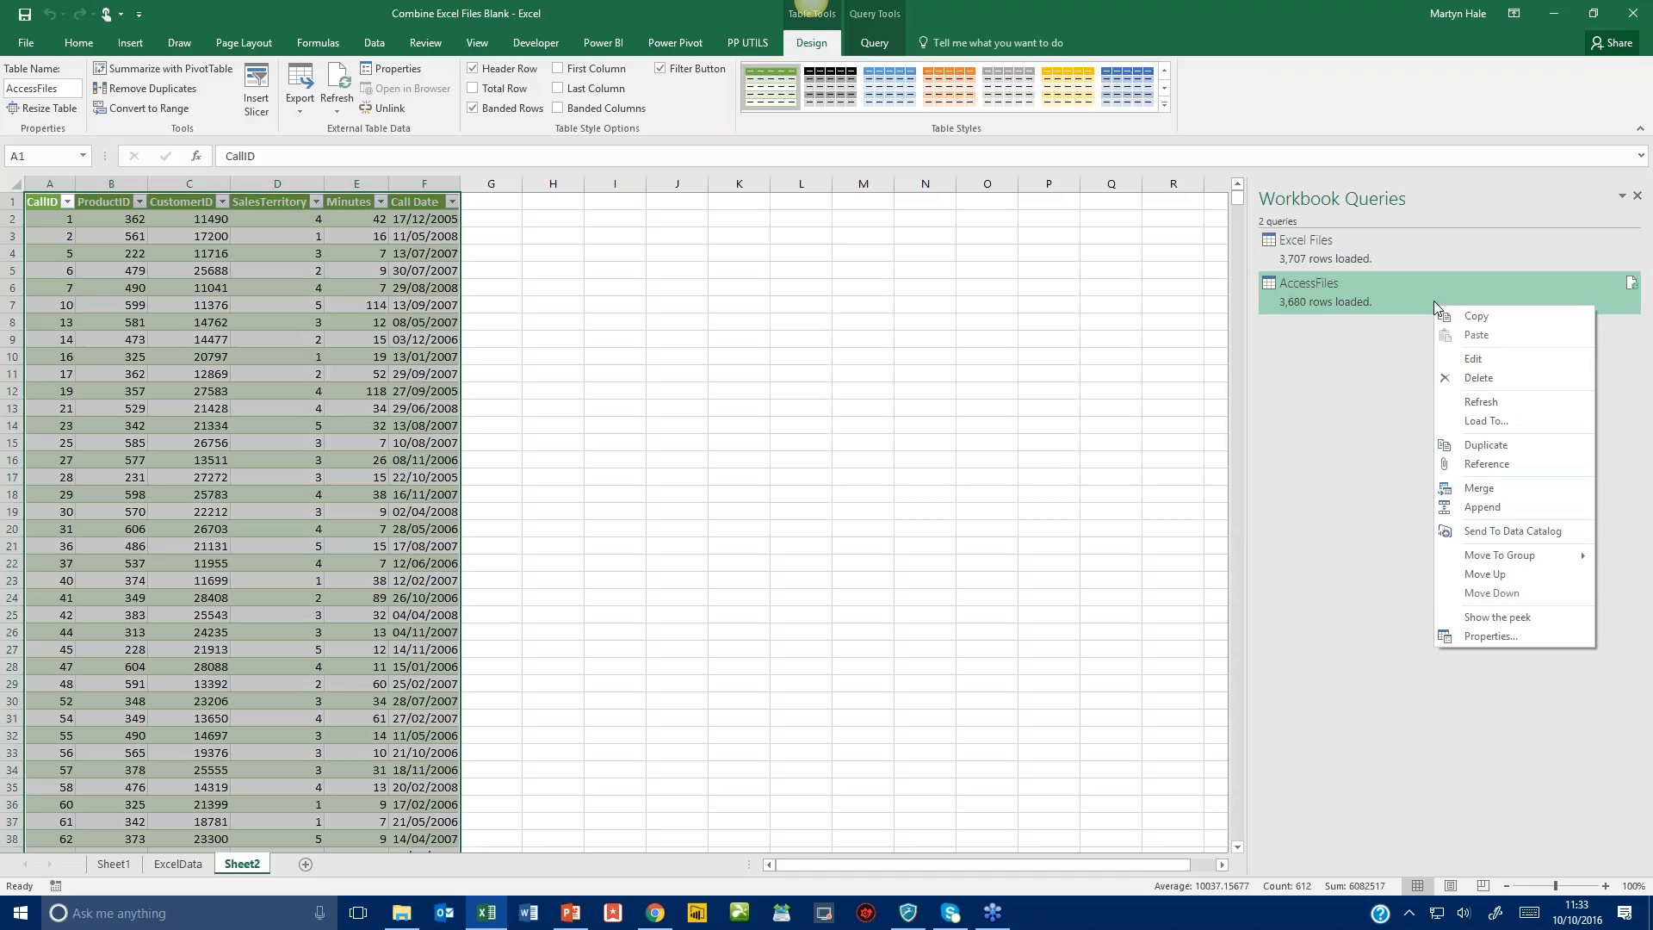
left_click(1456, 358)
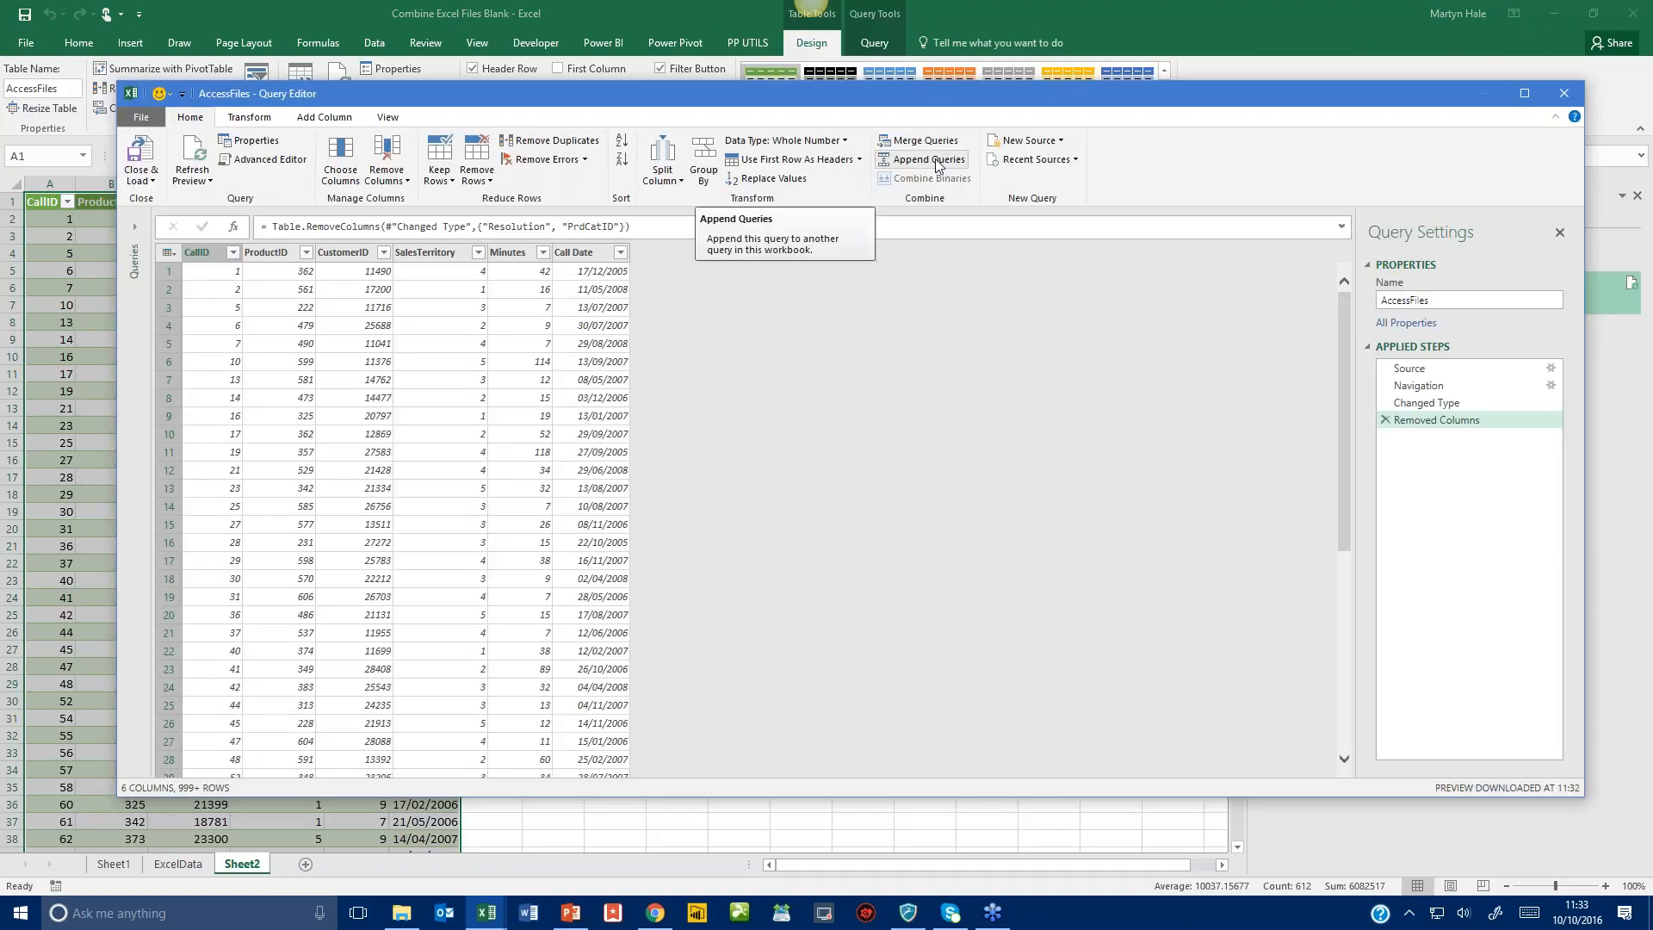
left_click(936, 160)
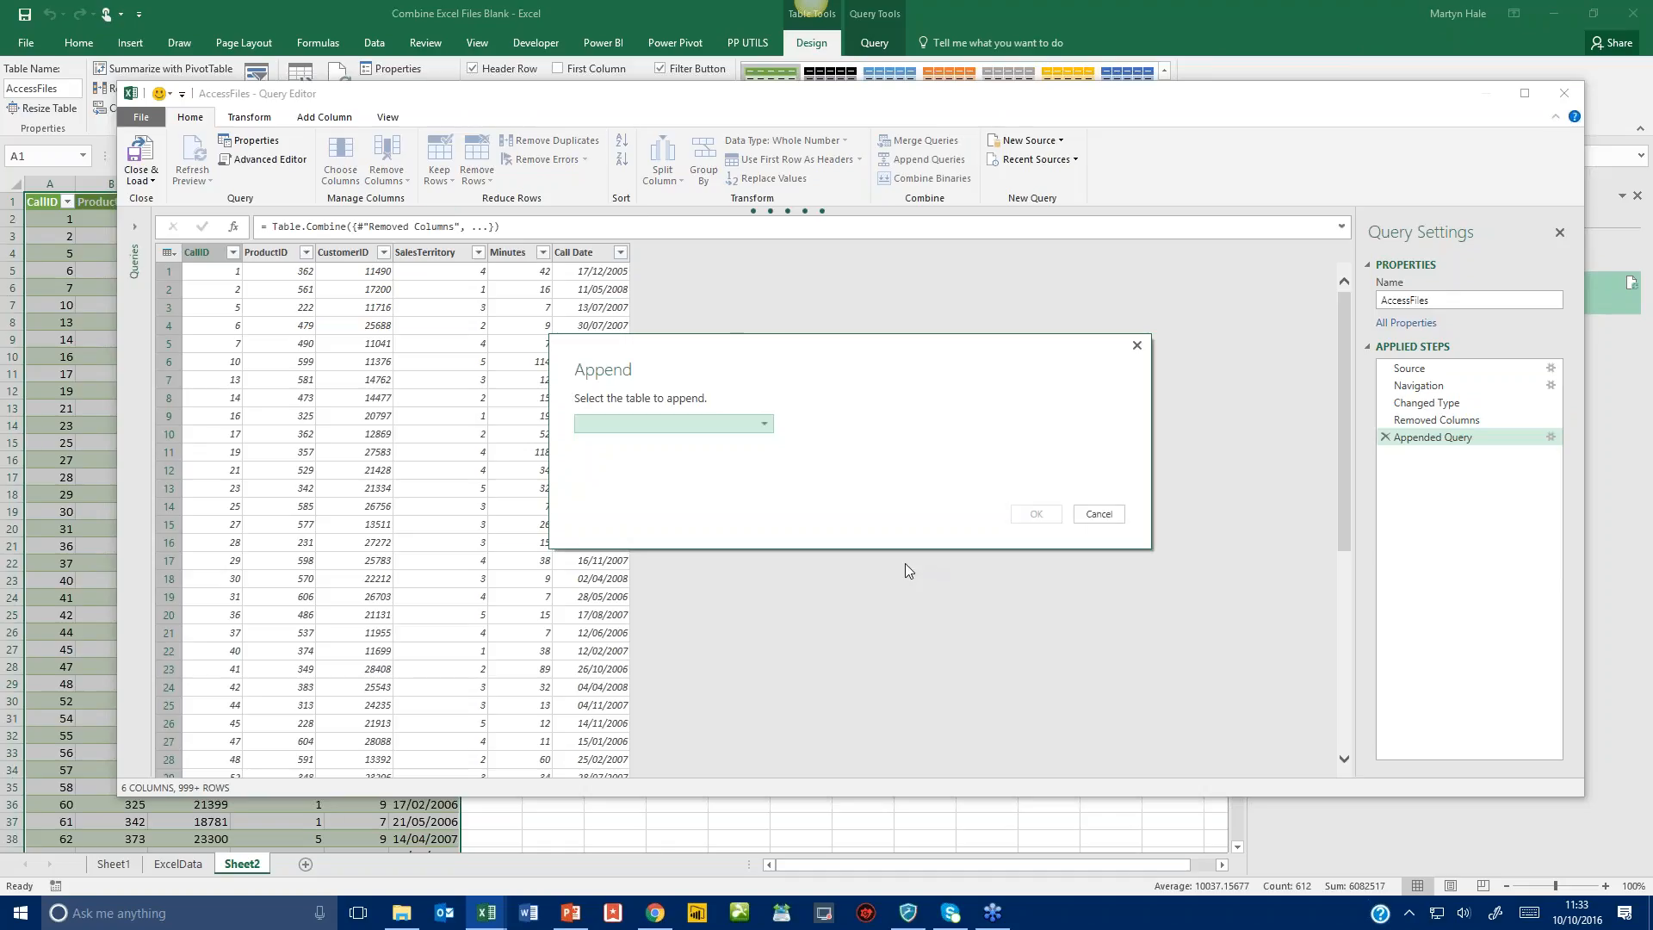
left_click(764, 424)
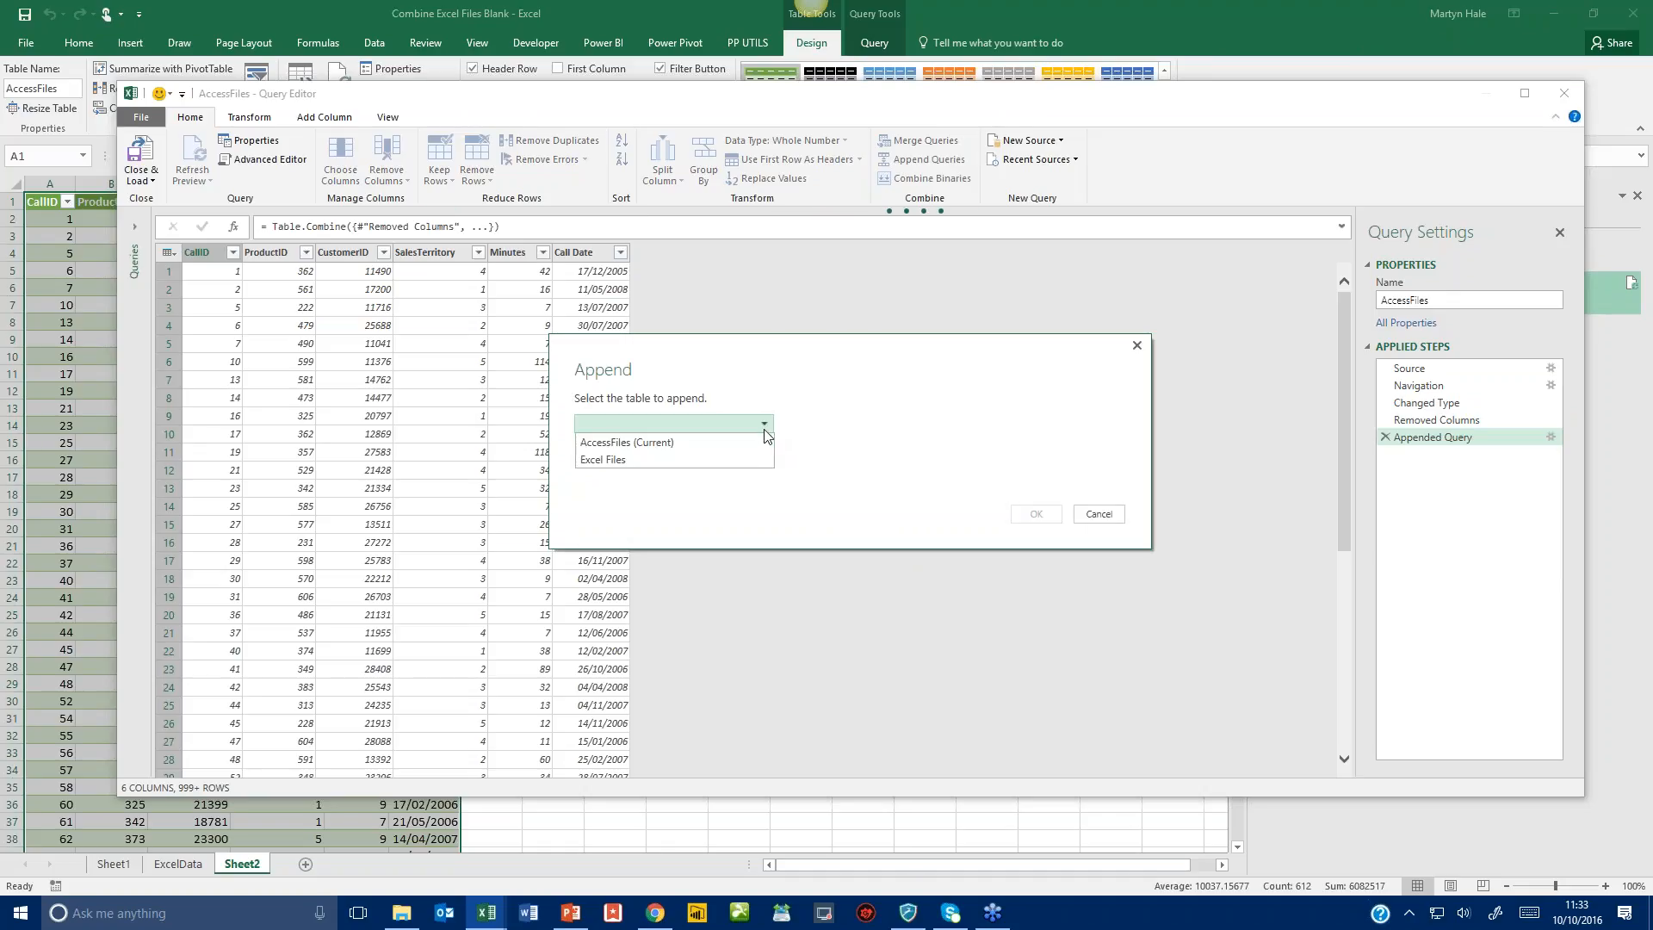
left_click(747, 469)
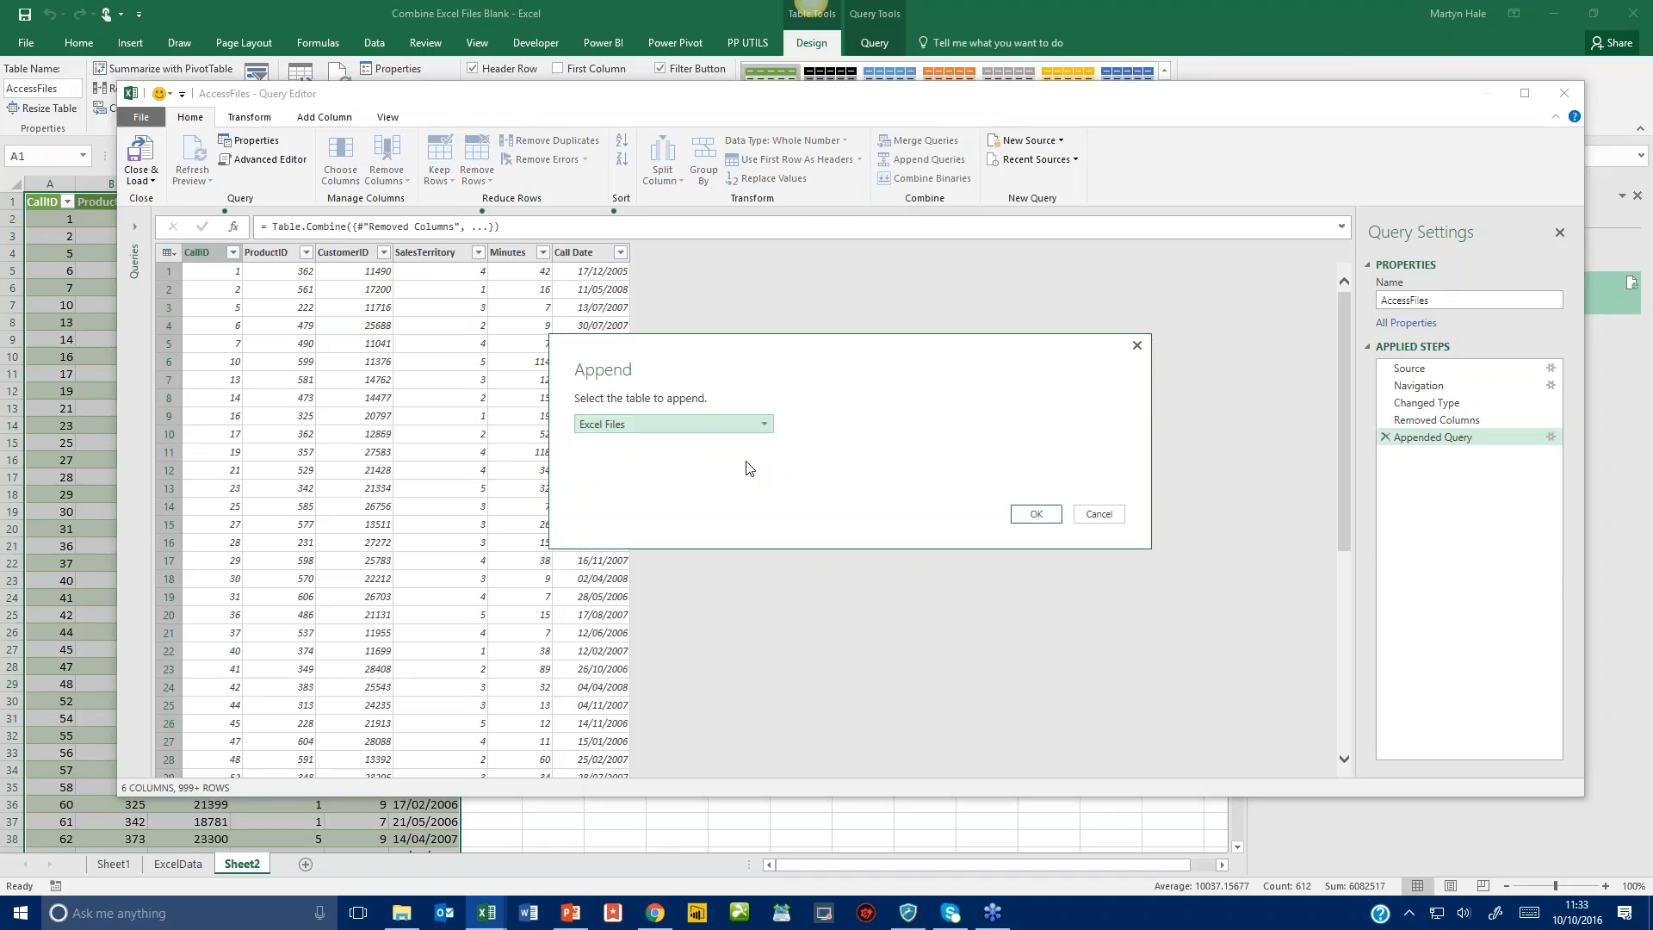
left_click(1037, 515)
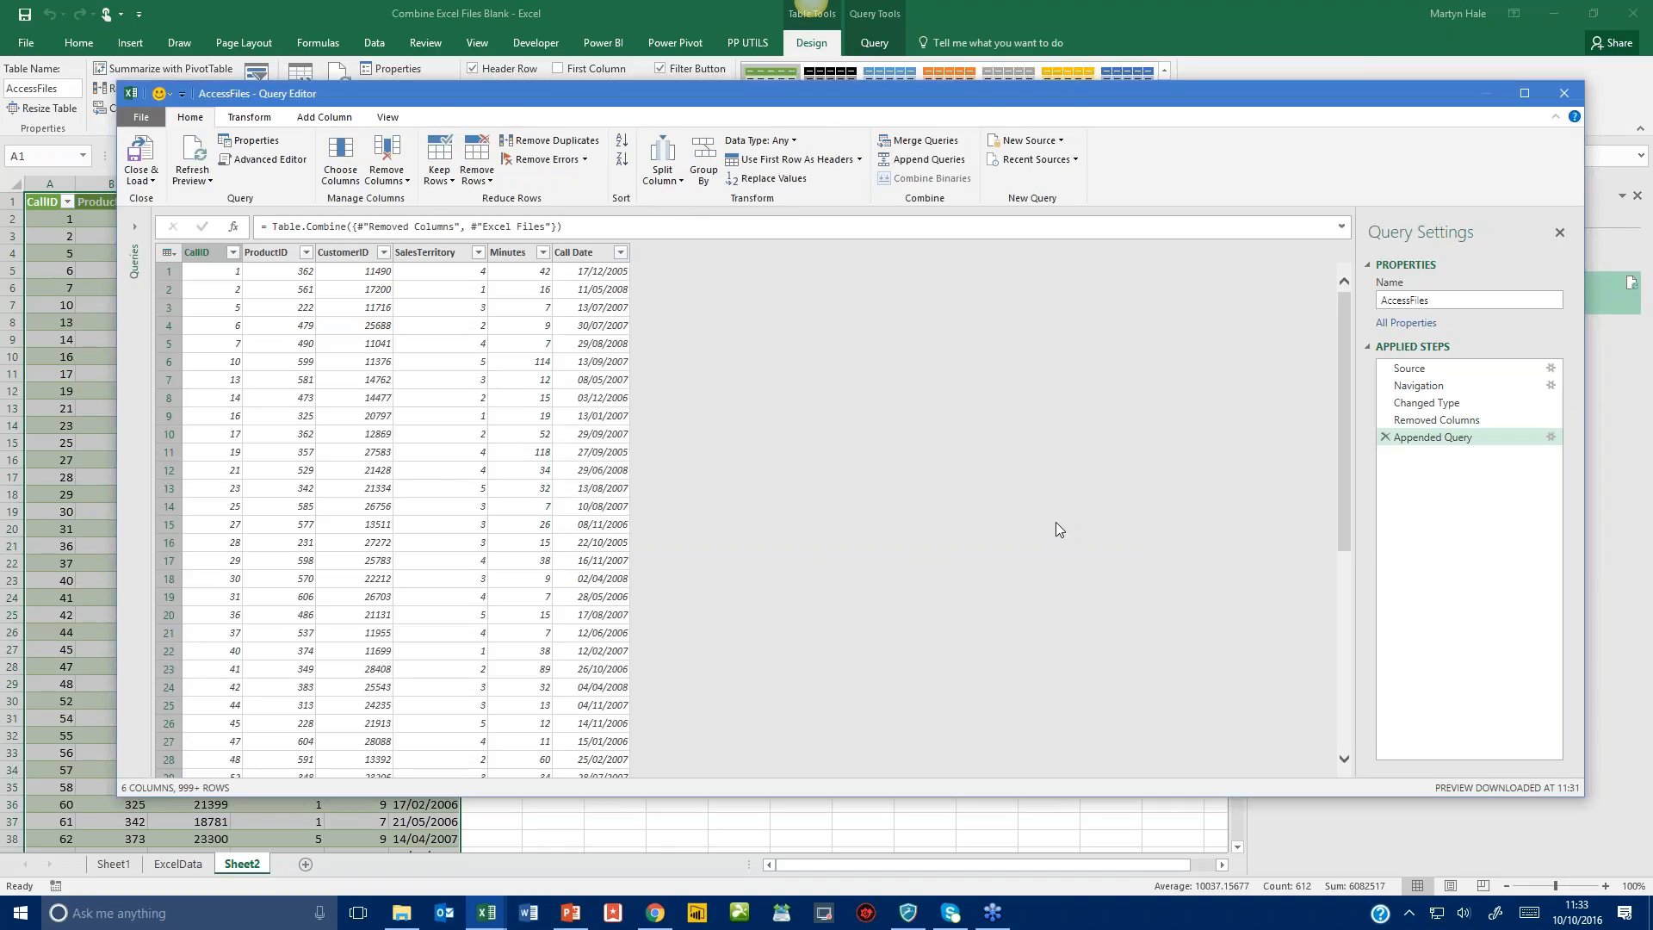
left_click(142, 154)
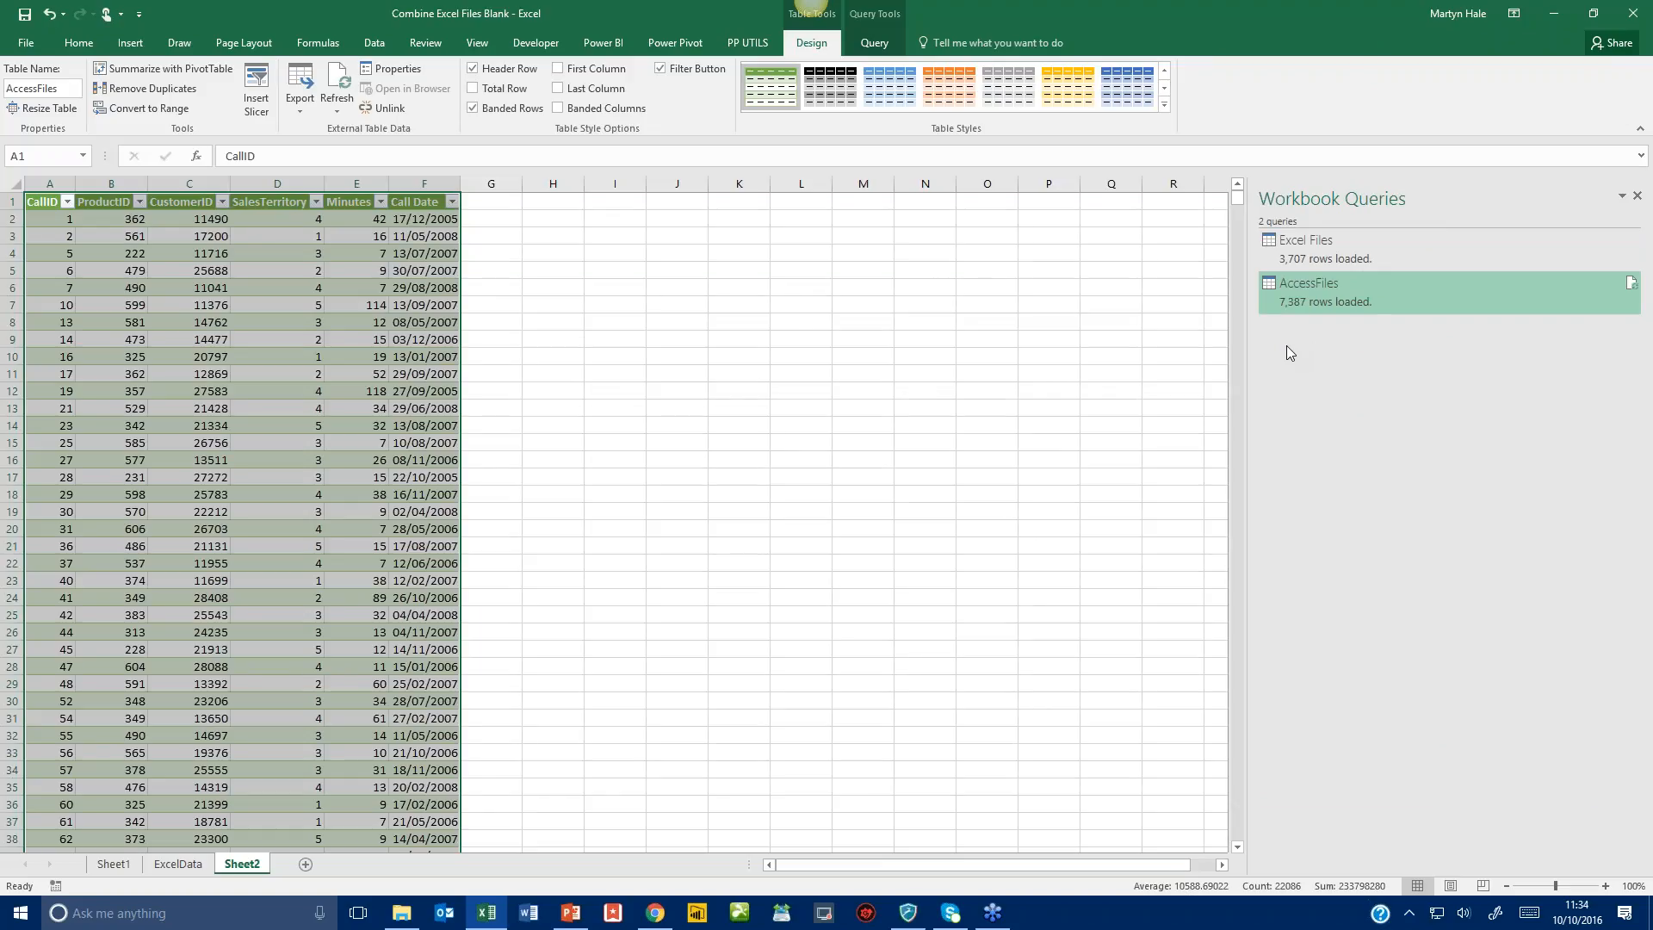
Switch to the PowerPoint presentation and start the slide show from the current Combining Files – Example#3 slide.
right_click(1437, 303)
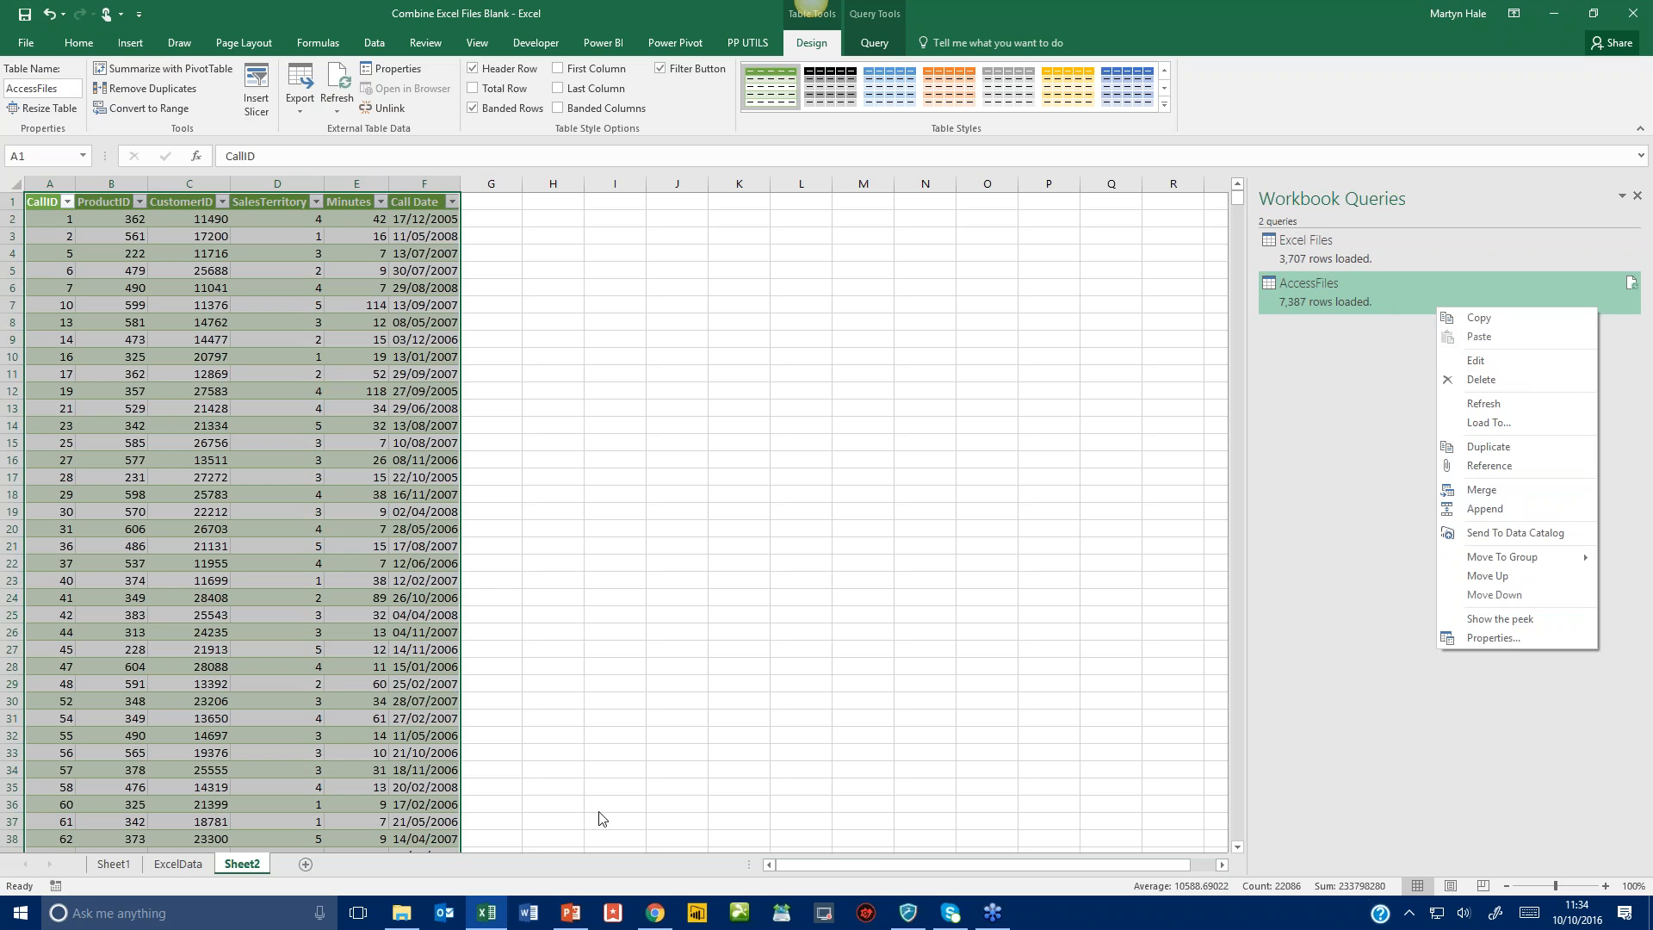
left_click(575, 920)
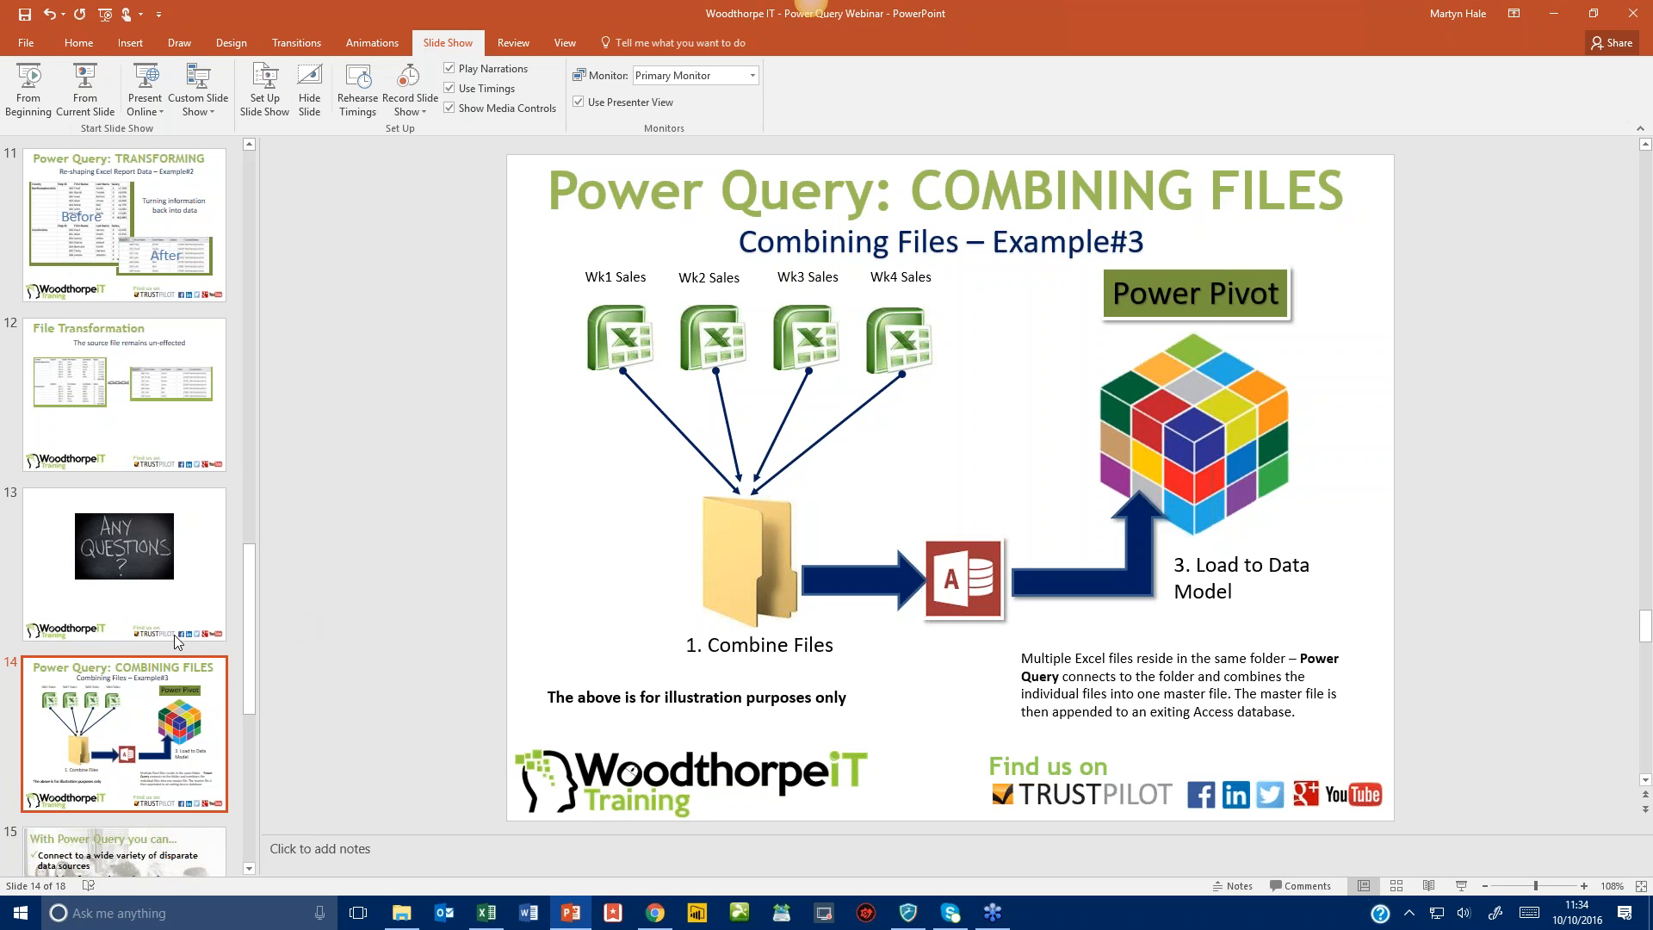
left_click(65, 80)
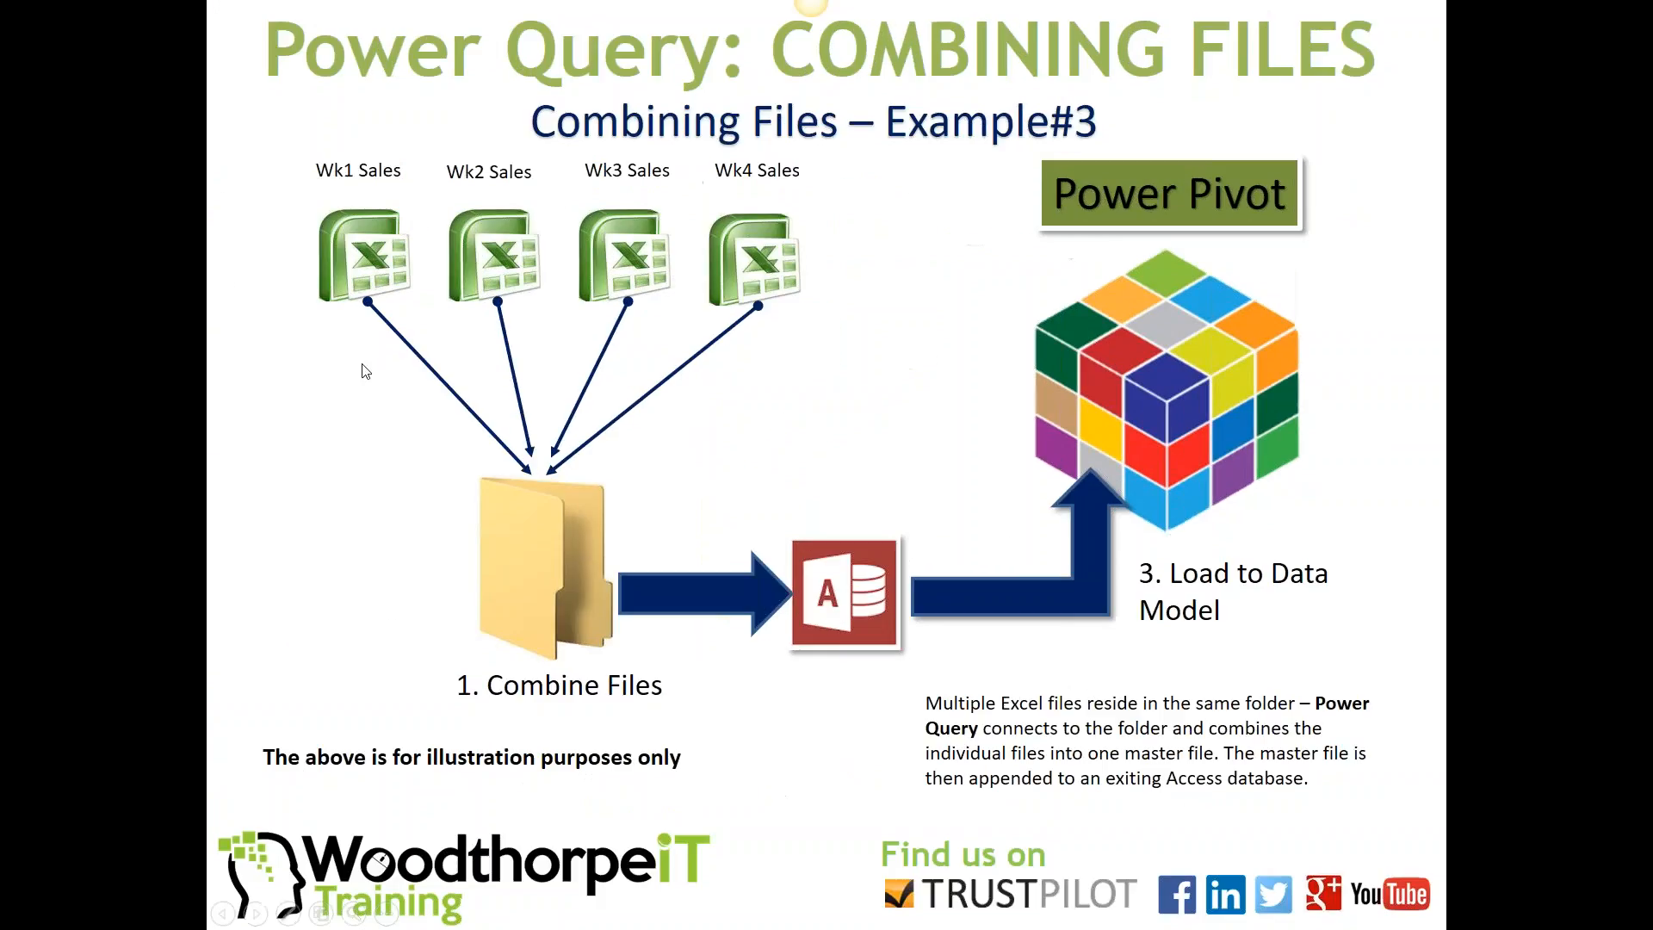